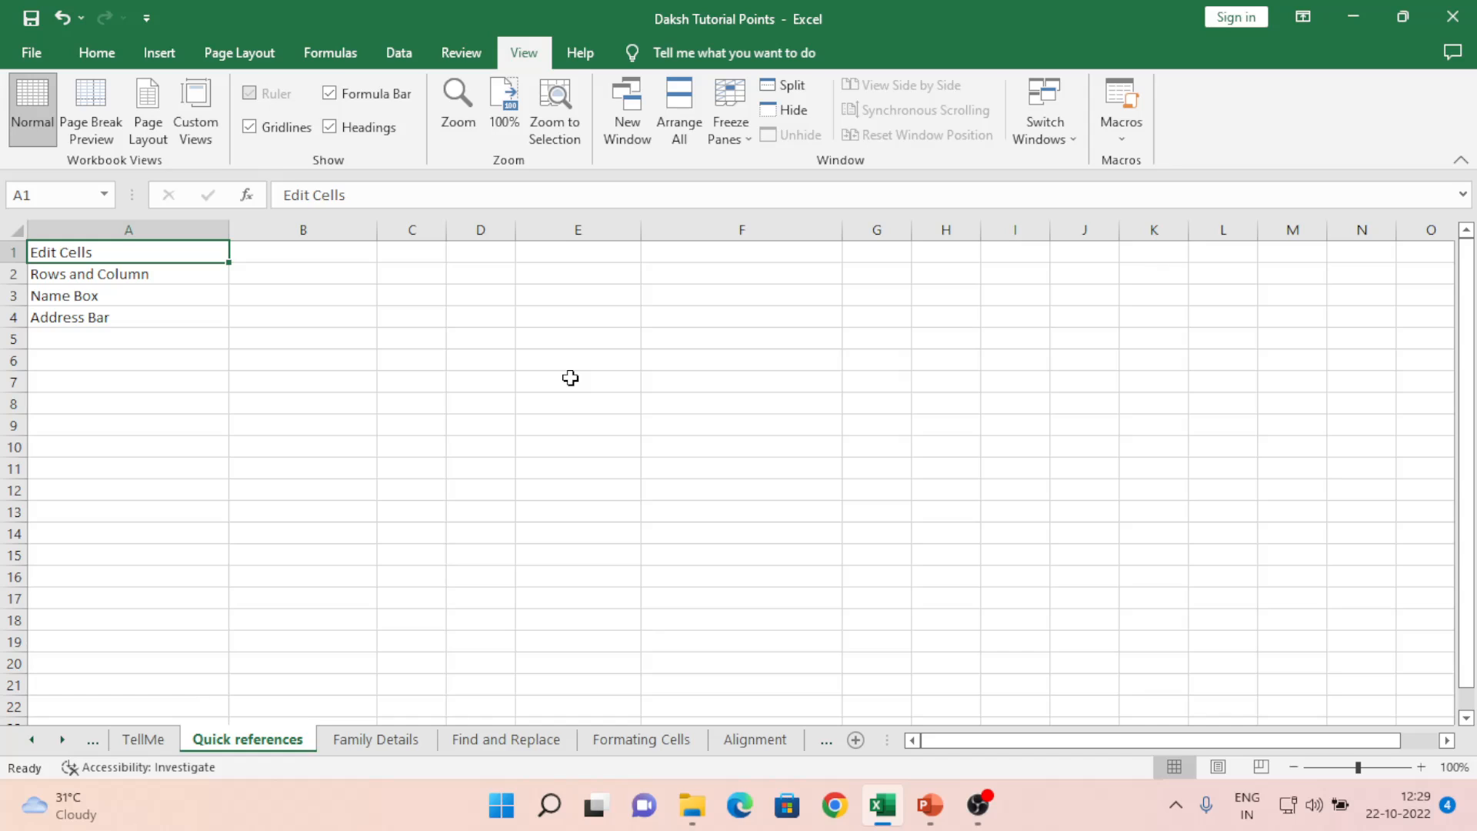
Enter "This data will be written in Cell B3" in cell B3 and widen column B to fit the text
left_click(309, 296)
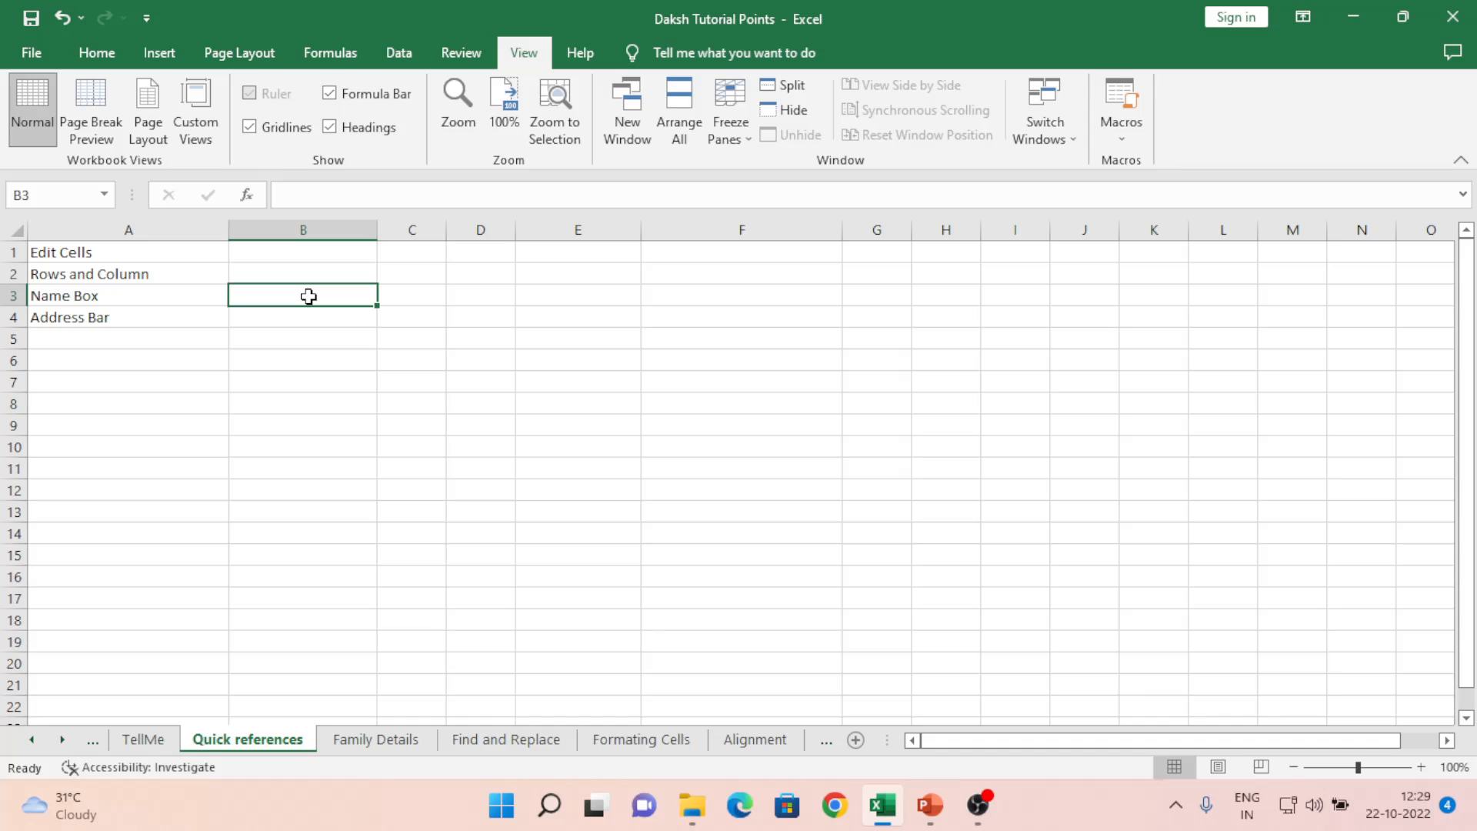
type("This ")
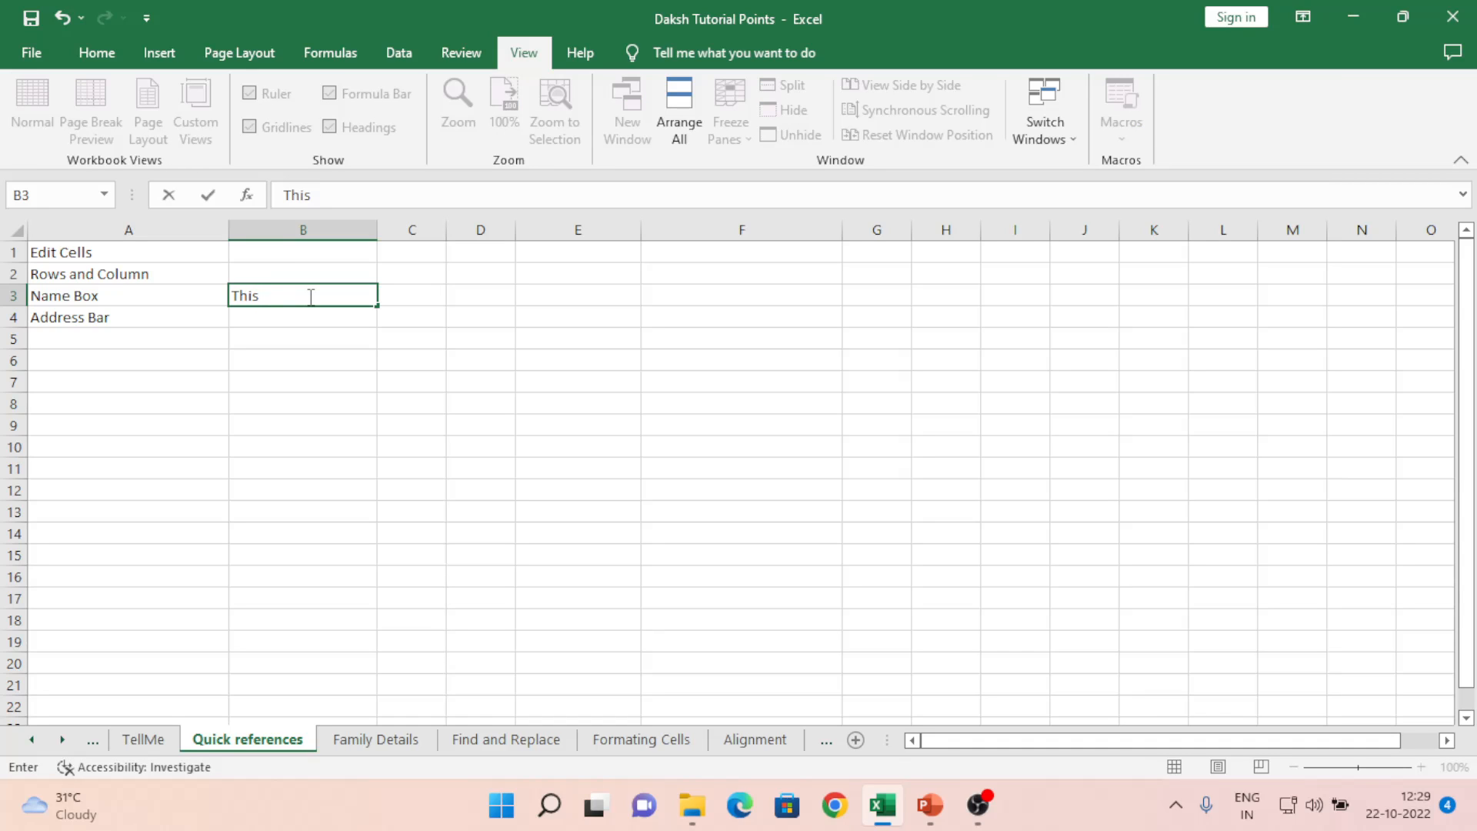
type("data will be writ")
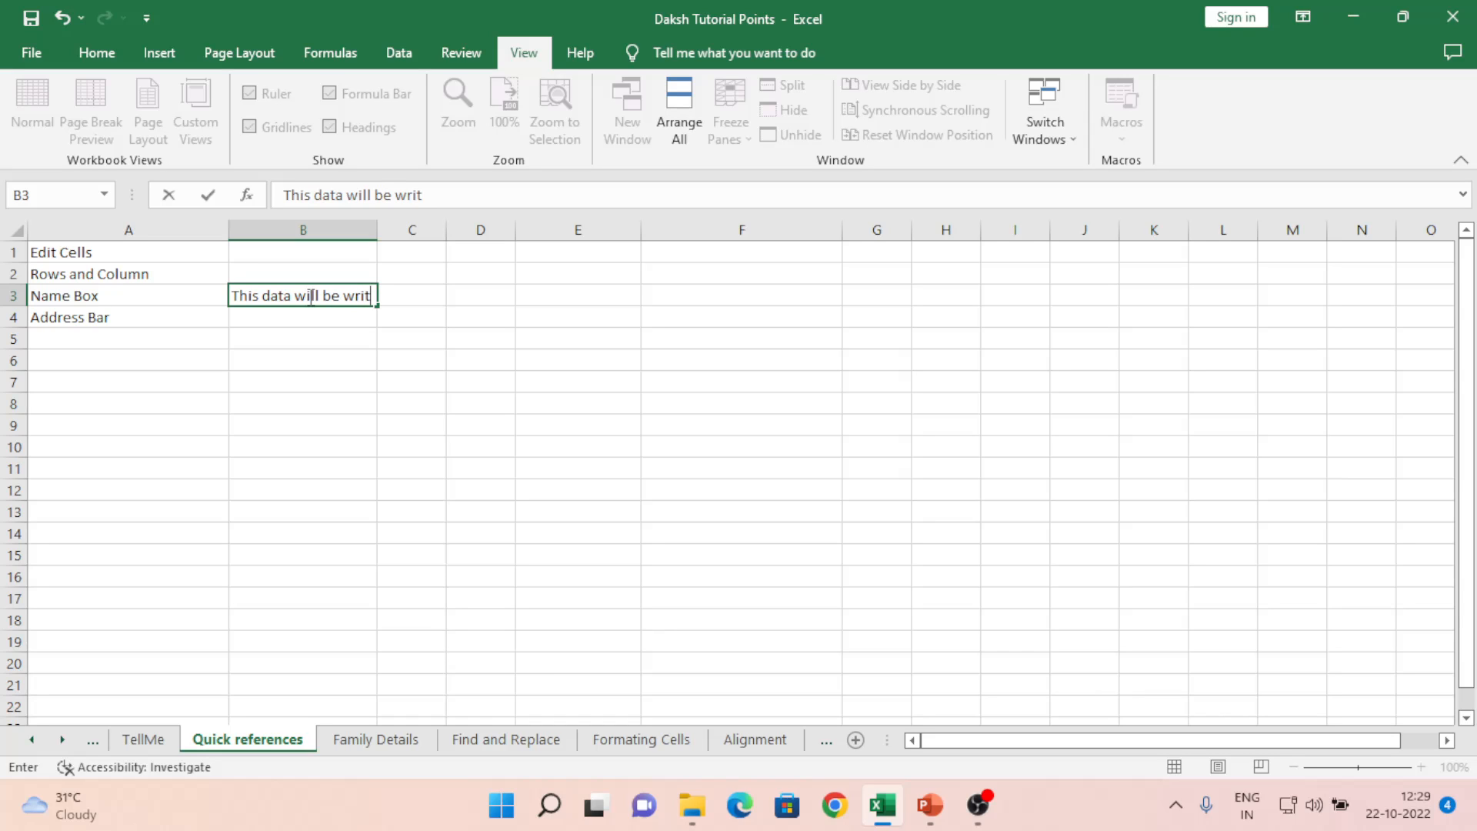
type("ten in X")
key("BackSpace")
type("x")
key("BackSpace")
type("Cell")
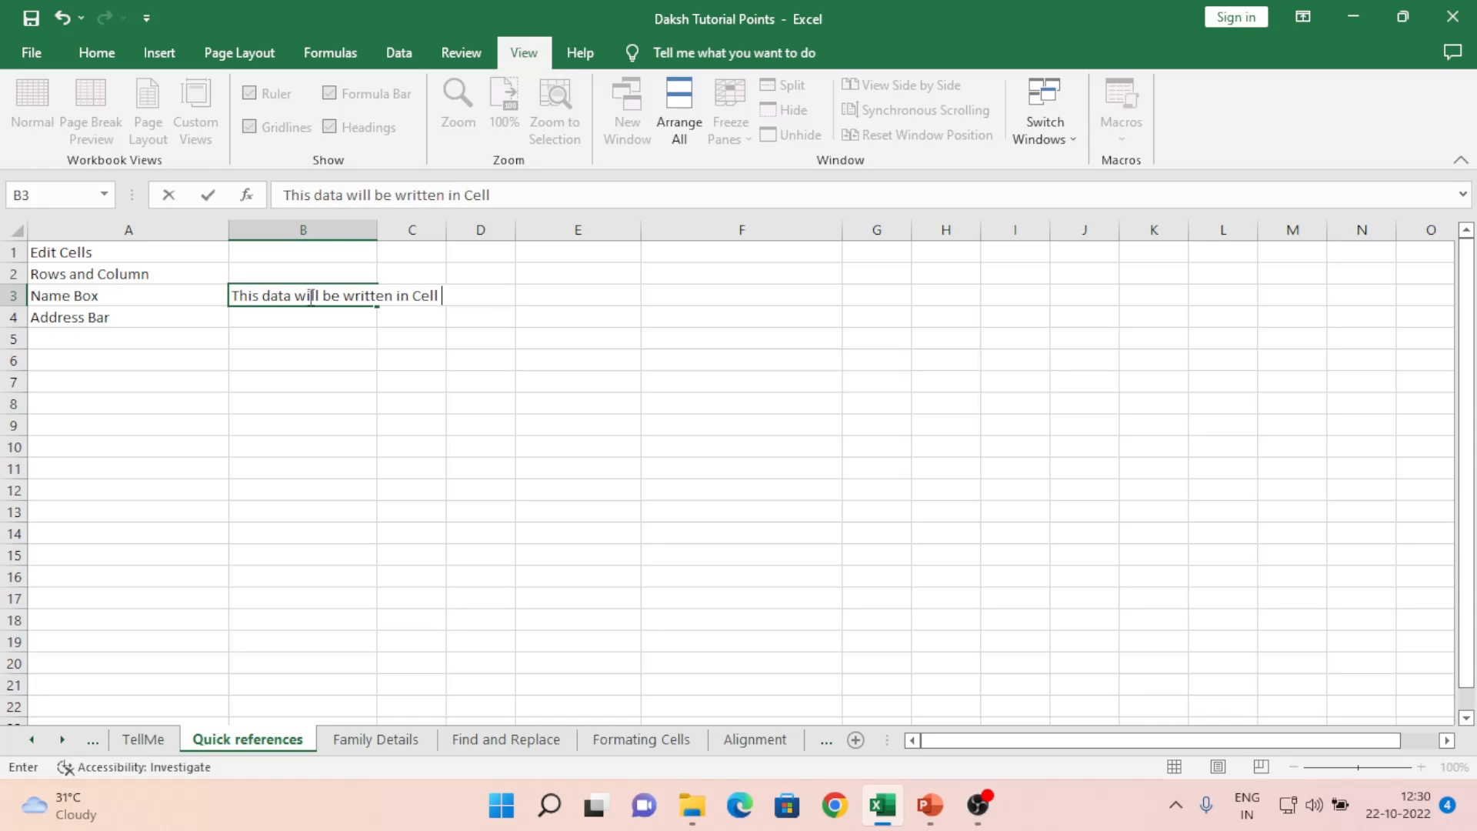
type(" B3")
key("Return")
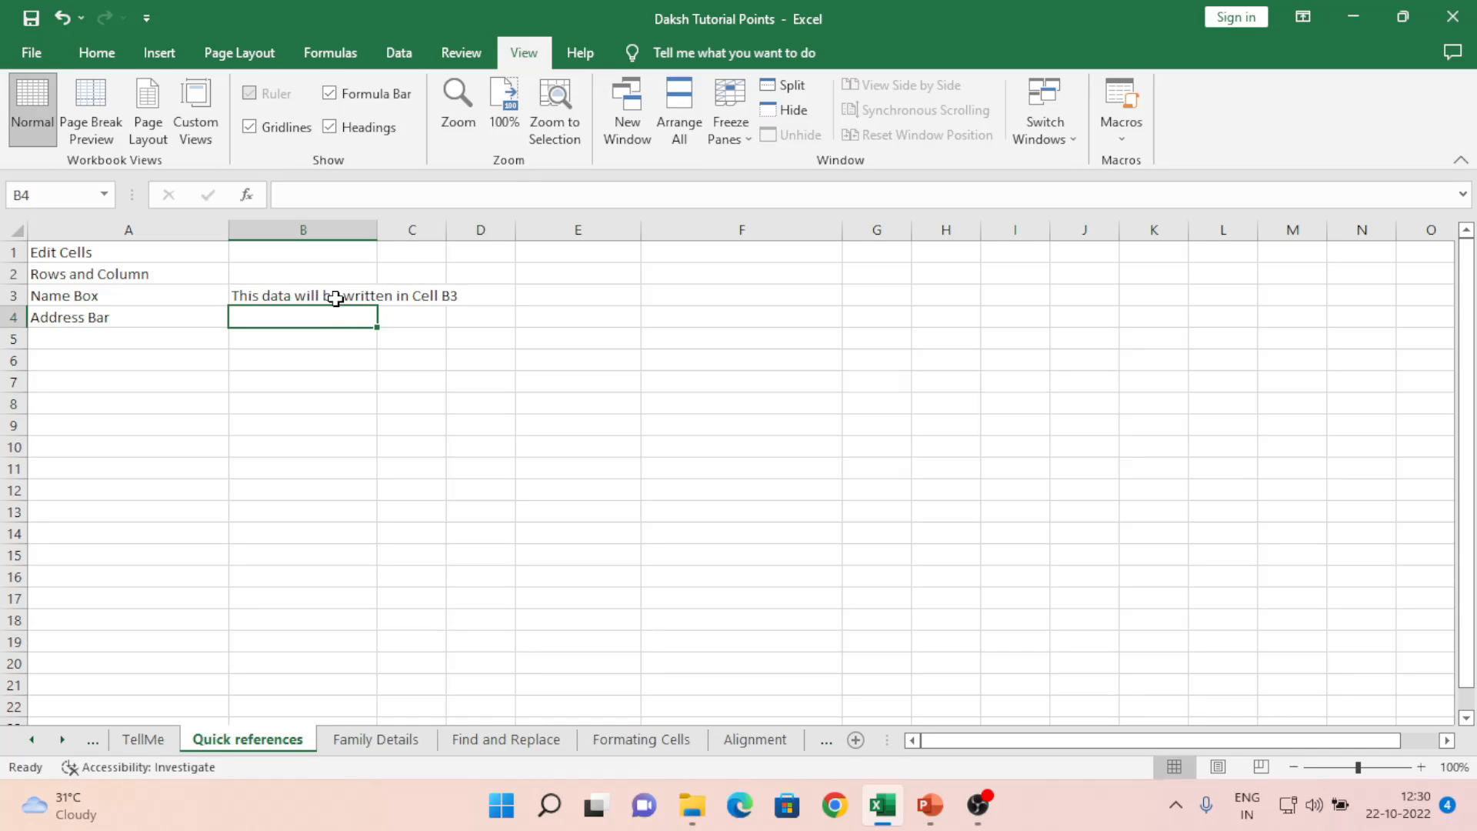
left_click_drag(377, 231, 491, 227)
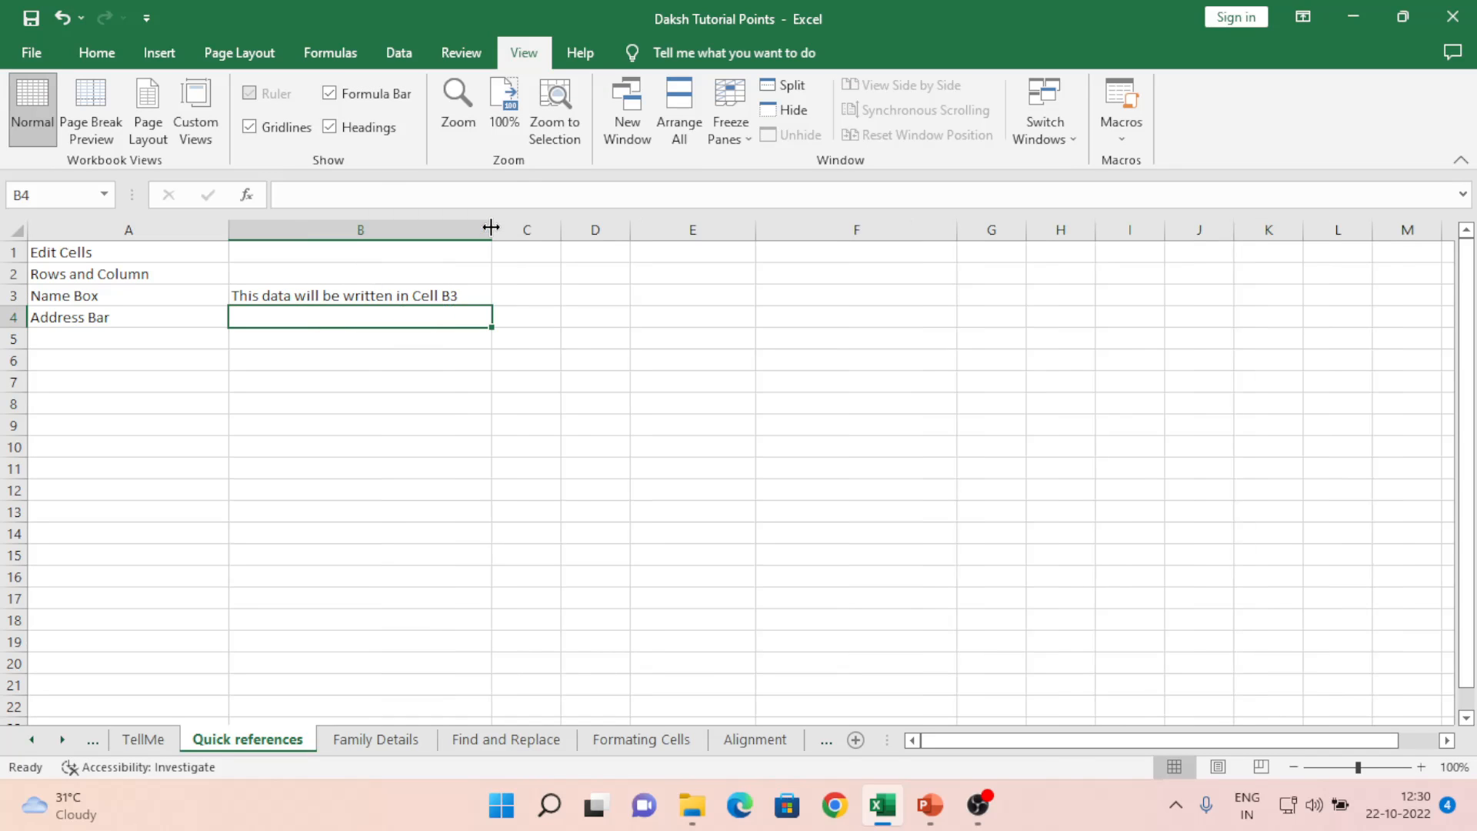
Edit the text in cell B3 to read "This data will be written in Cell Comun B and Row 3"
left_click(360, 294)
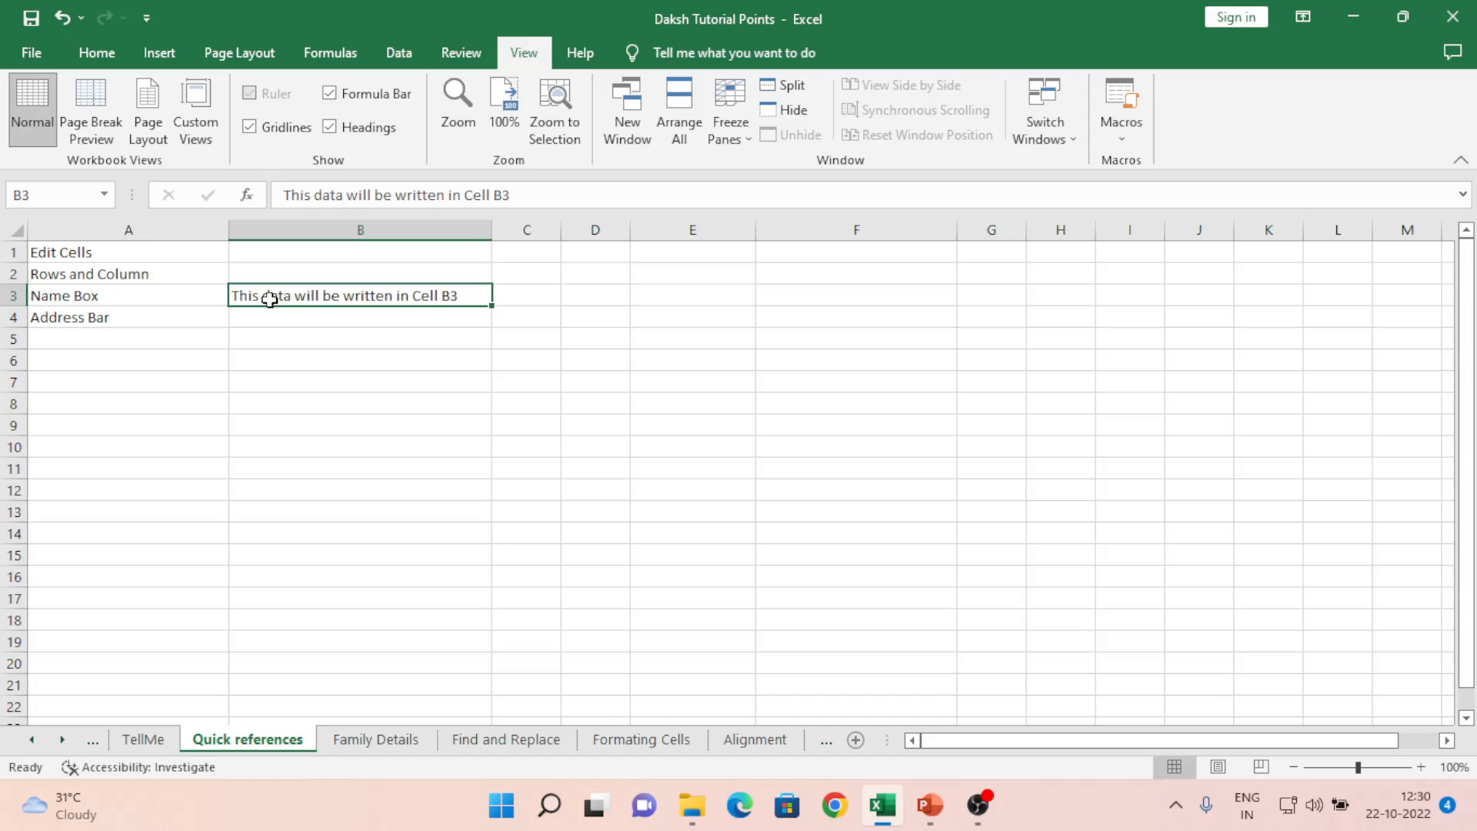
left_click(351, 318)
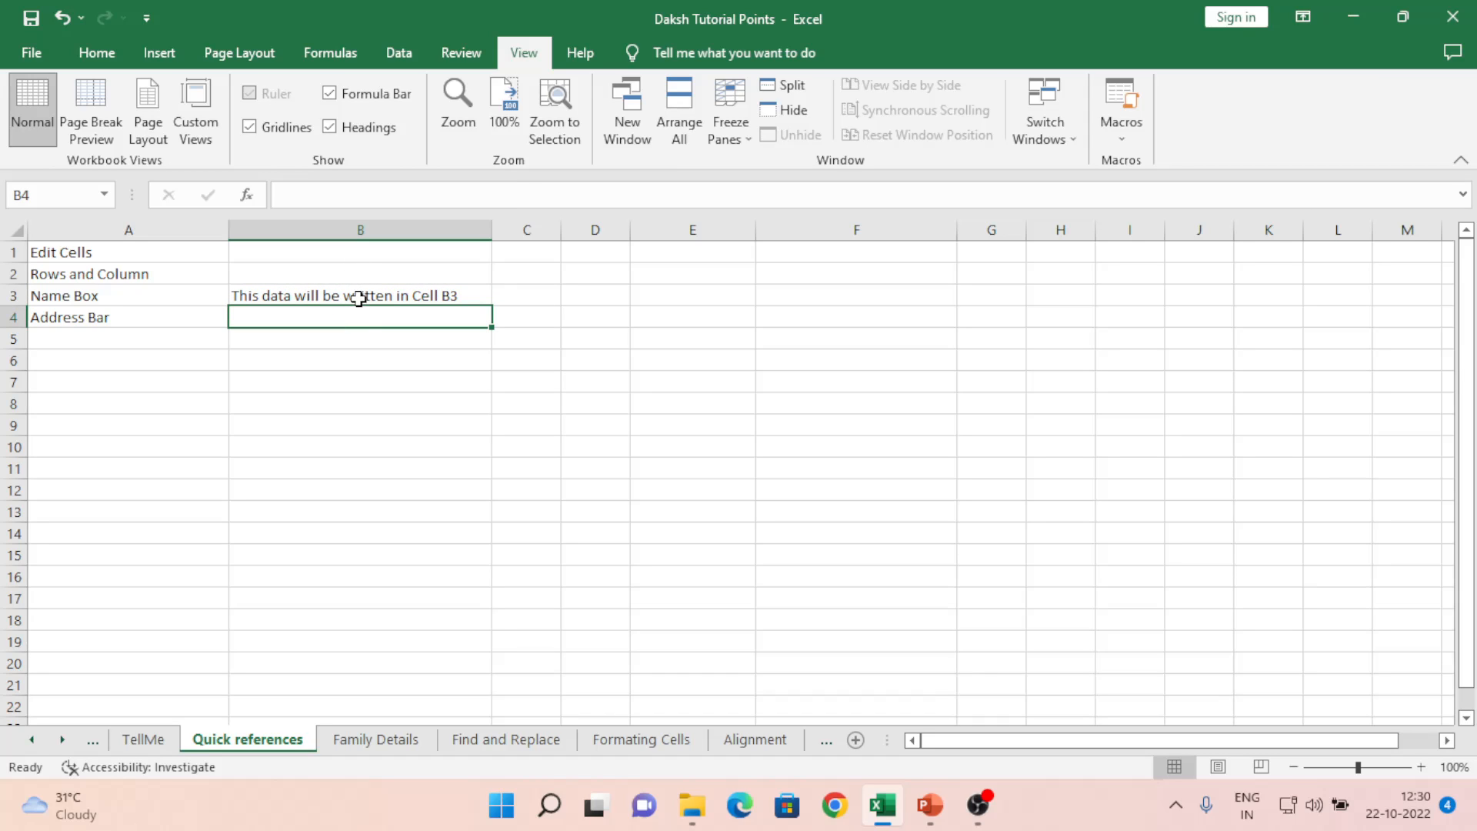
left_click(359, 298)
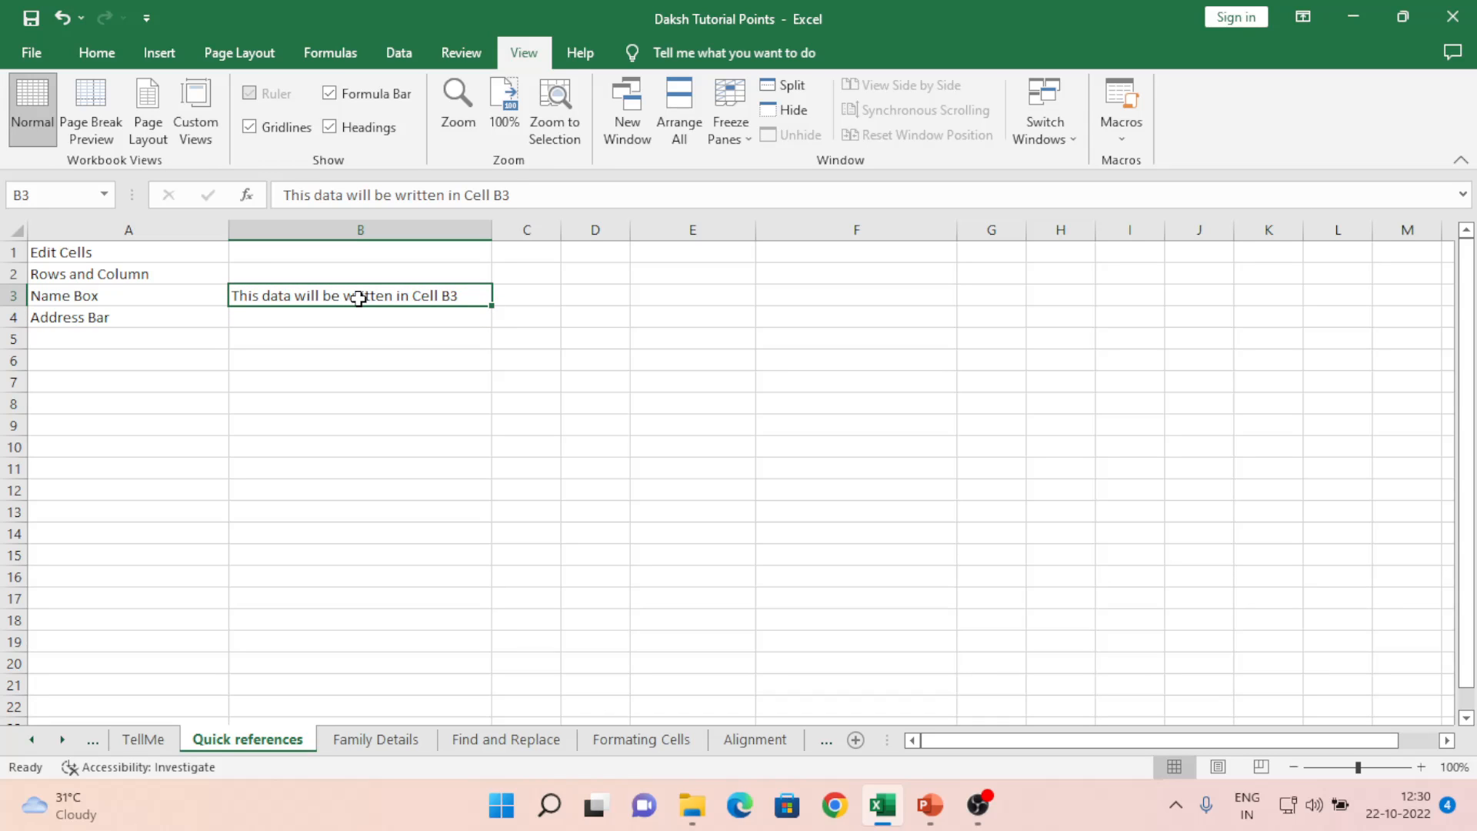
double_click(438, 292)
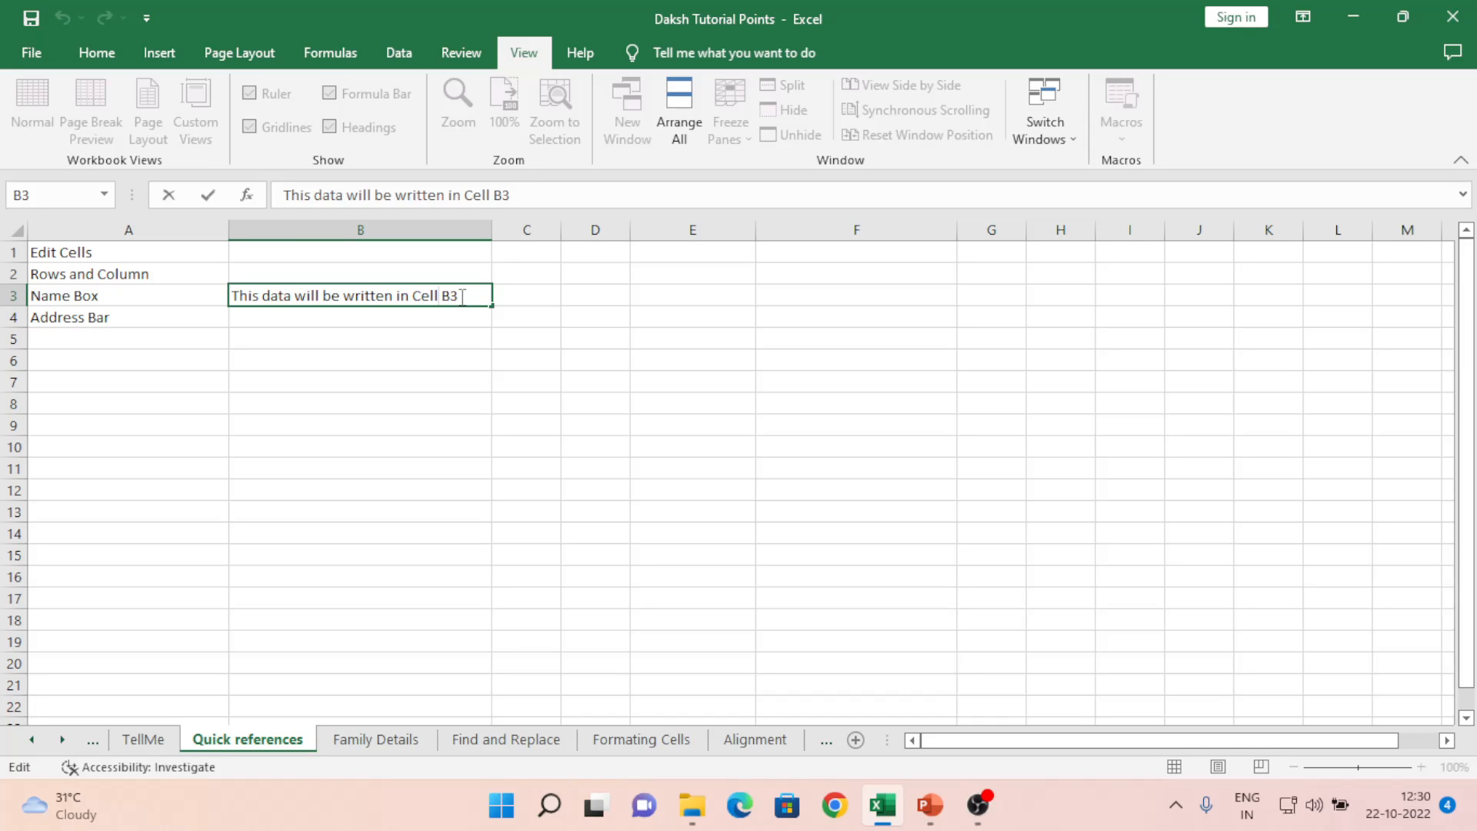
type("Comun ")
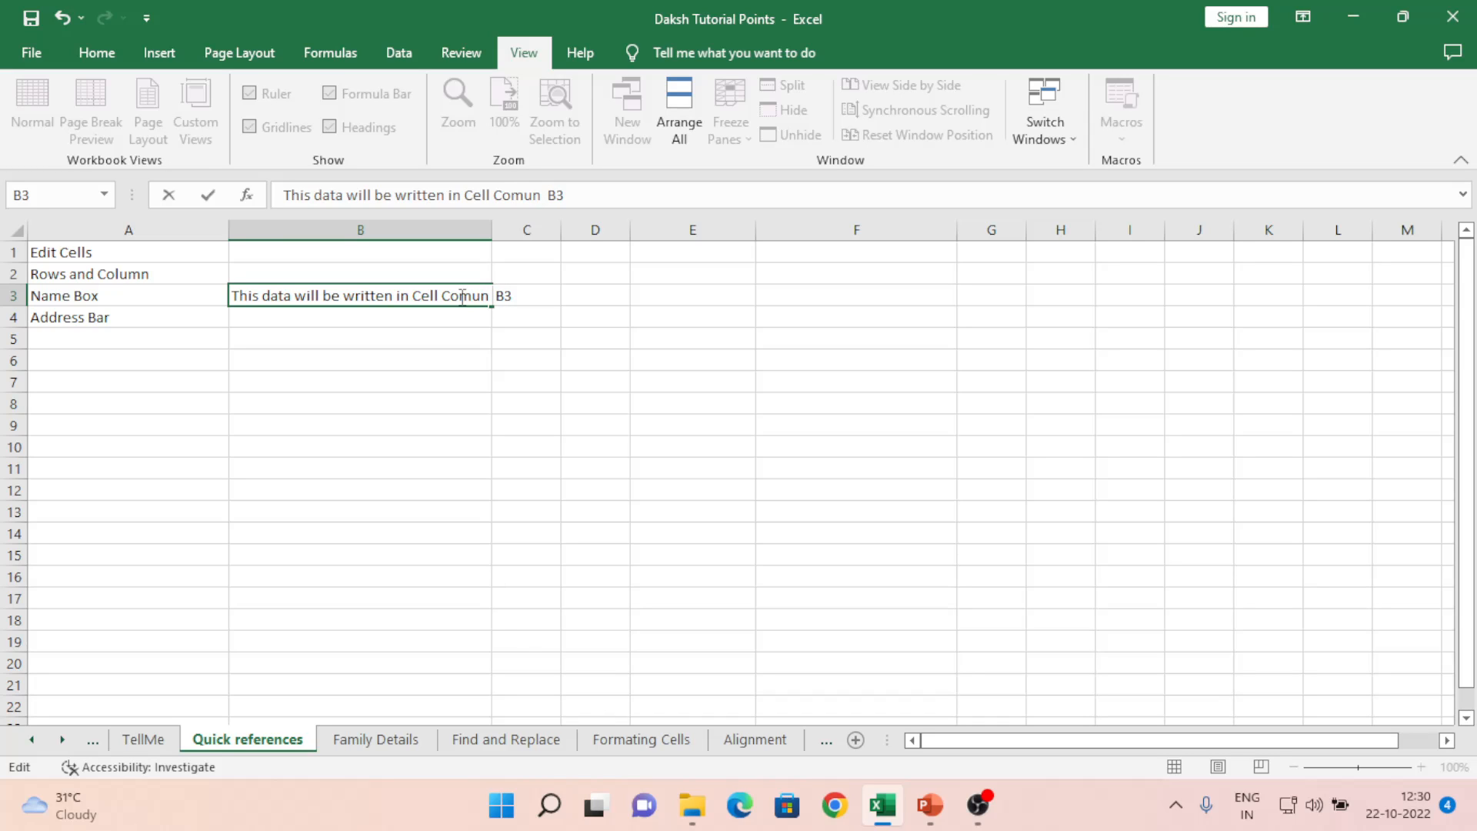
type("B and ")
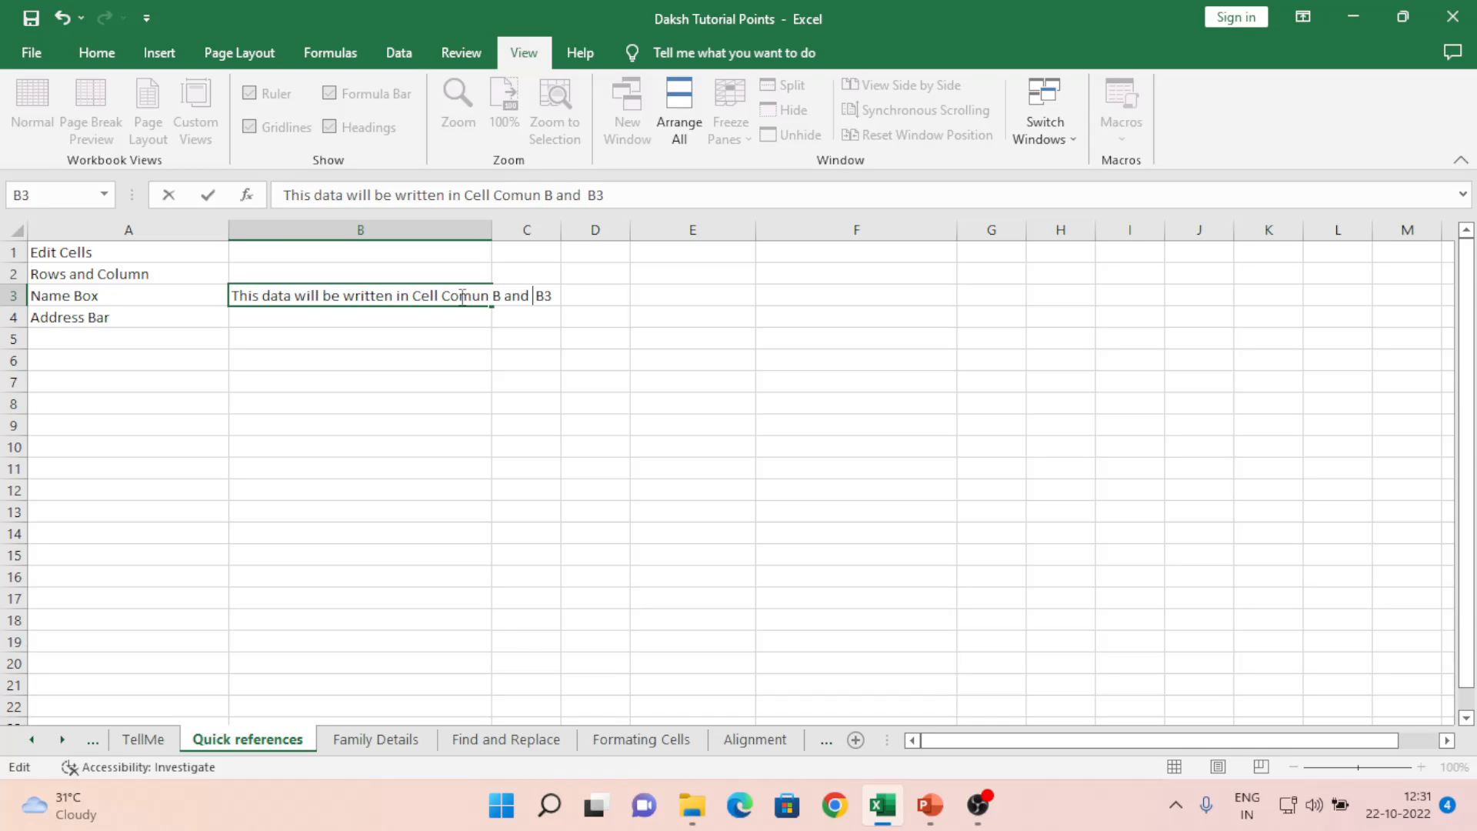
type("Row 3")
key("Delete")
key("Delete")
key("Delete")
key("Return")
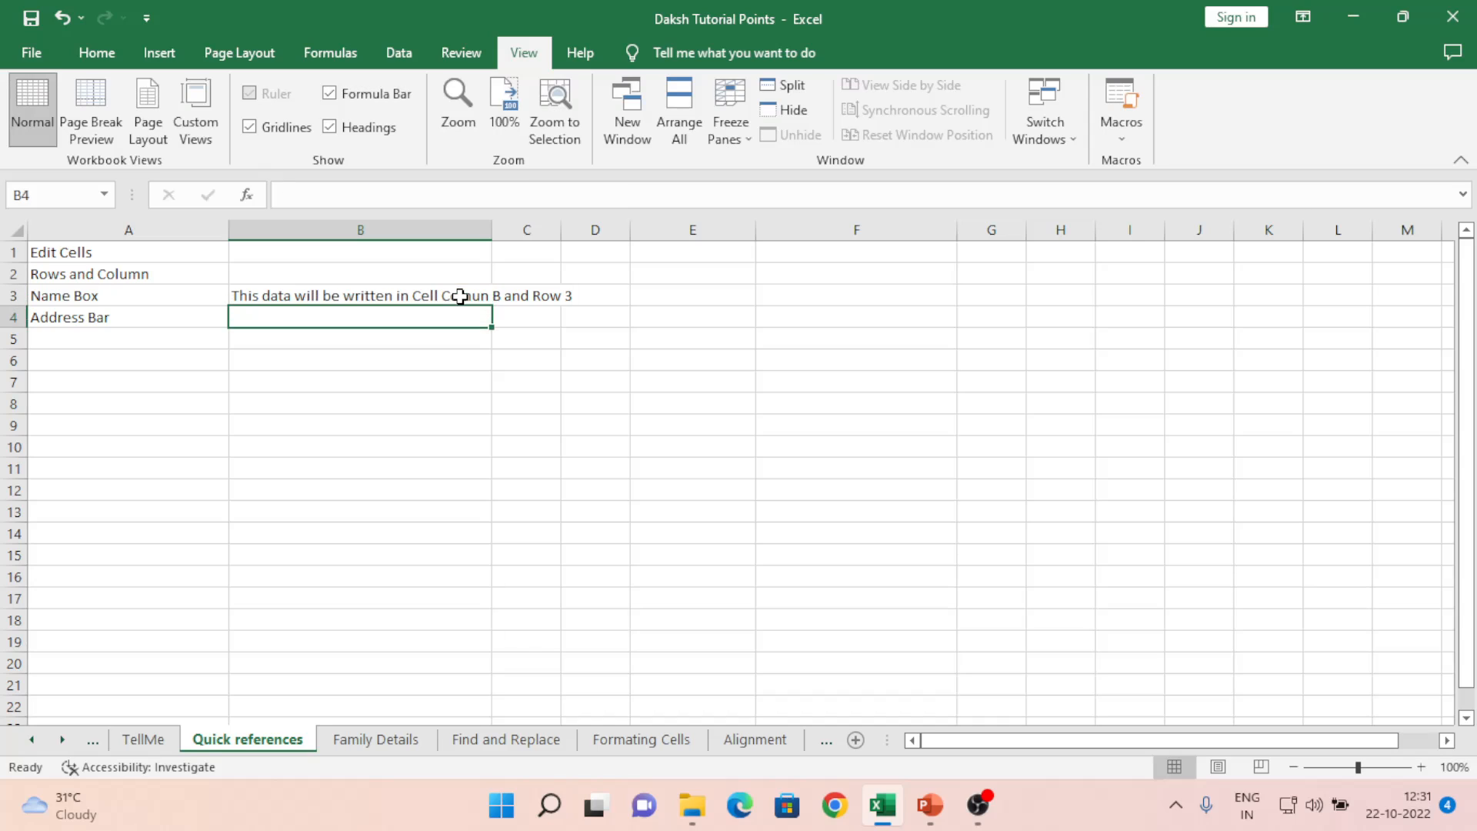
Append "it will be get written" to the end of the text in cell B3
left_click(459, 296)
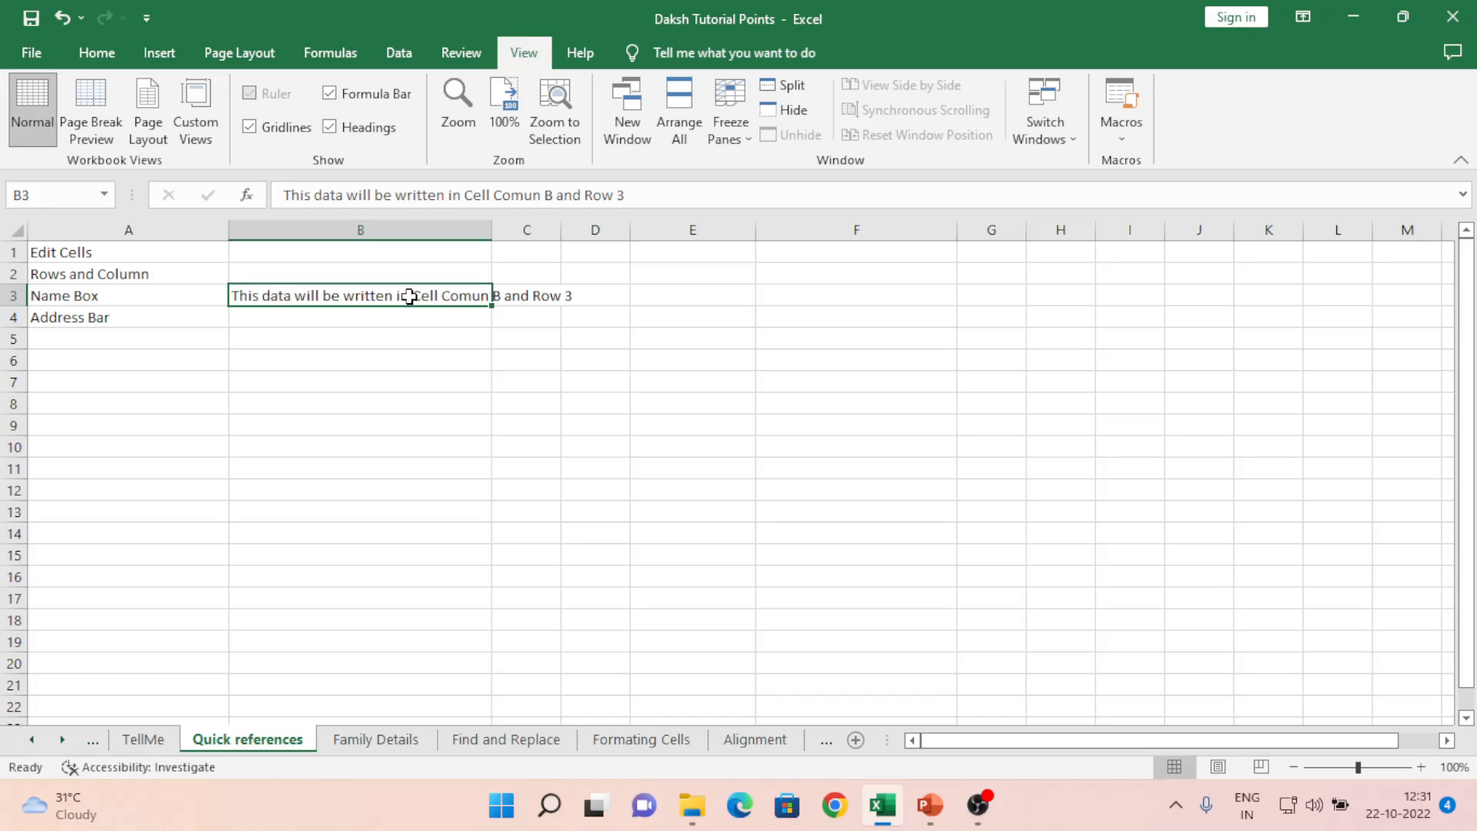
key("F2")
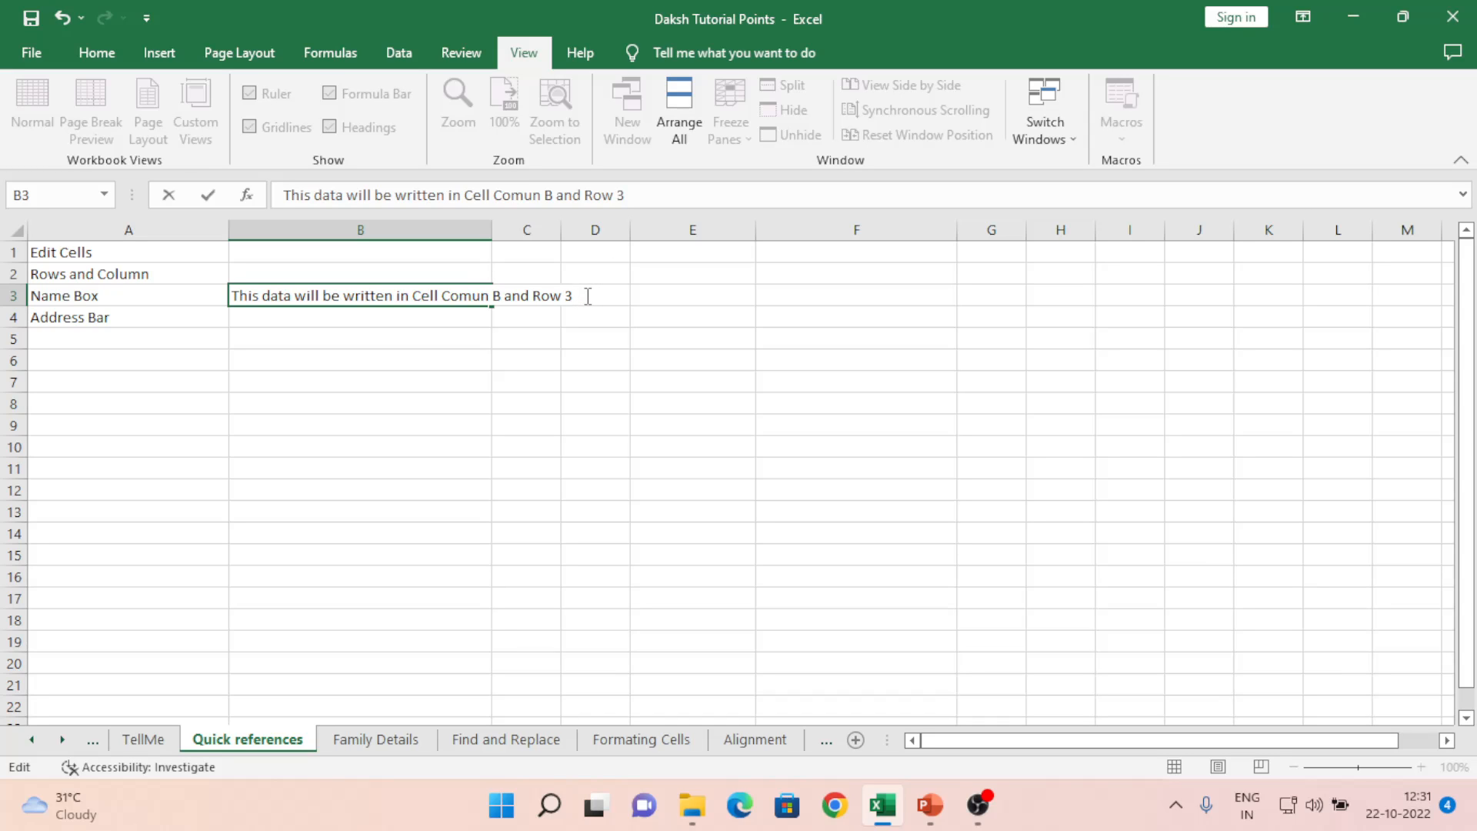
type("it will be get")
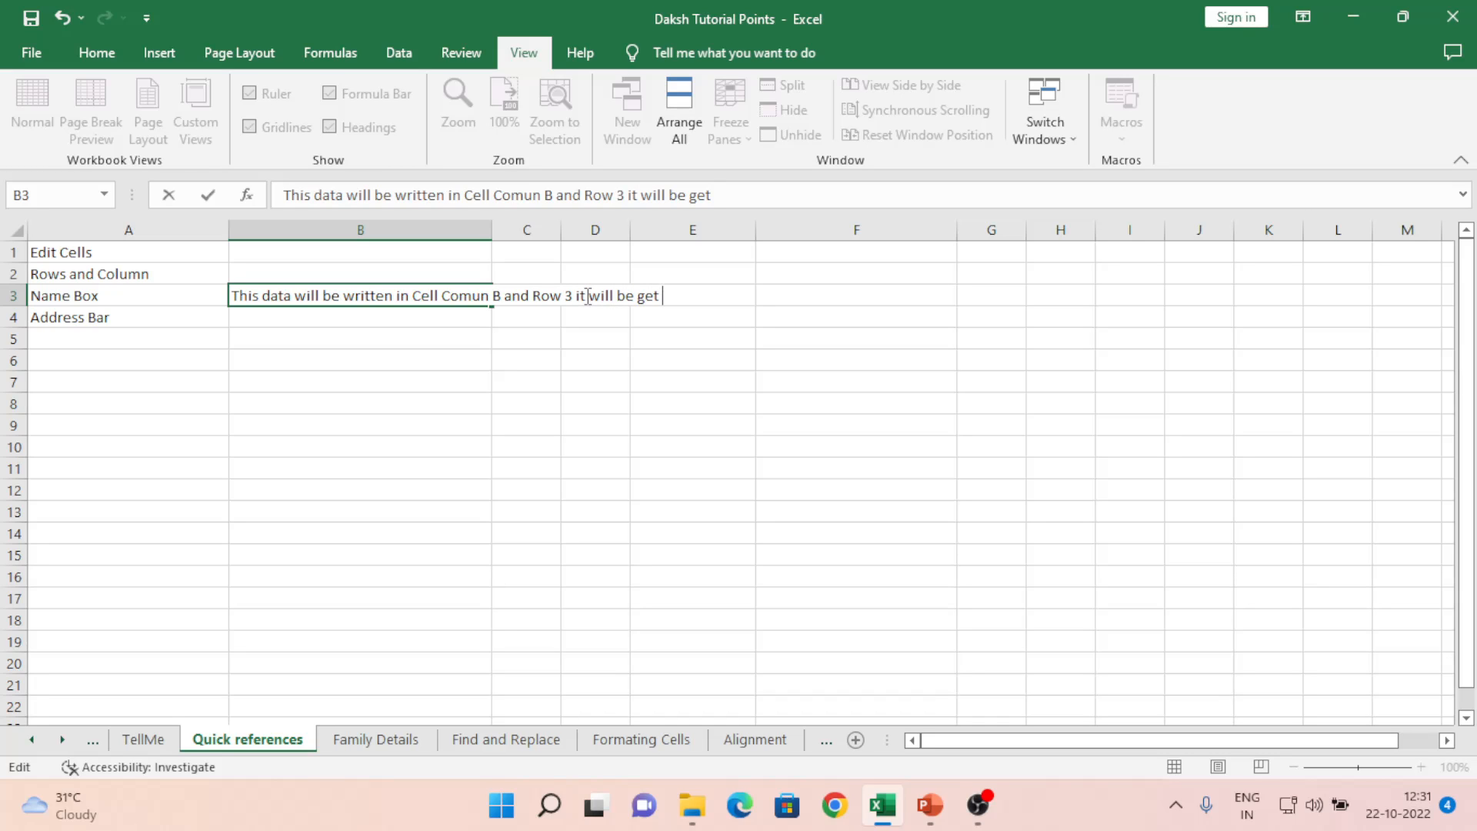
type(" written")
key("Return")
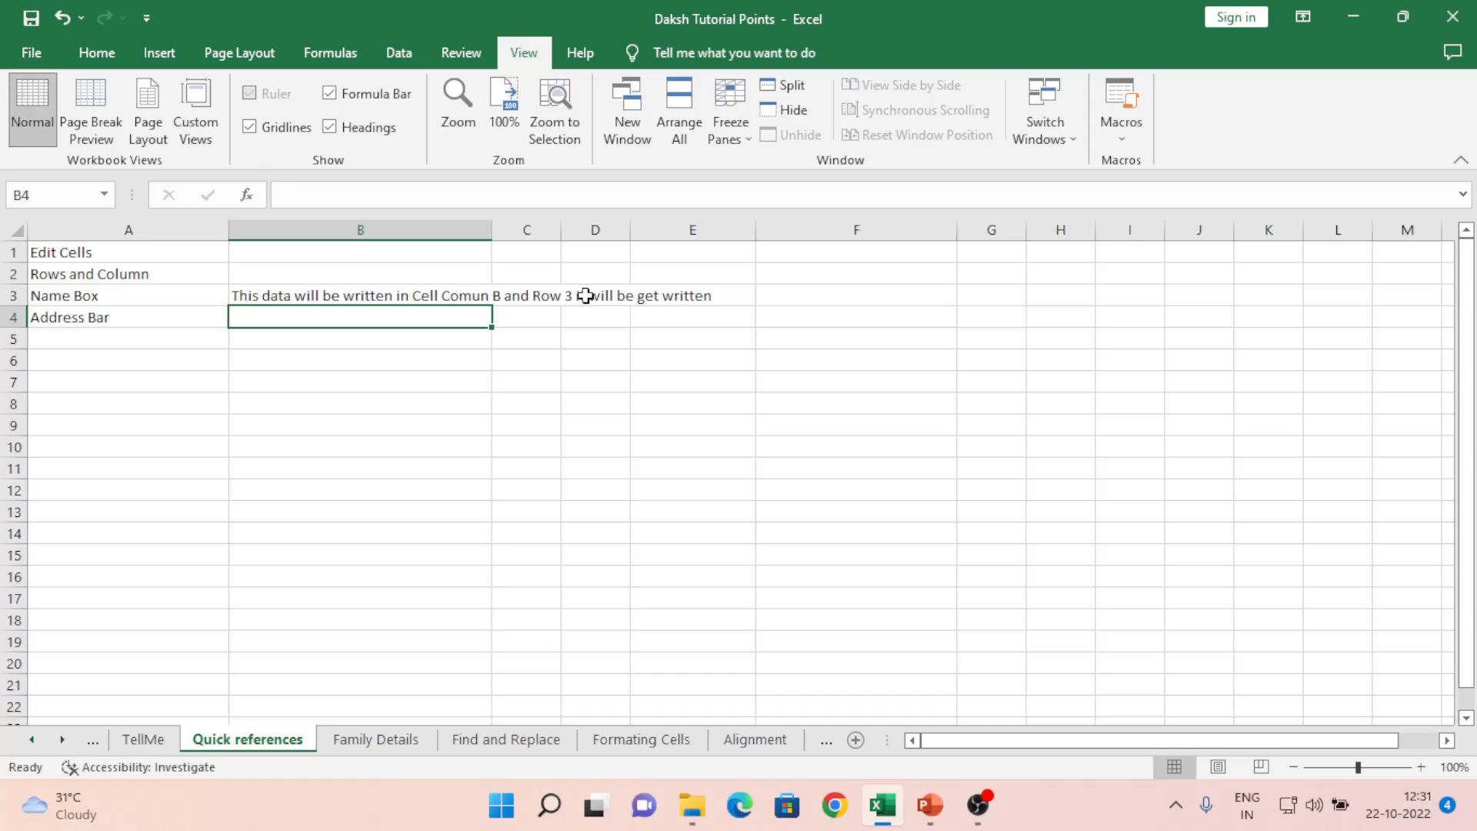
Append ". This data we have write from formula bar" to cell B3's text through the formula bar
key("Up")
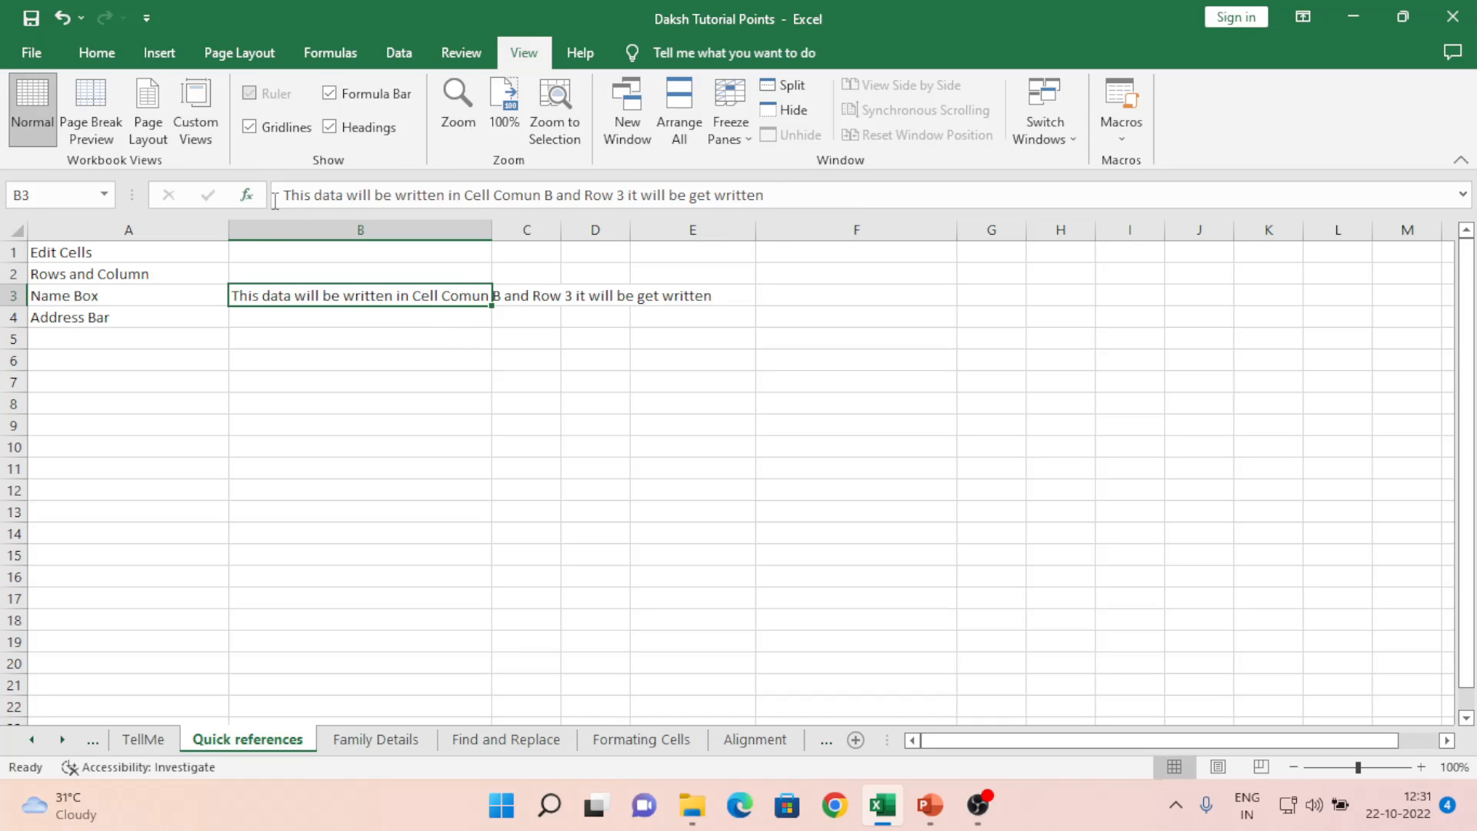
left_click(386, 326)
key("Up")
key("Up")
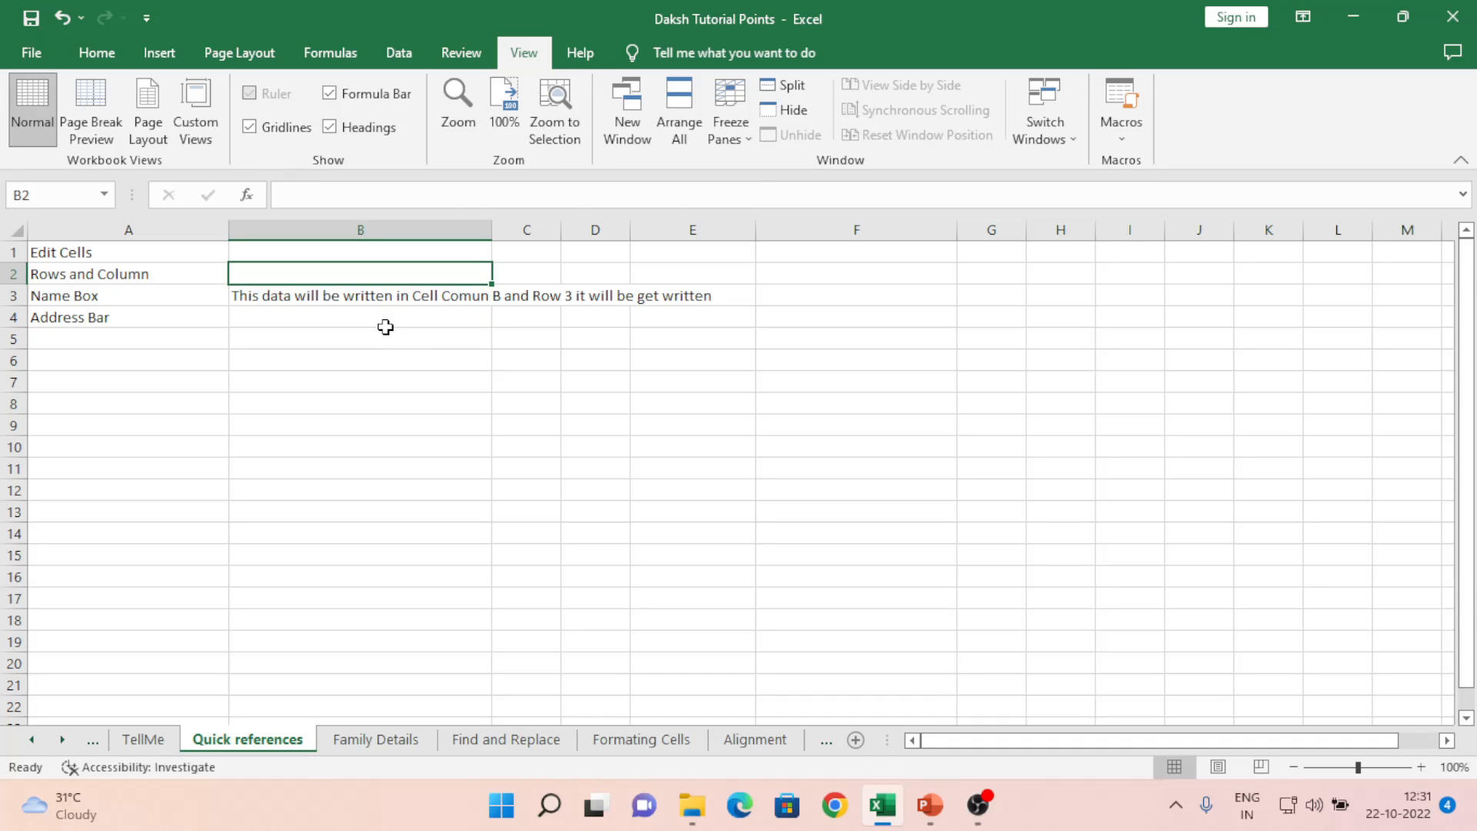
key("Down")
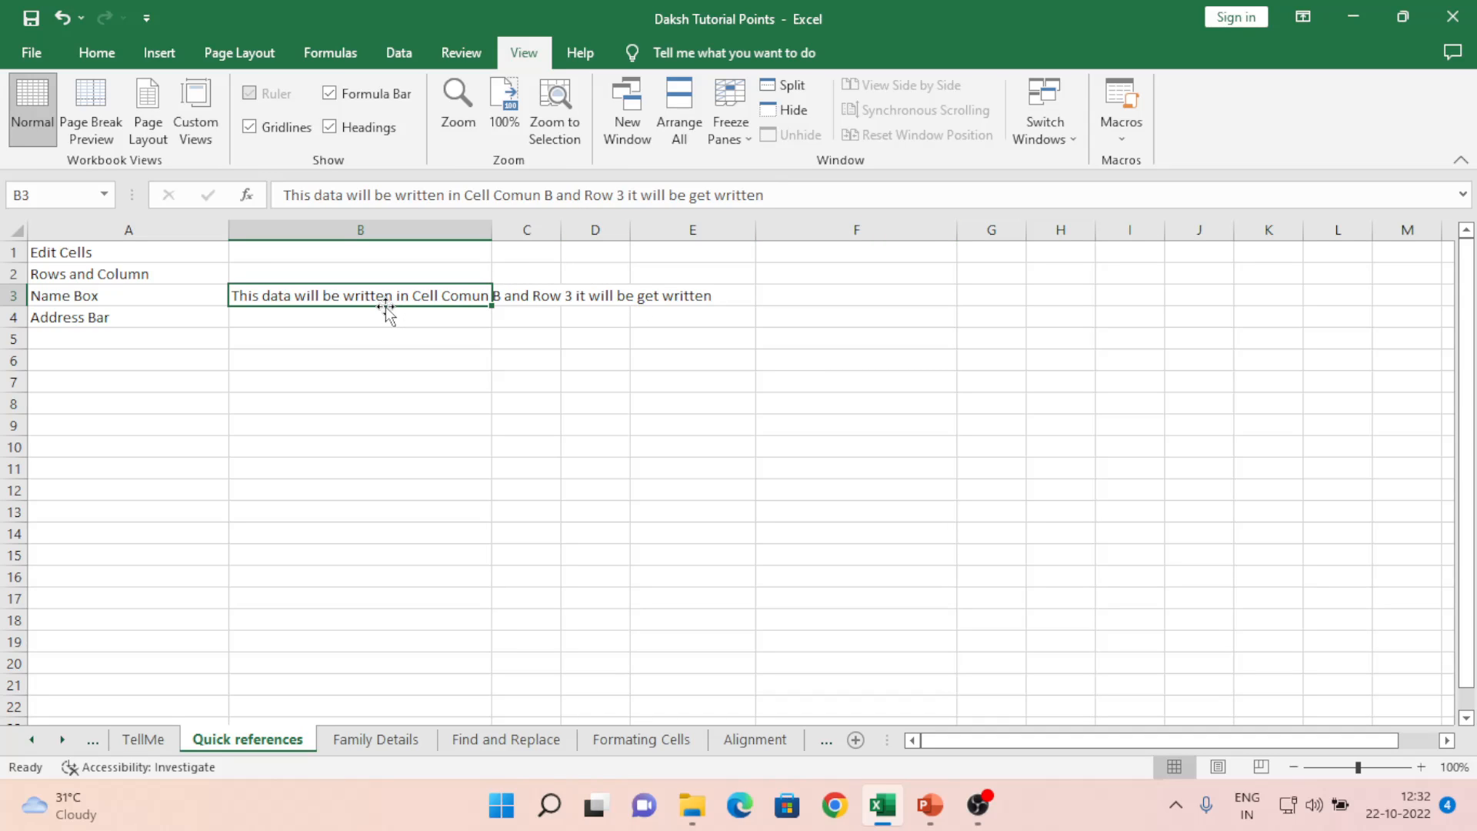
left_click(782, 191)
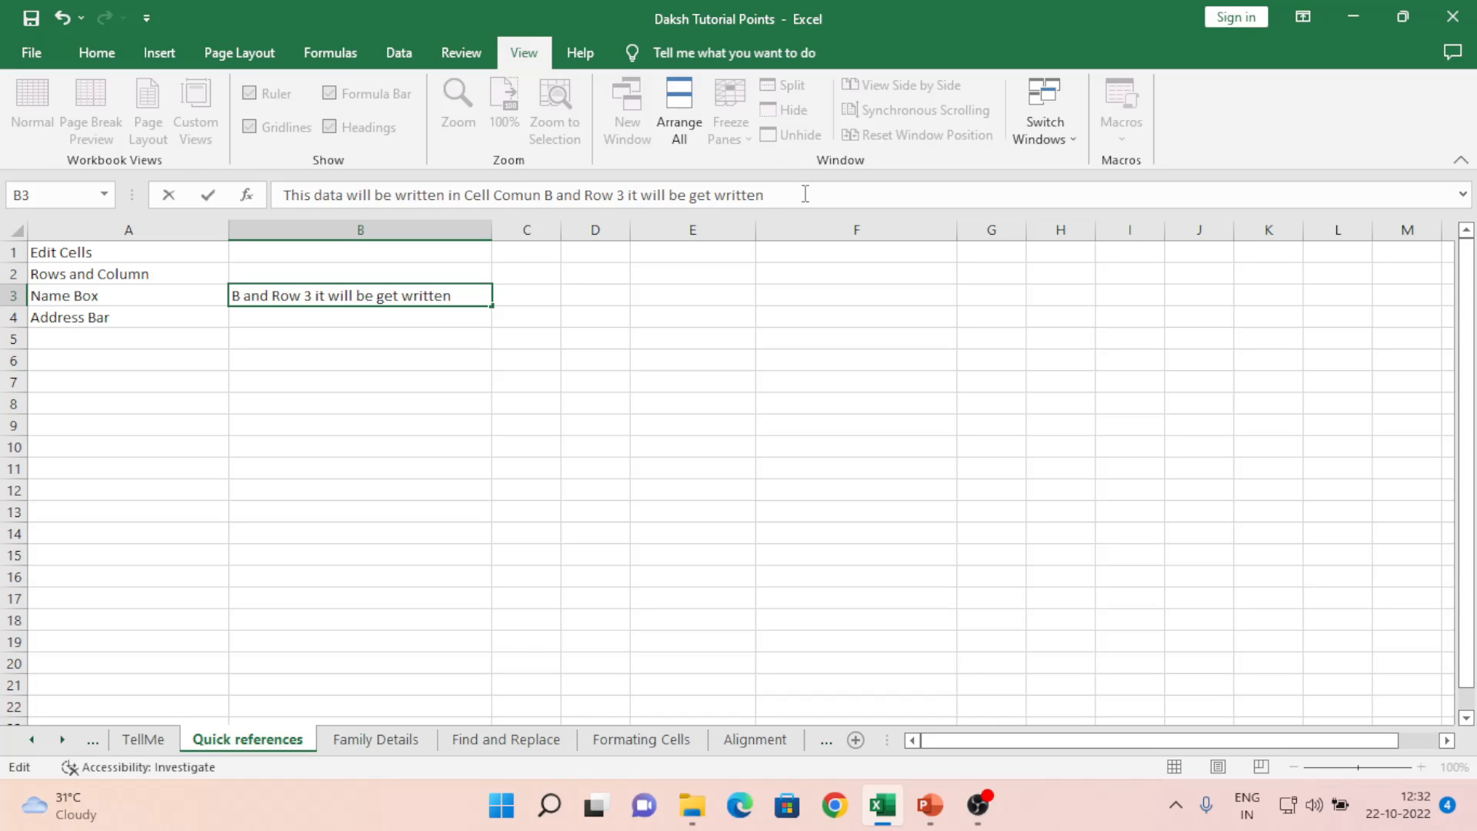
type(". This dat")
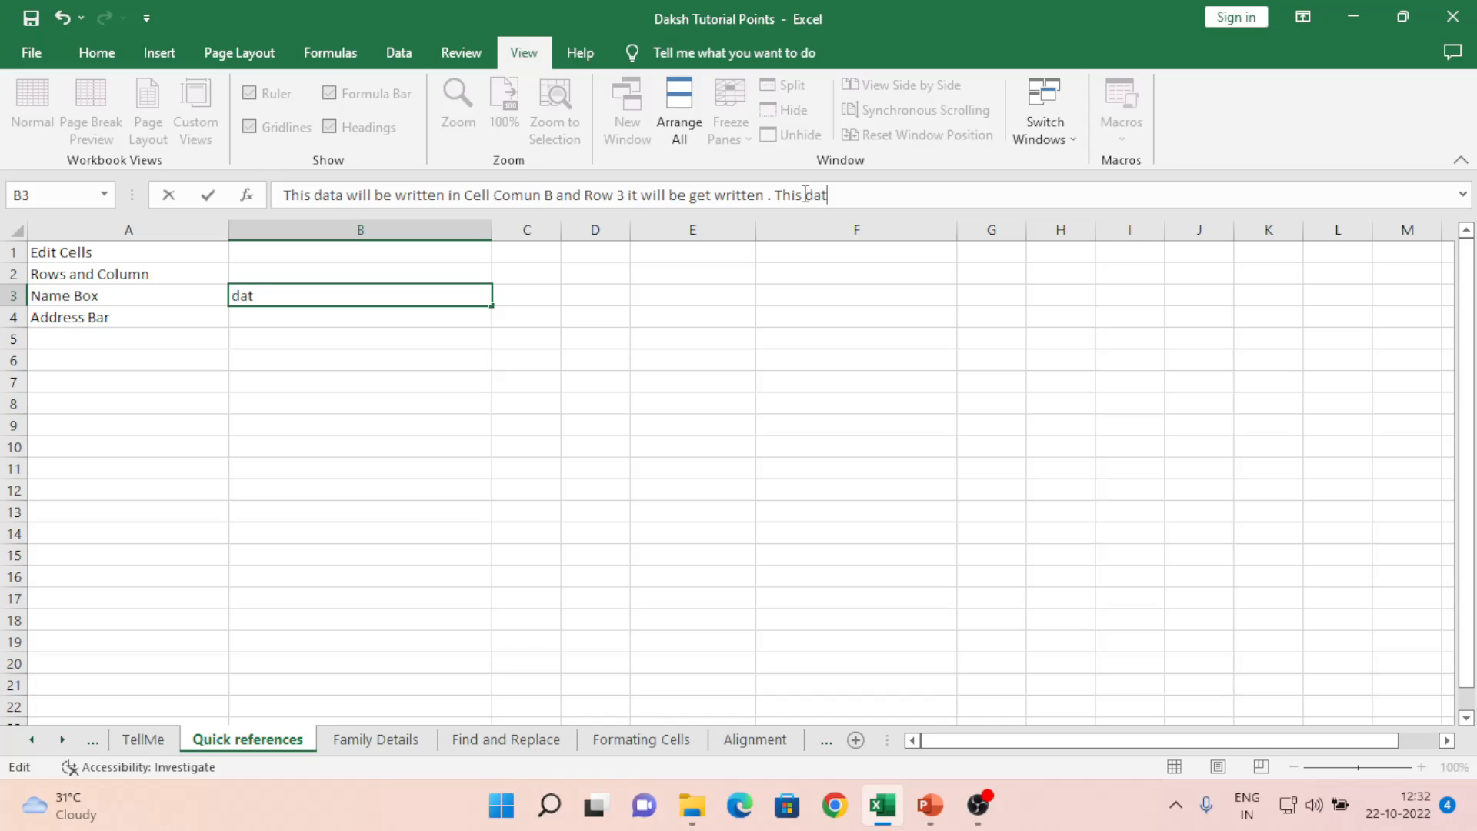
type("a we have write from")
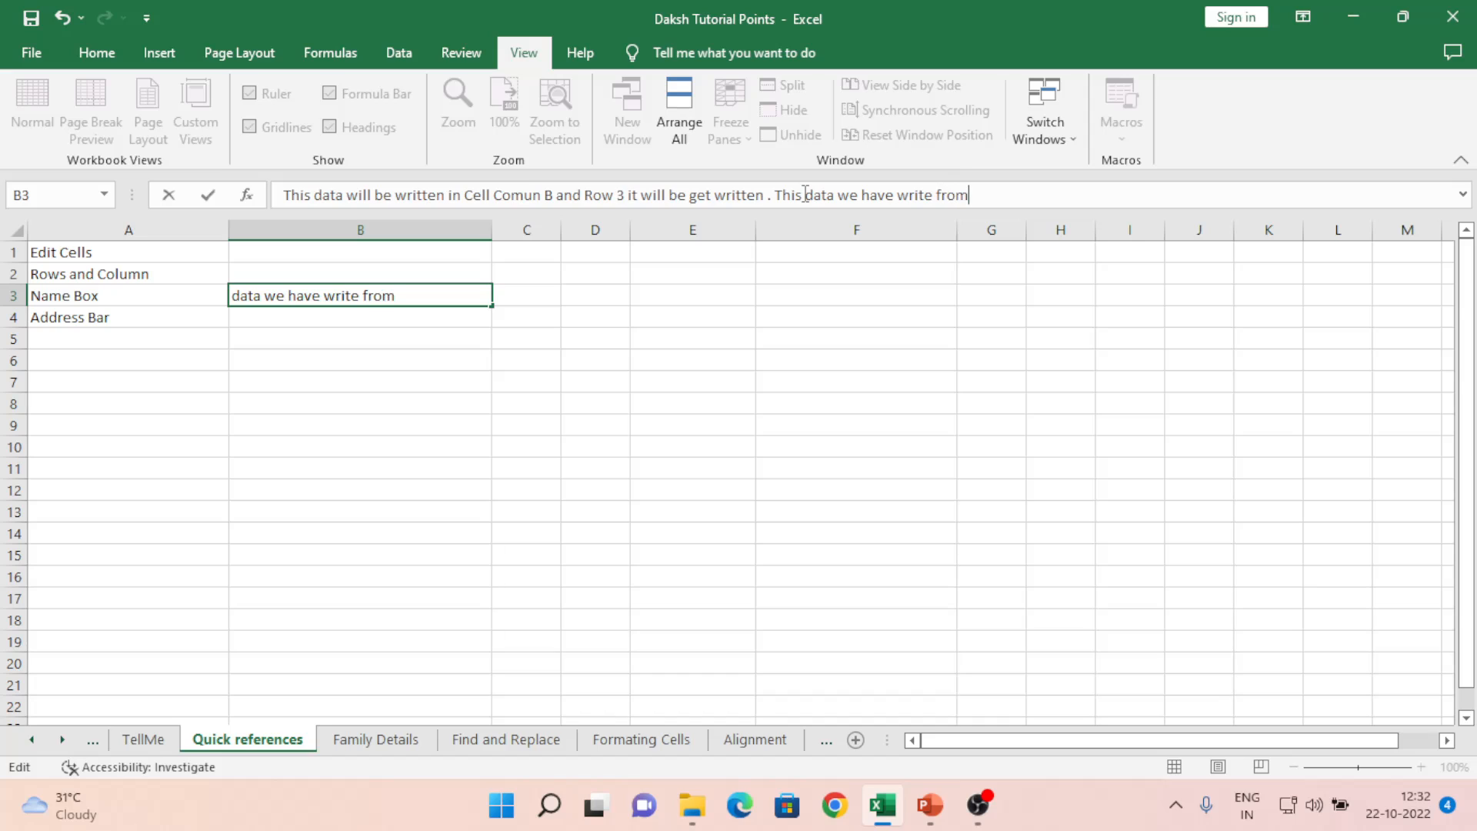
type(" formula bar")
key("Return")
key("Up")
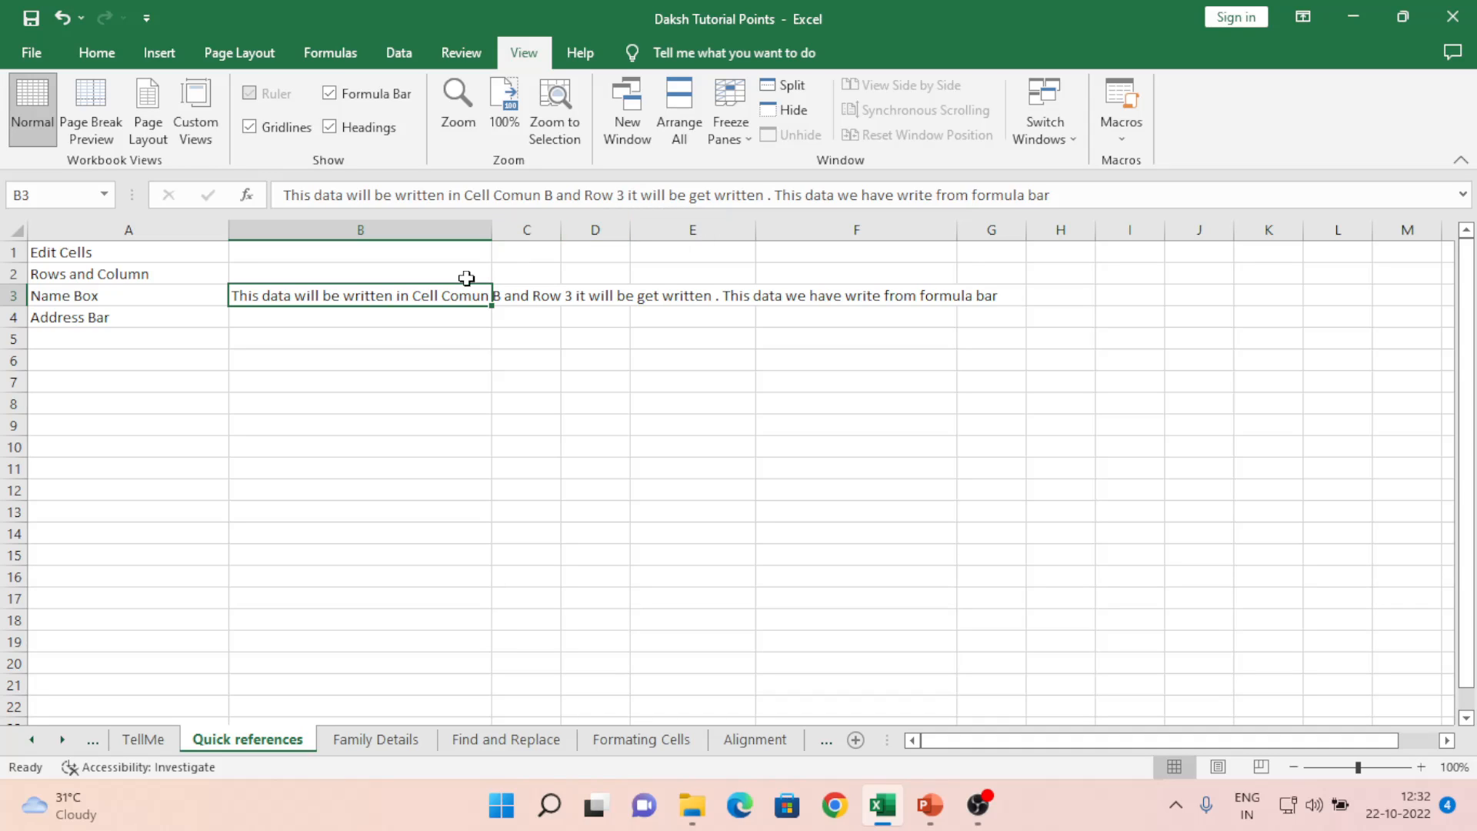
left_click(380, 330)
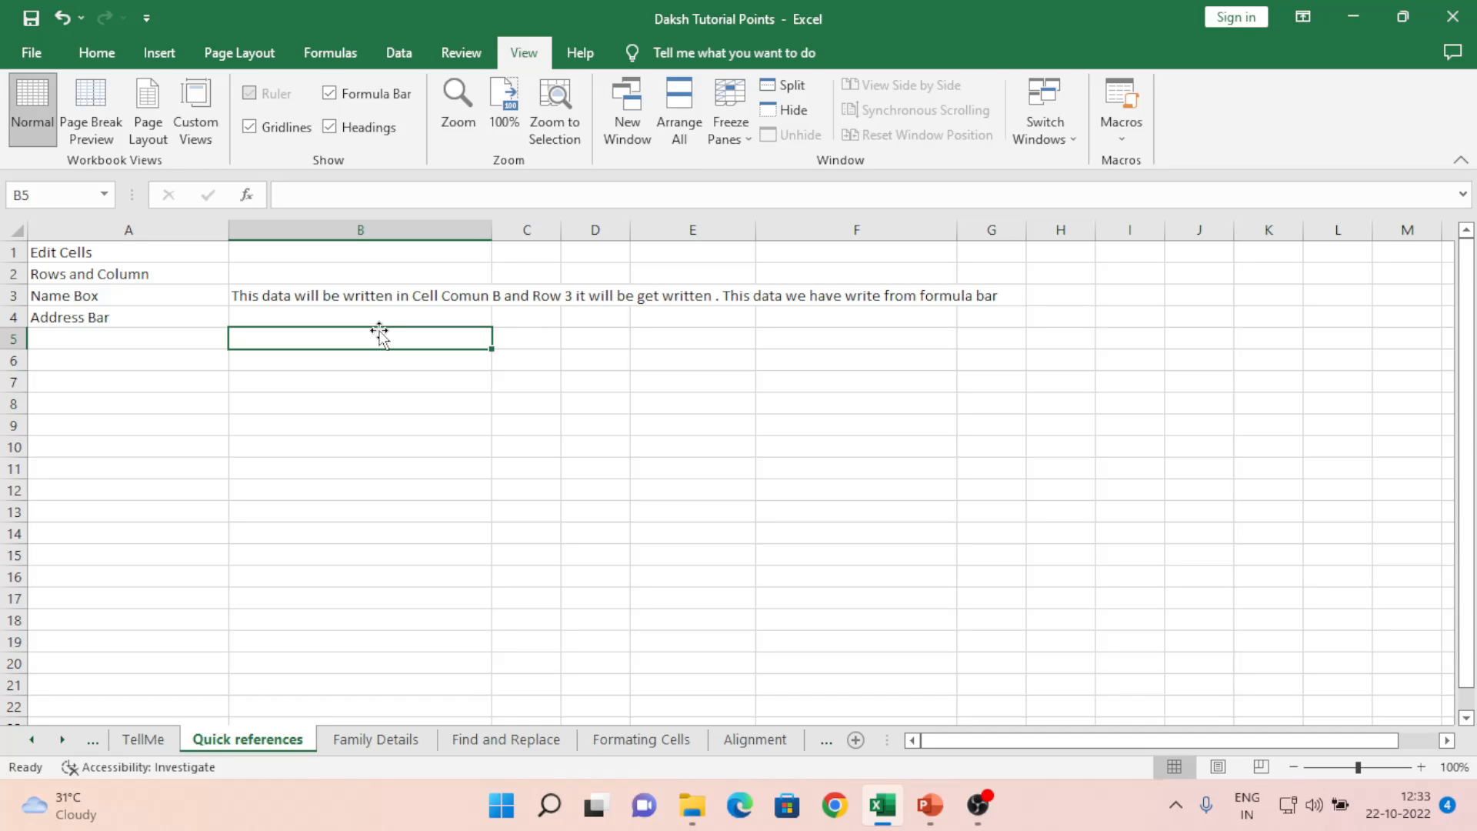
key("Right")
key("Right")
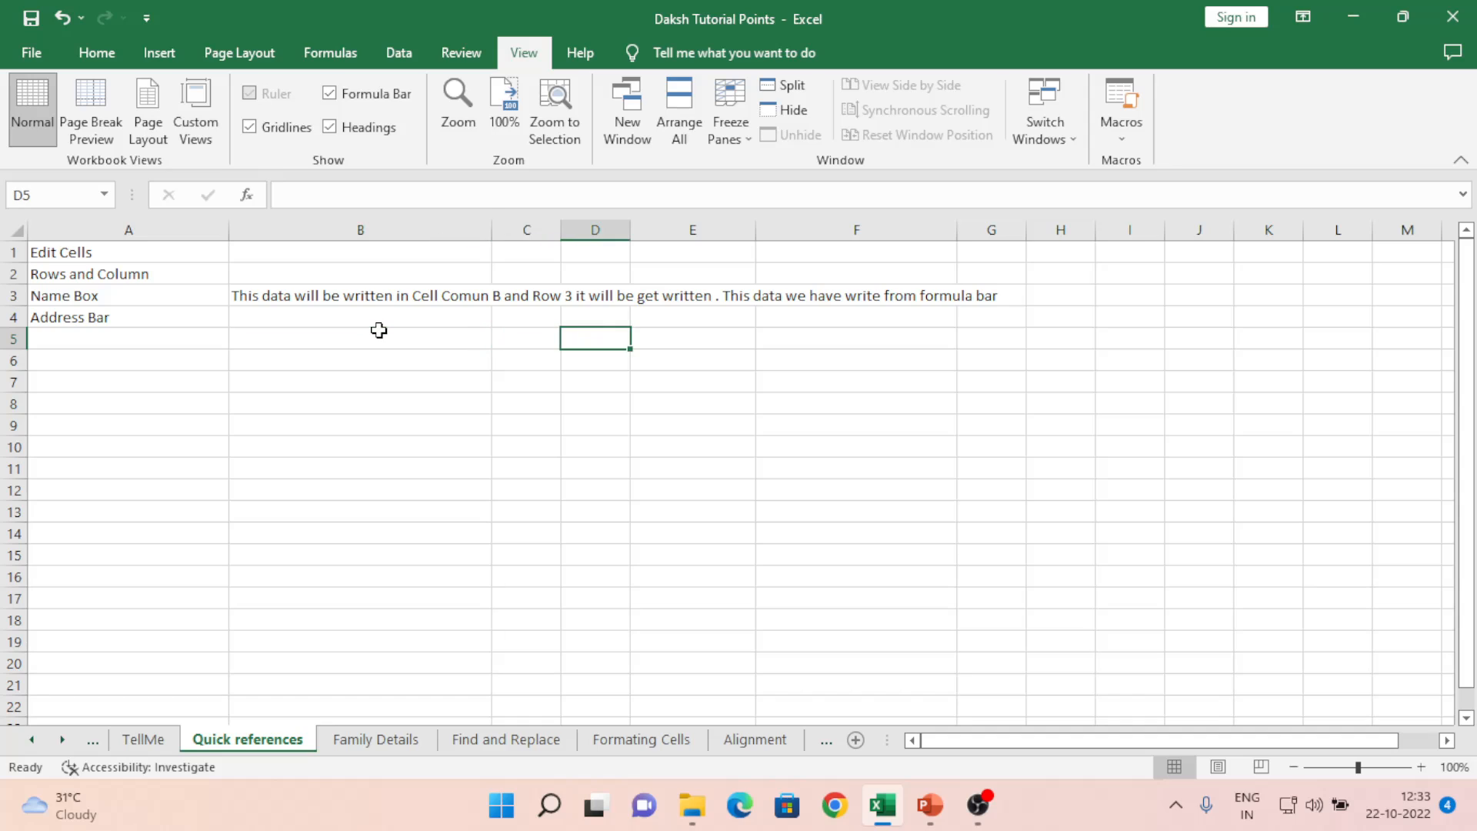
key("Right")
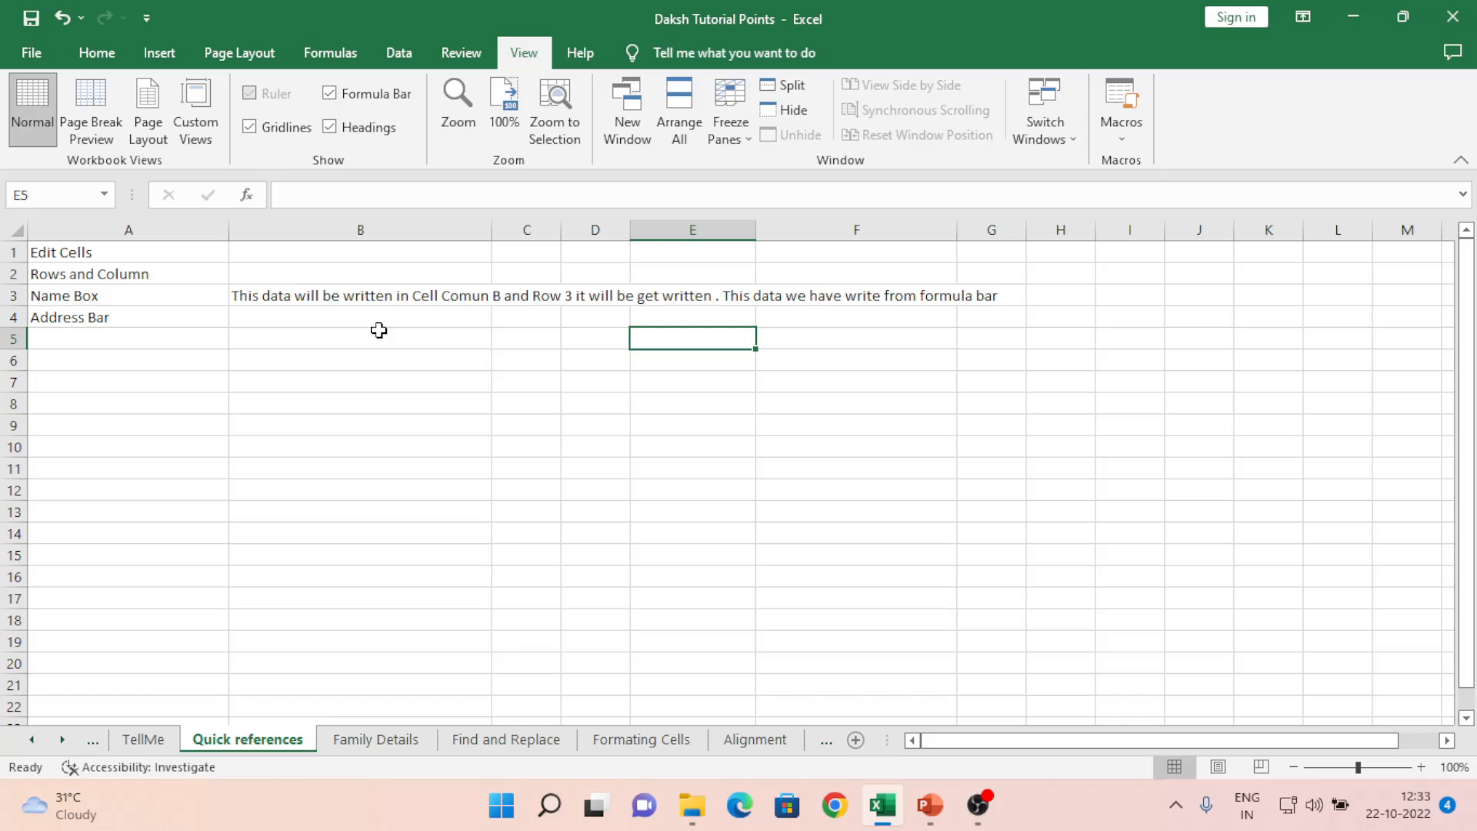
Enter 23, 34 and 60 in cells B5, C5 and D5, and select cell E5
left_click(378, 332)
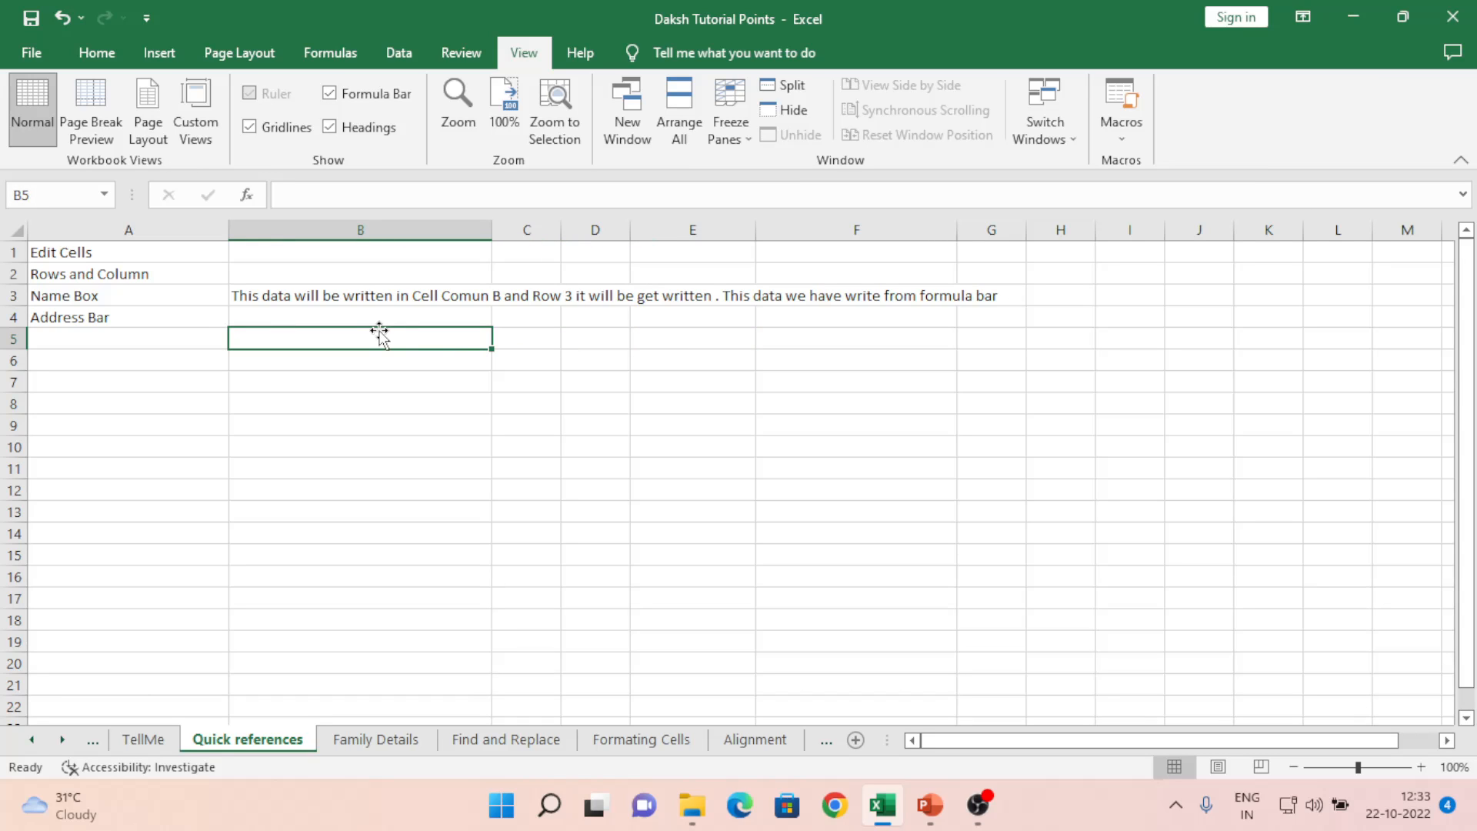
type("23")
key("Tab")
type("34")
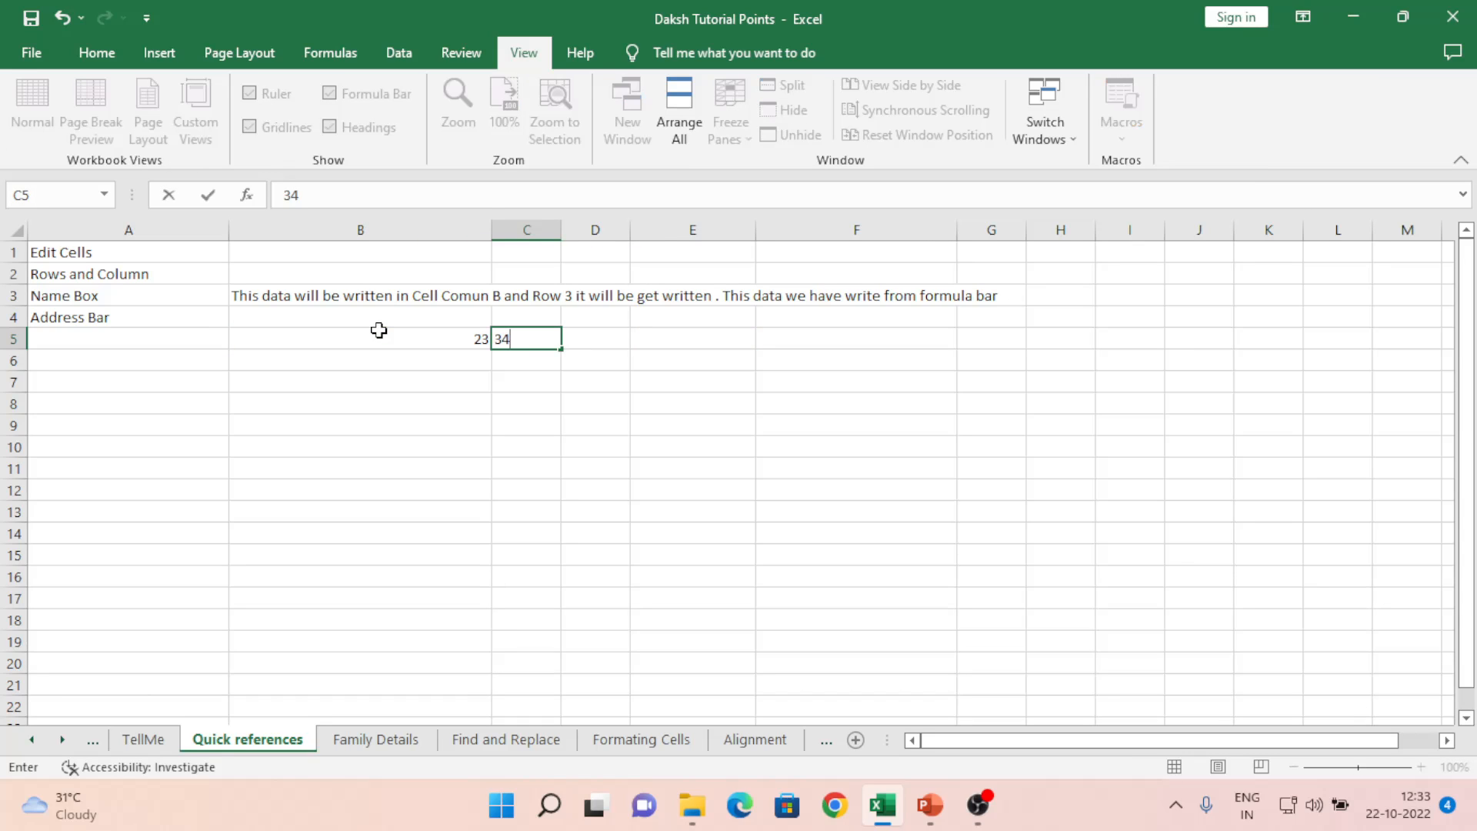
key("Tab")
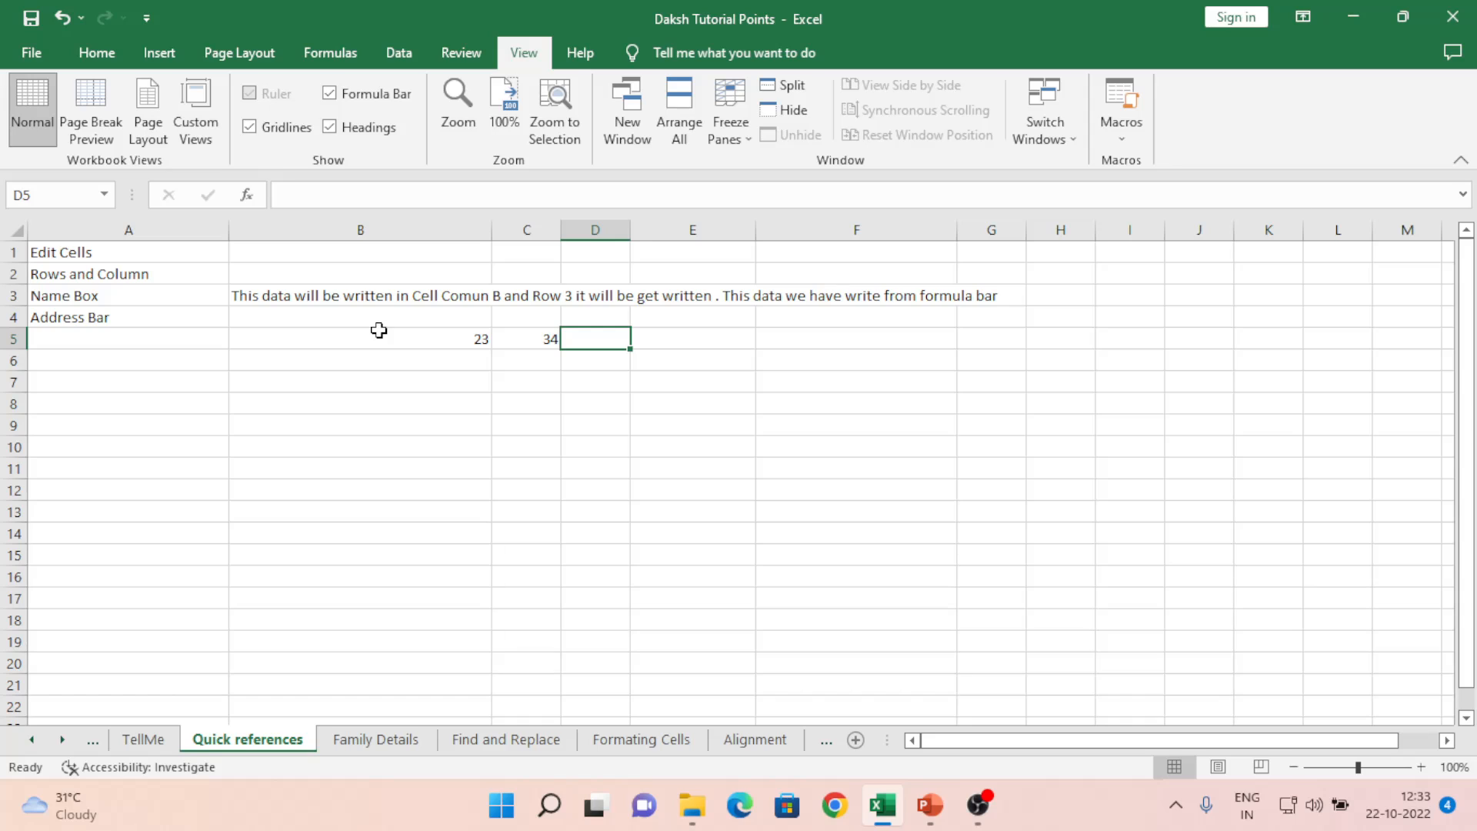
type("60")
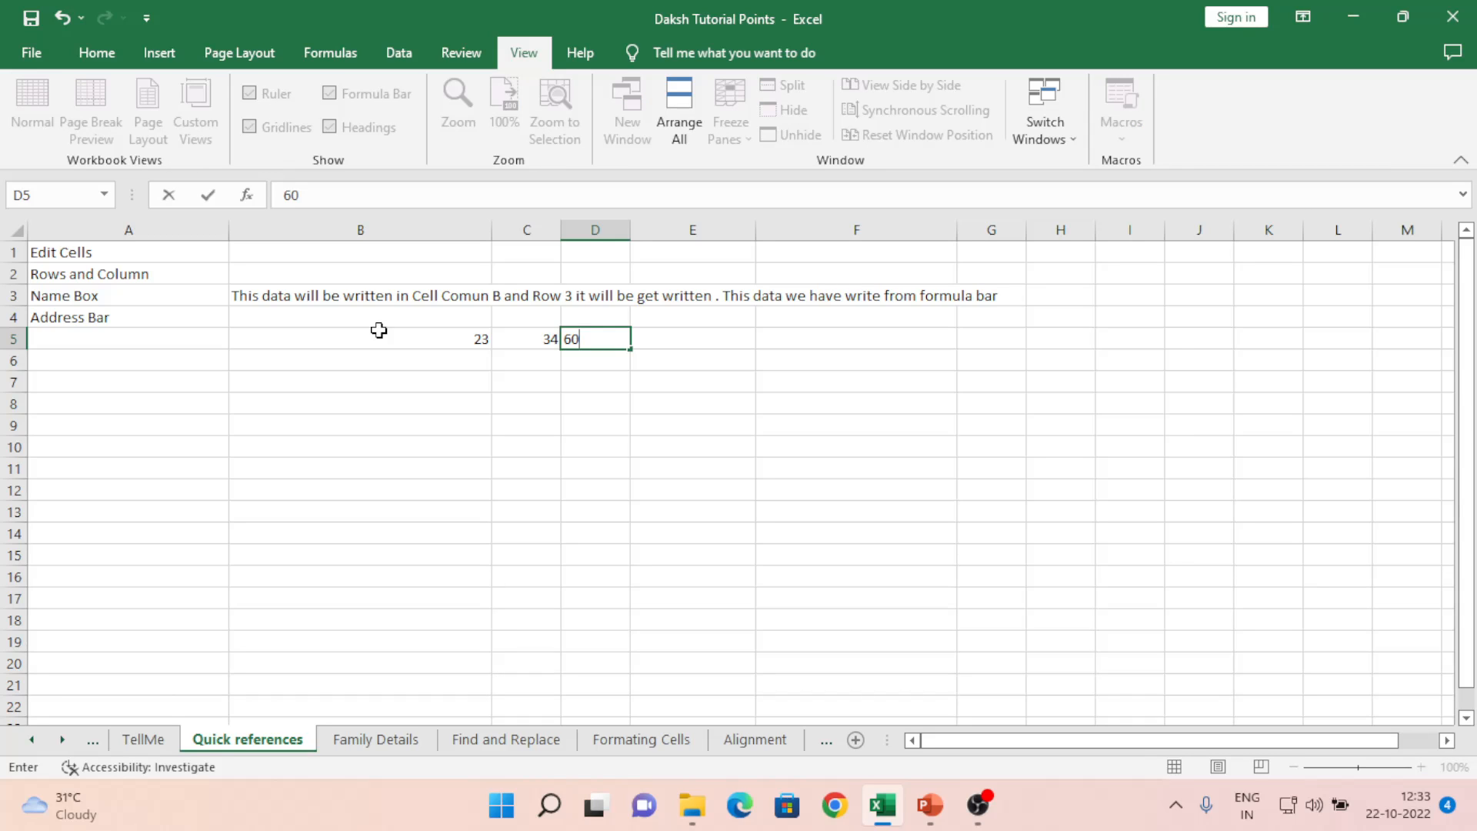
key("Return")
key("Up")
key("Right")
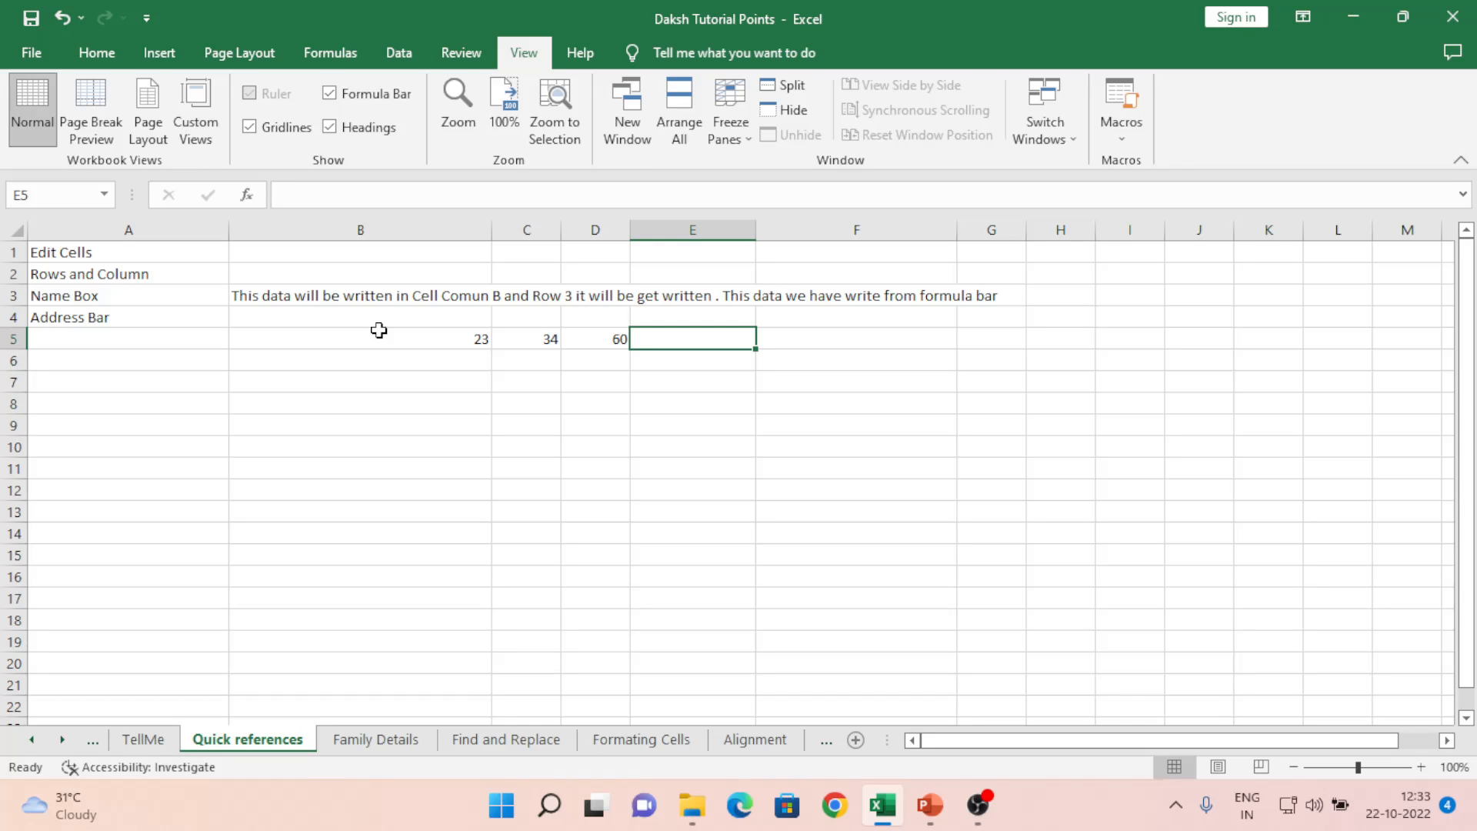
type("=")
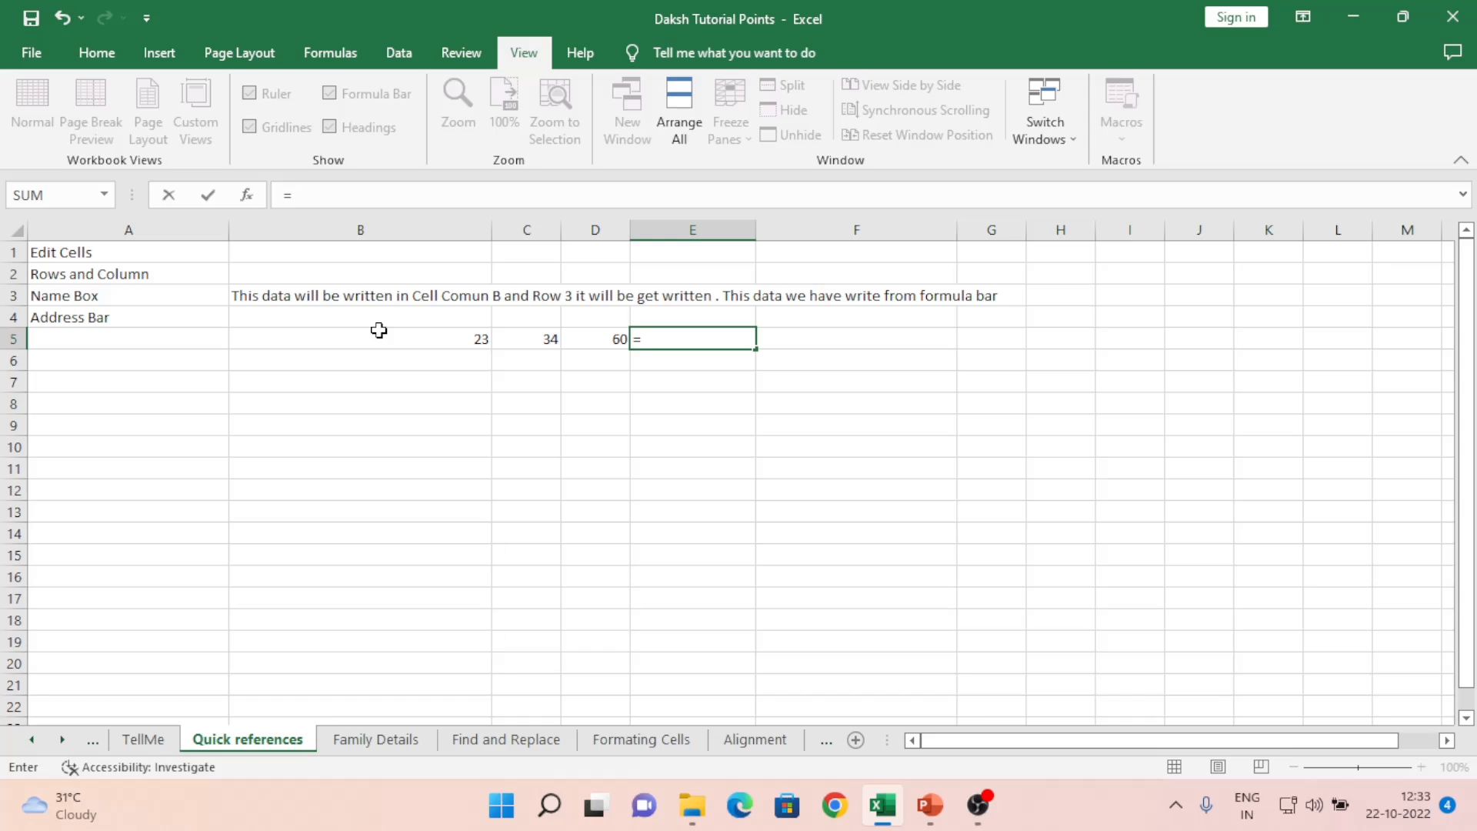
key("BackSpace")
type("+")
key("BackSpace")
type("+")
key("BackSpace")
Enter a SUM formula in cell E5 that adds the range B5:D5
type("=")
type("sum")
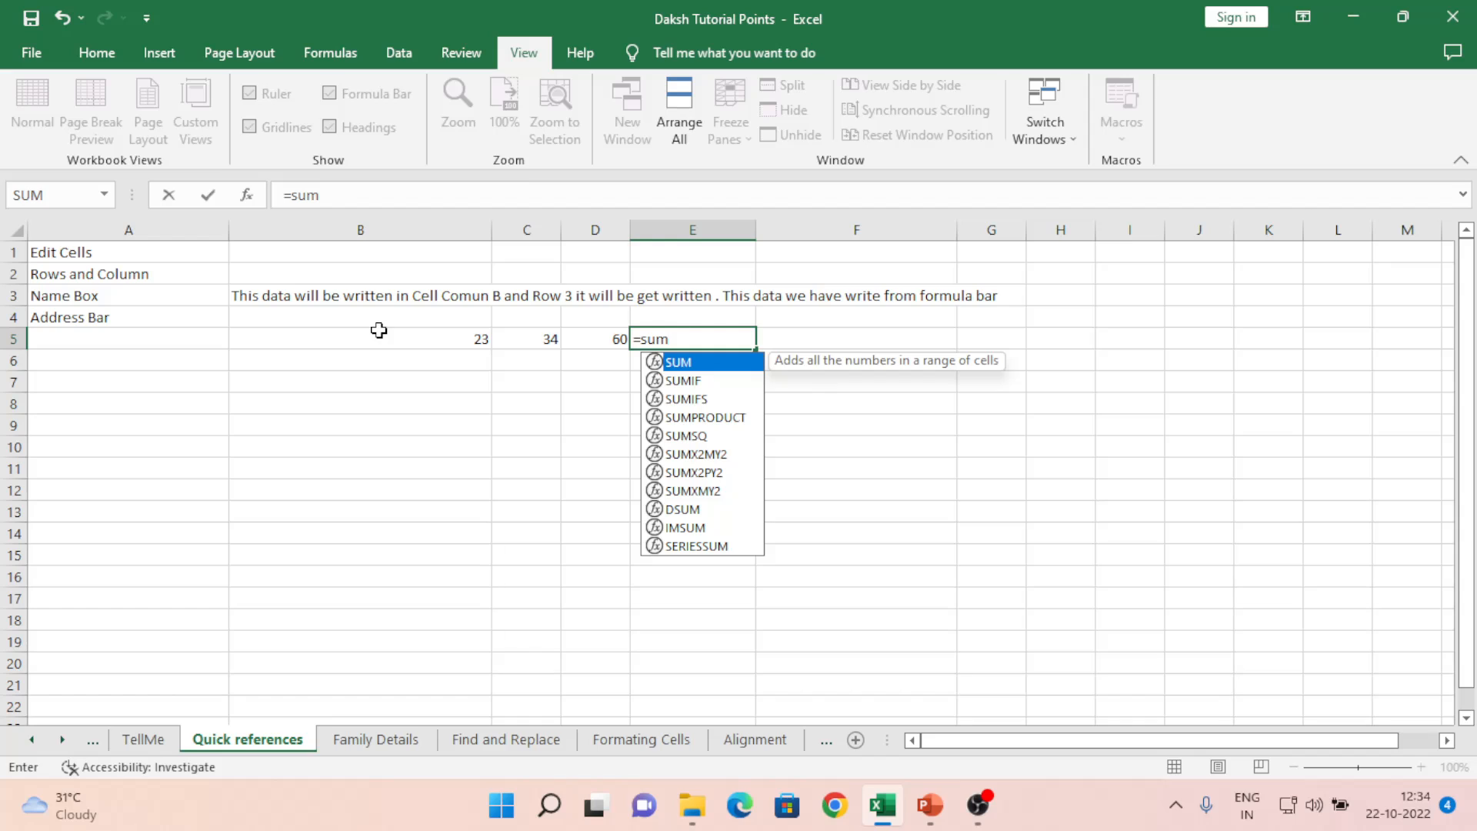
key("Tab")
left_click(379, 330)
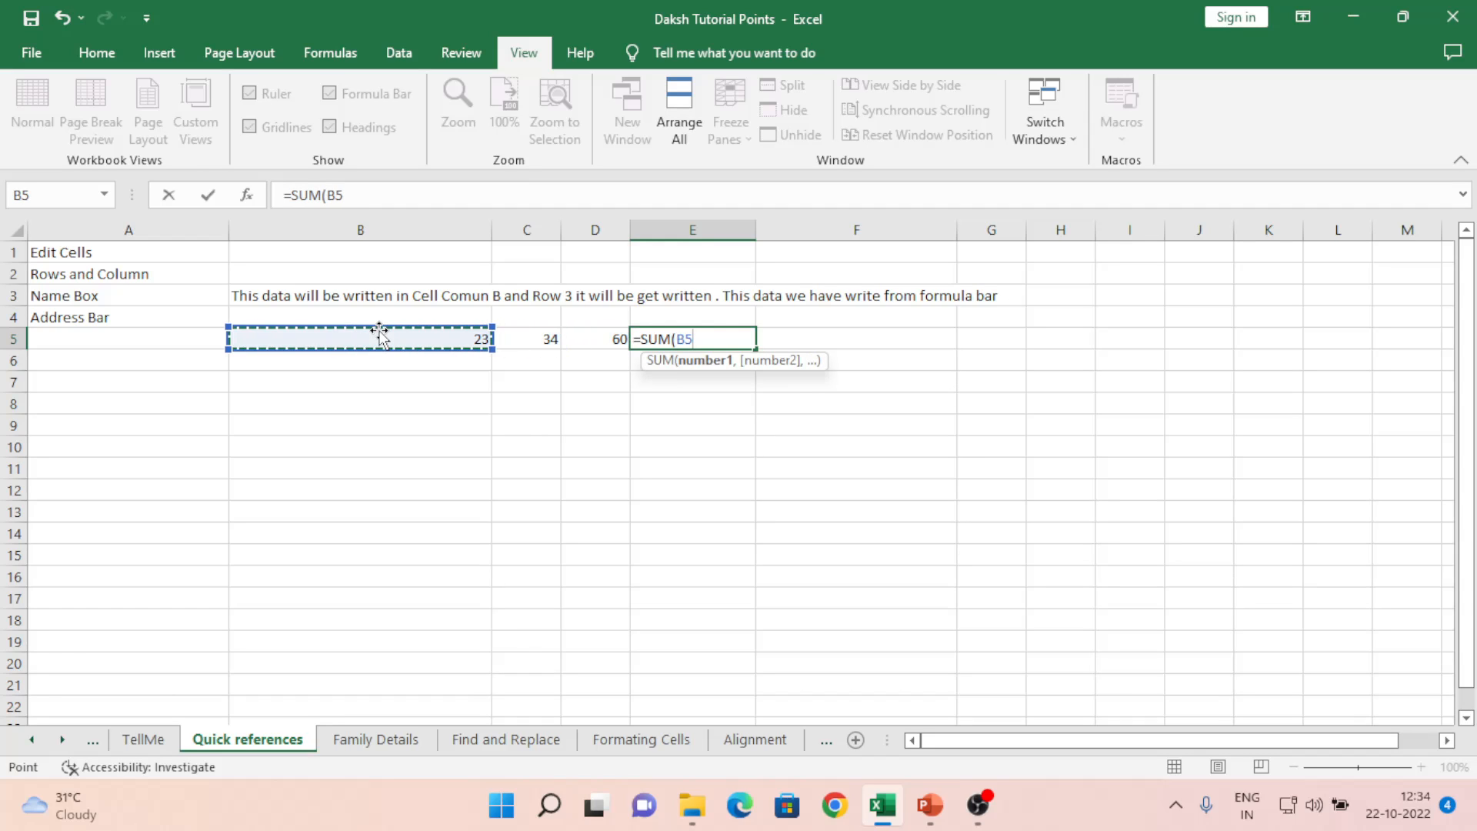
key("shift+Right")
key("shift+Right")
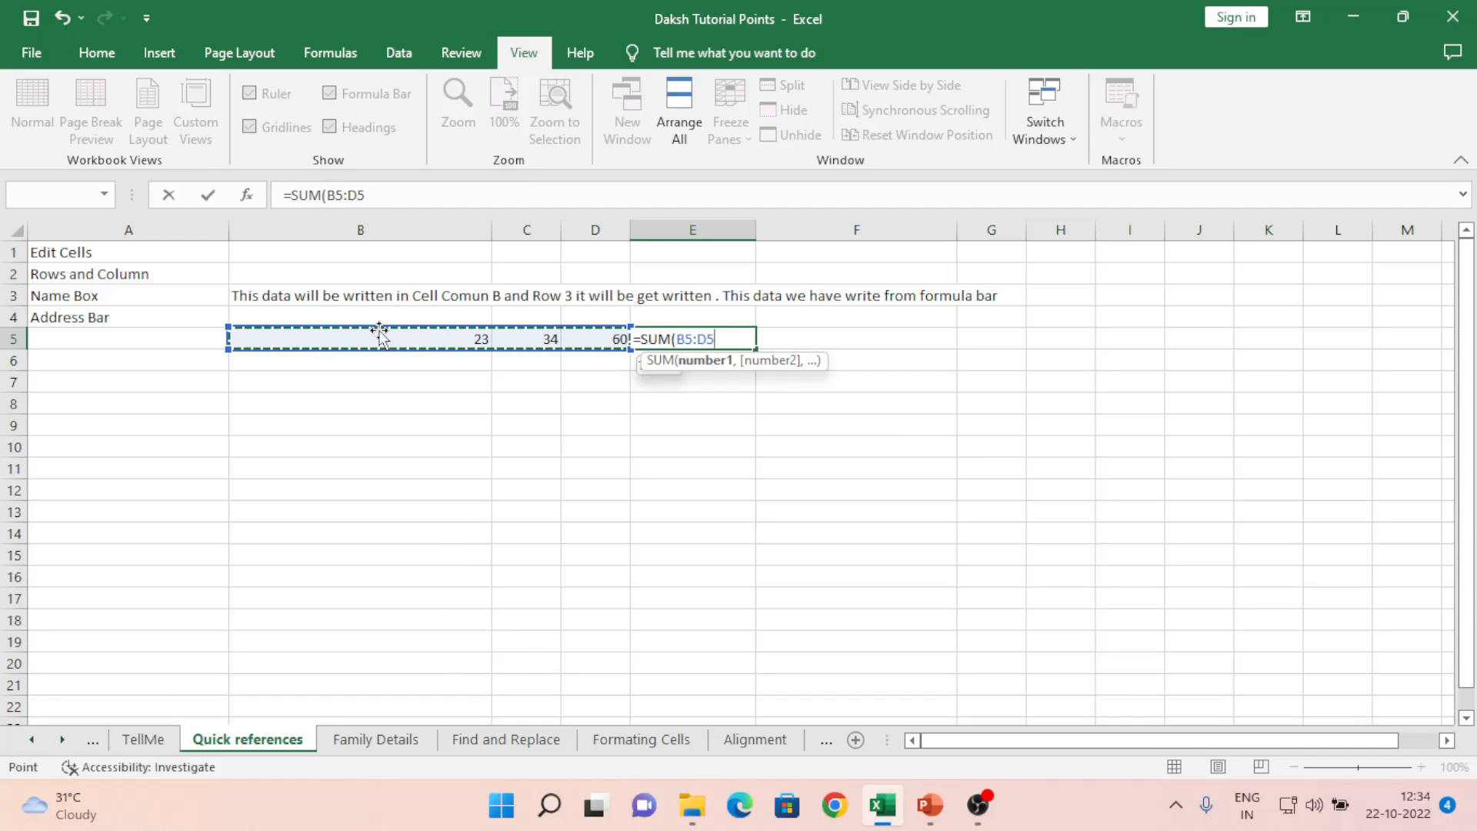
key("Return")
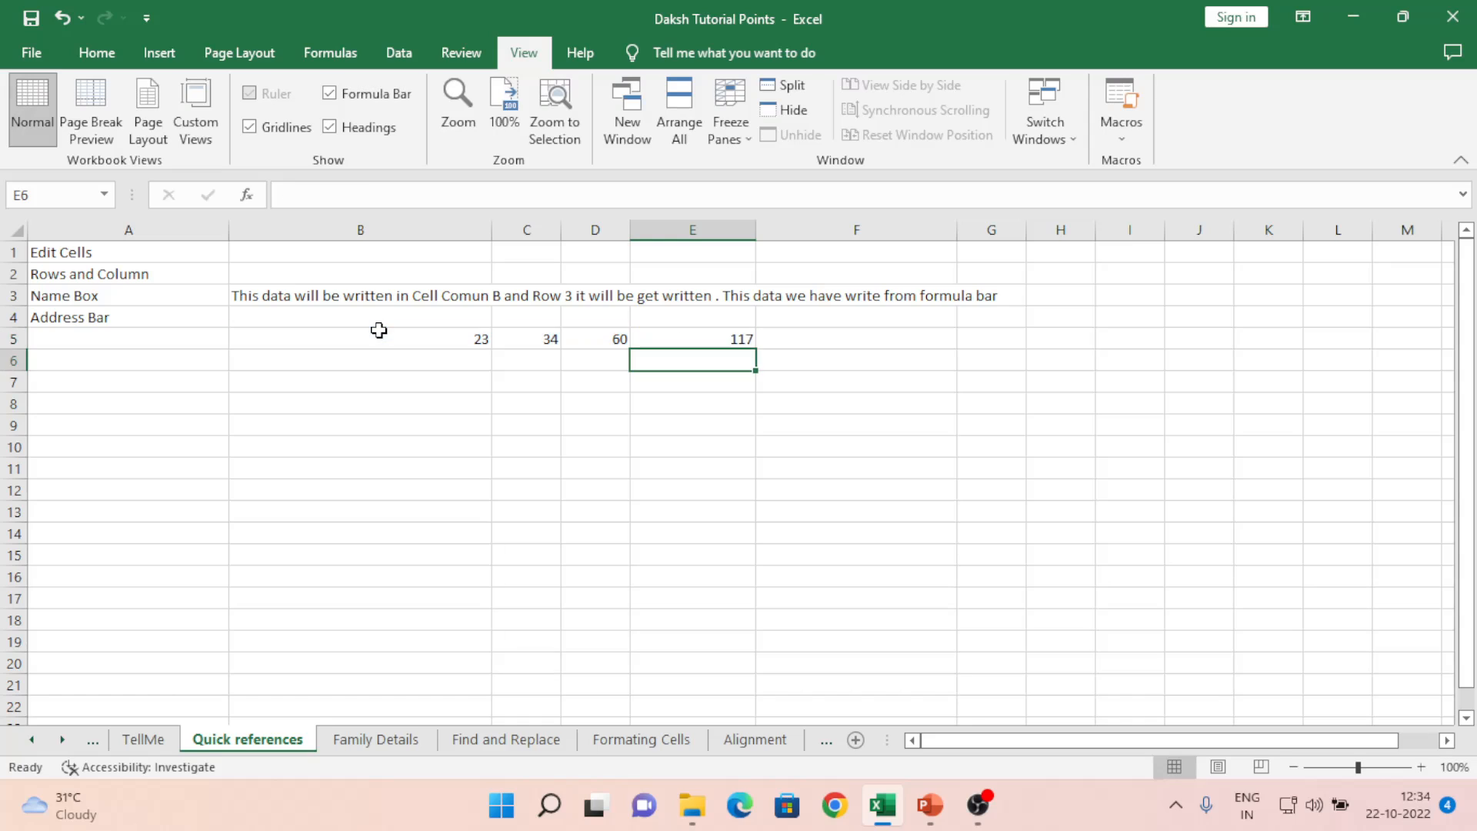
Inspect cell E5's SUM formula in the formula bar and inside the cell, leaving it unedited
key("Up")
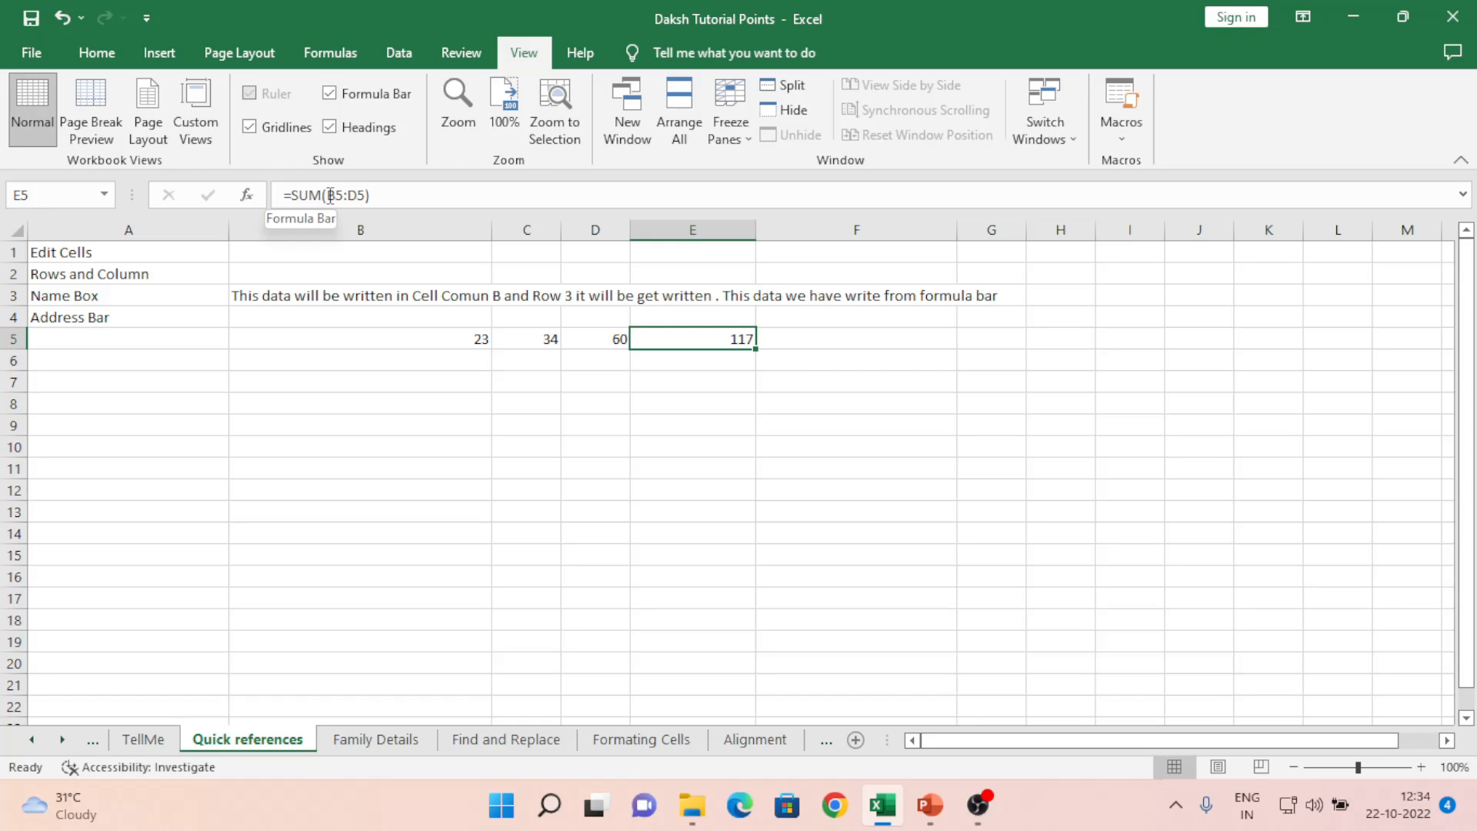
left_click(808, 391)
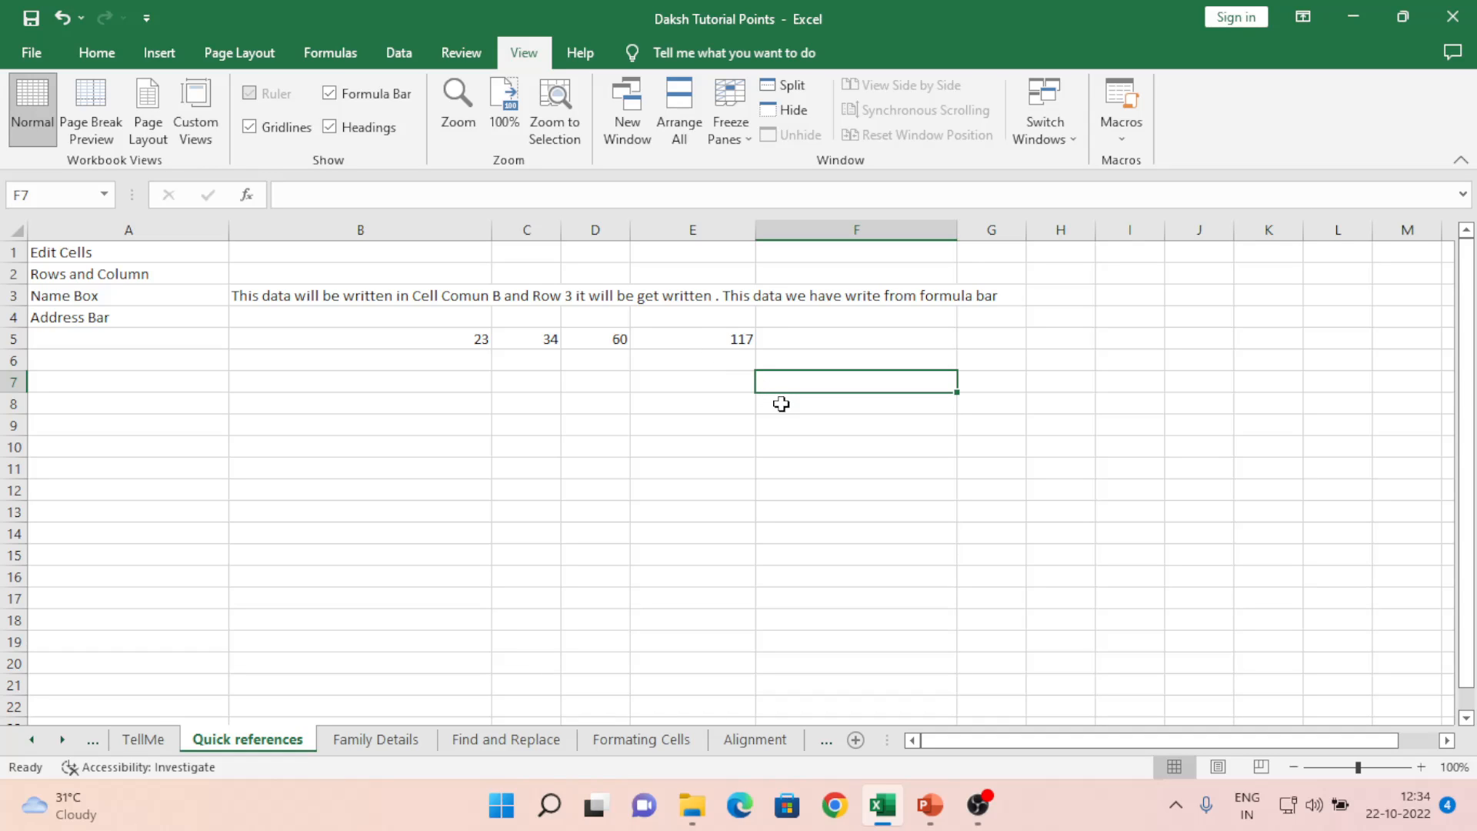
left_click(687, 346)
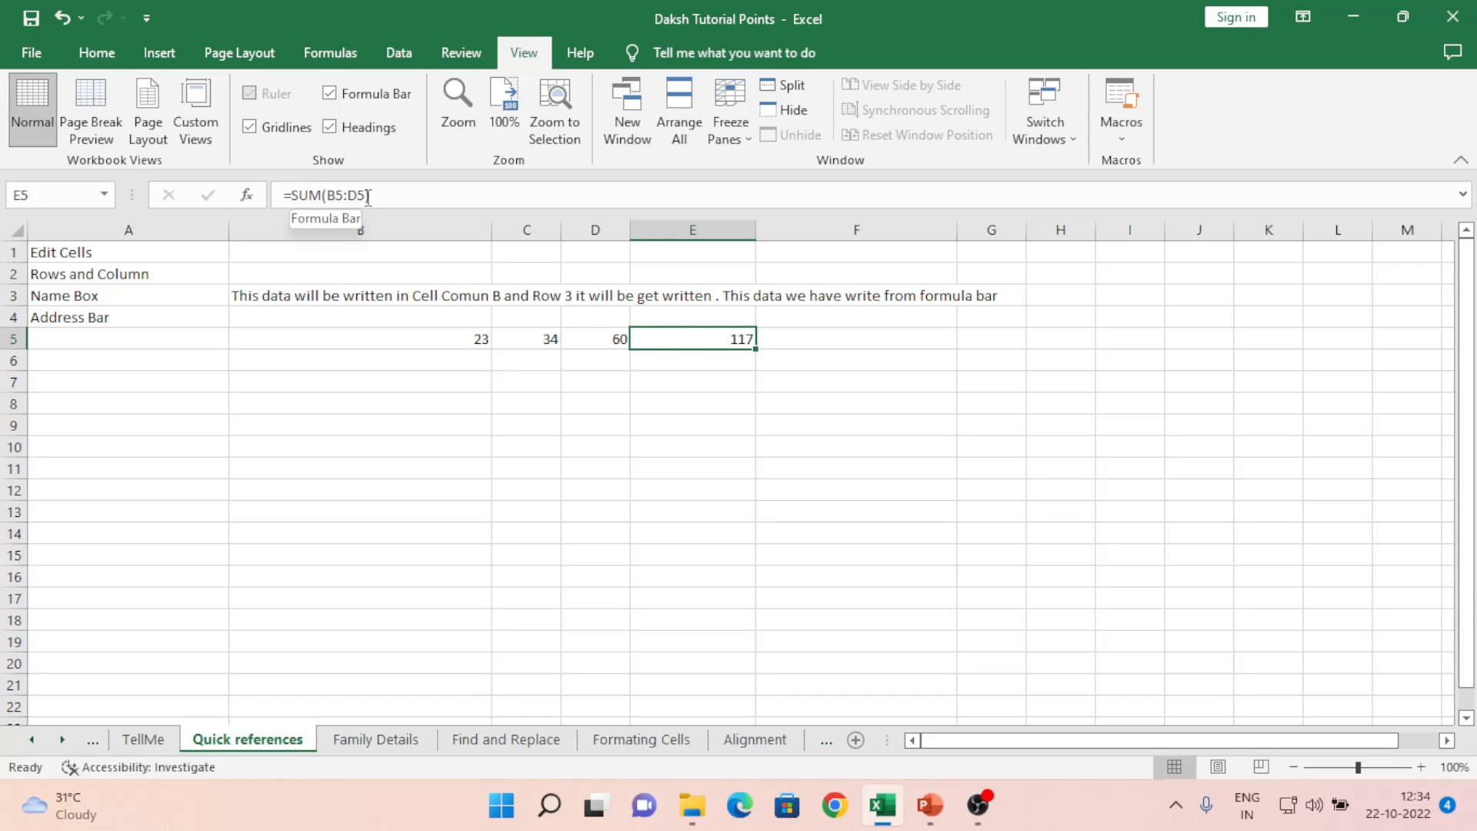
double_click(737, 338)
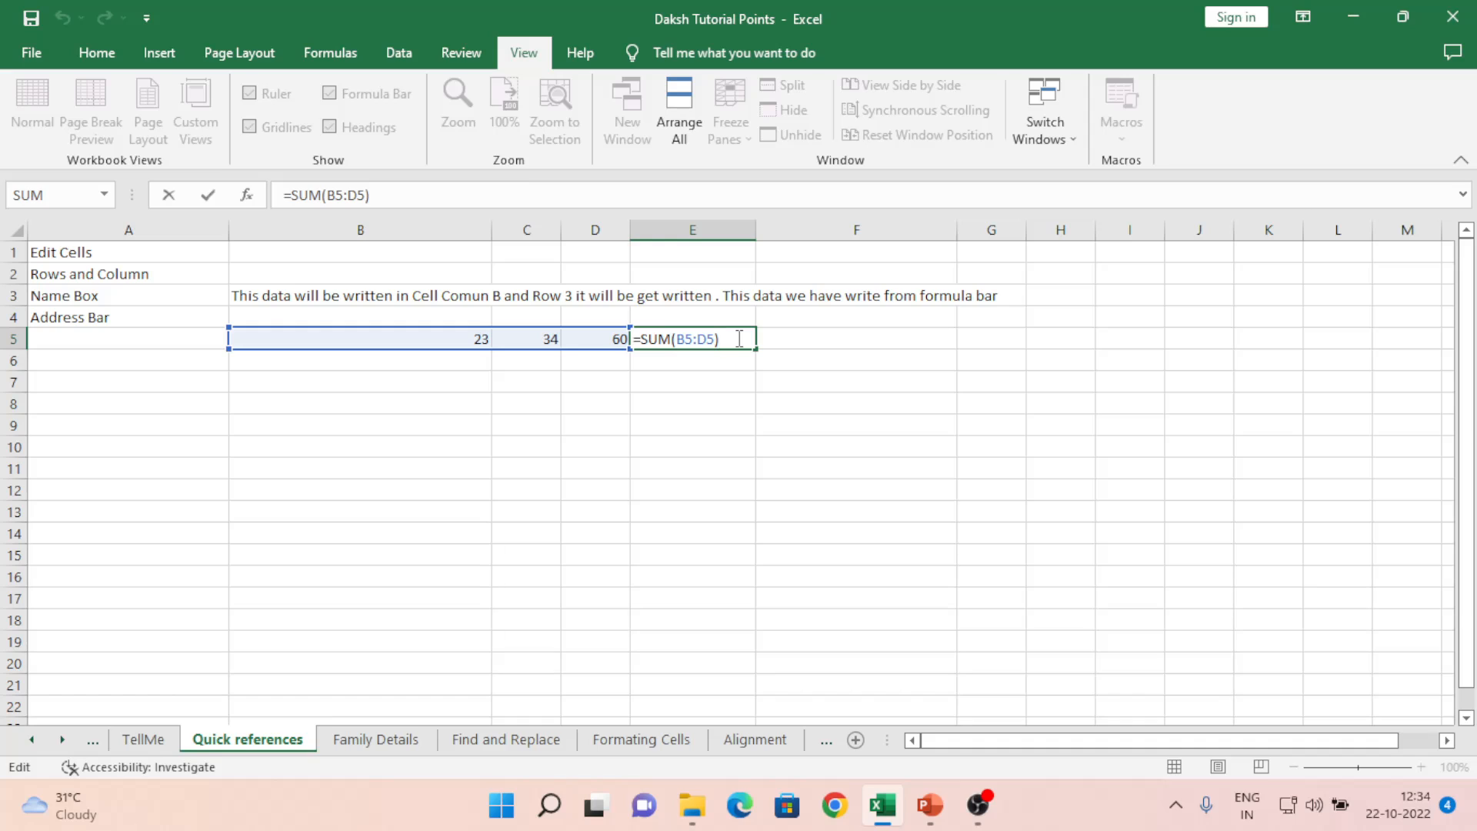
key("Escape")
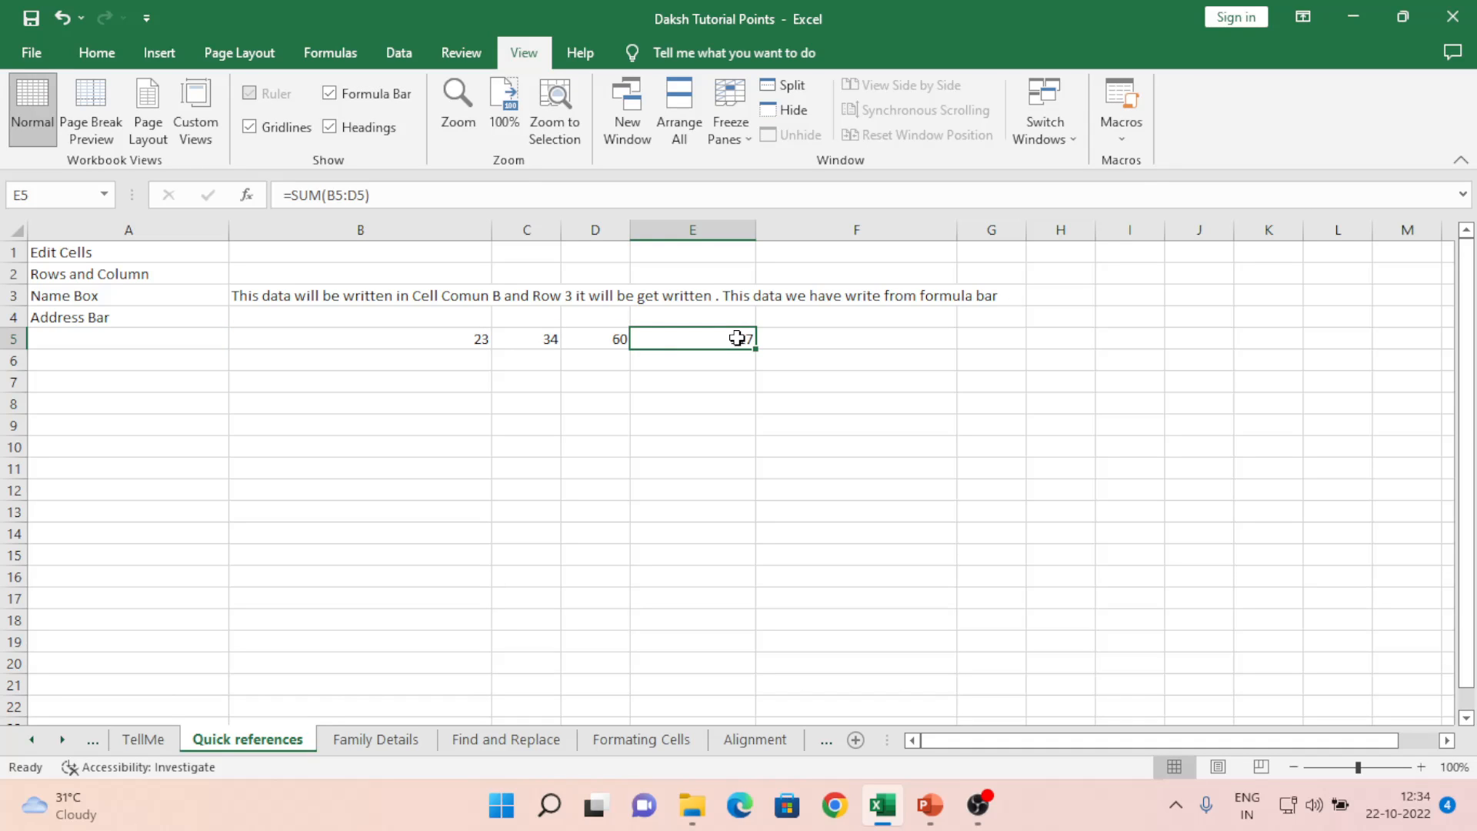
double_click(737, 339)
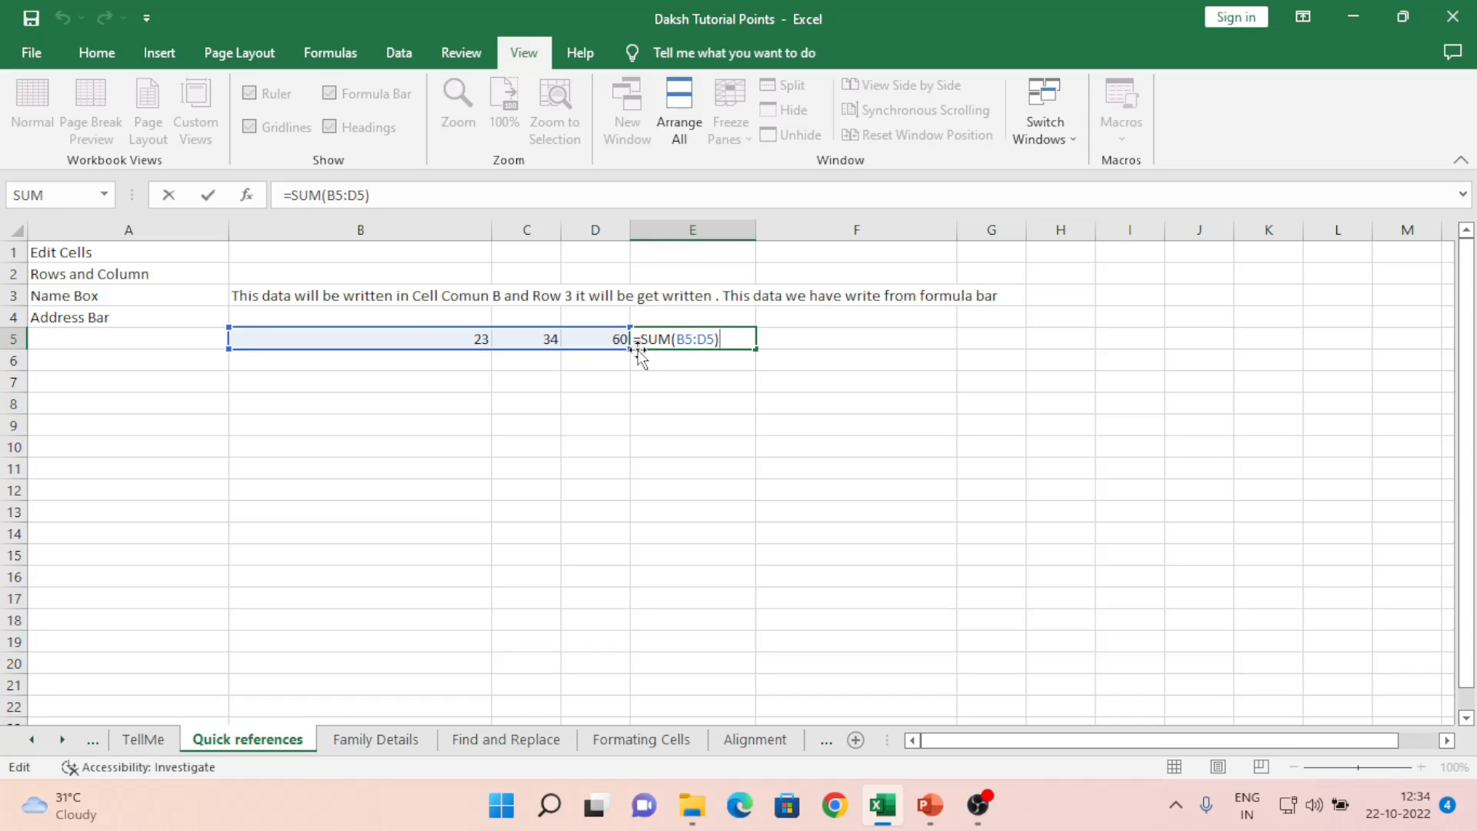
key("ctrl+Return")
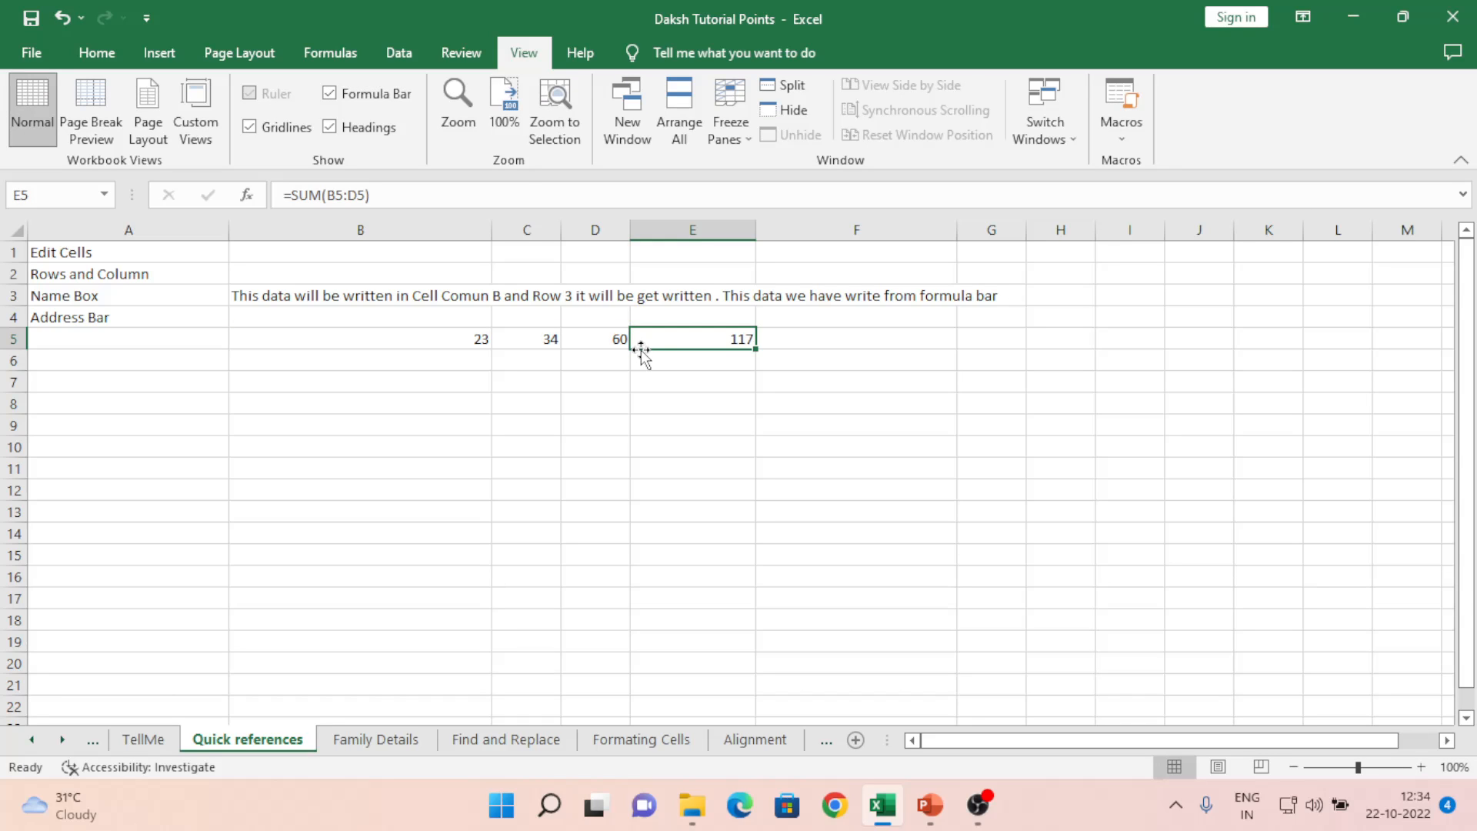
Fill the numbers from B5:D5 down into cells B6:D6
key("Return")
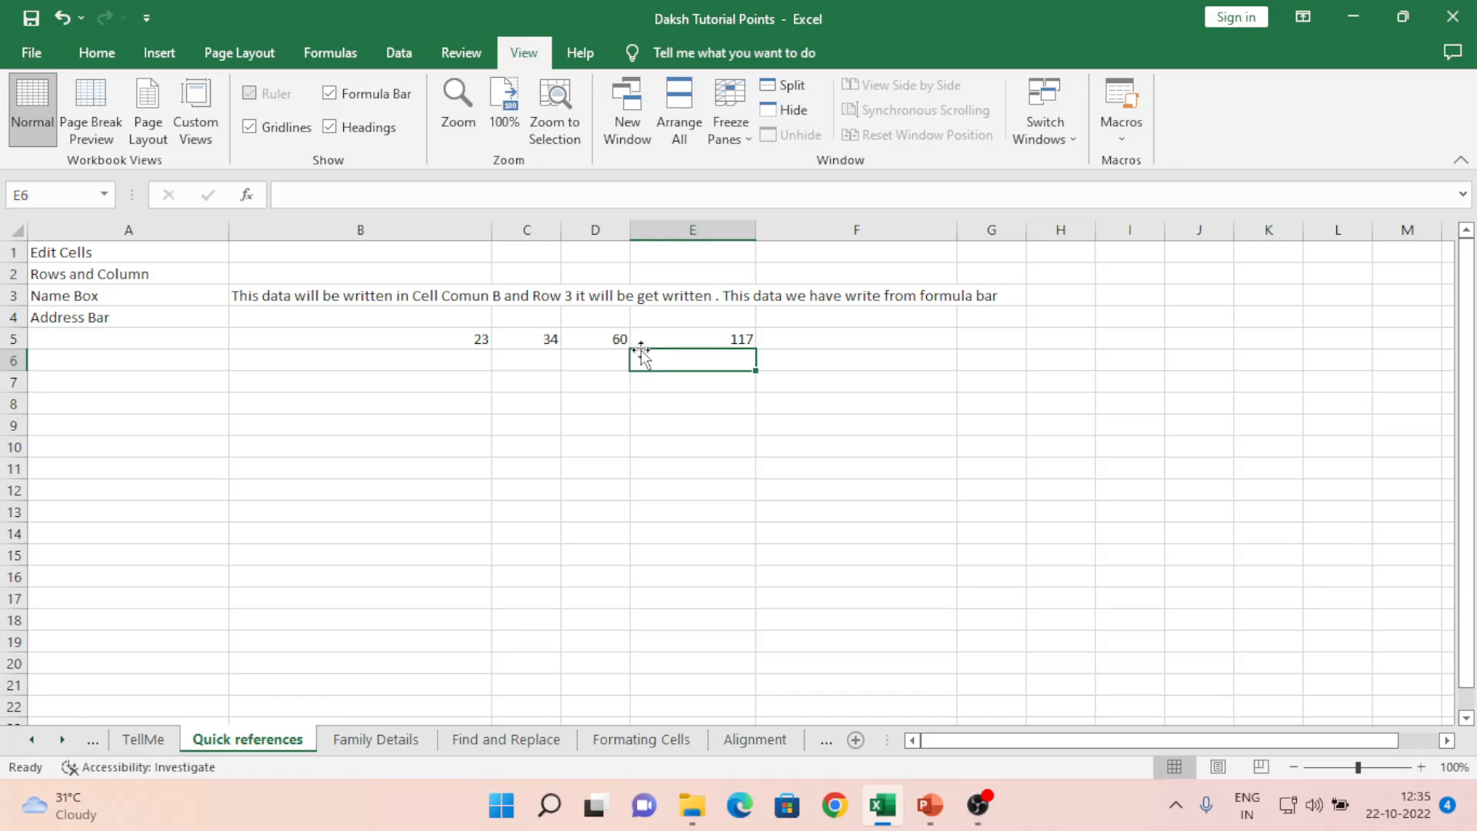
key("Left")
key("Left")
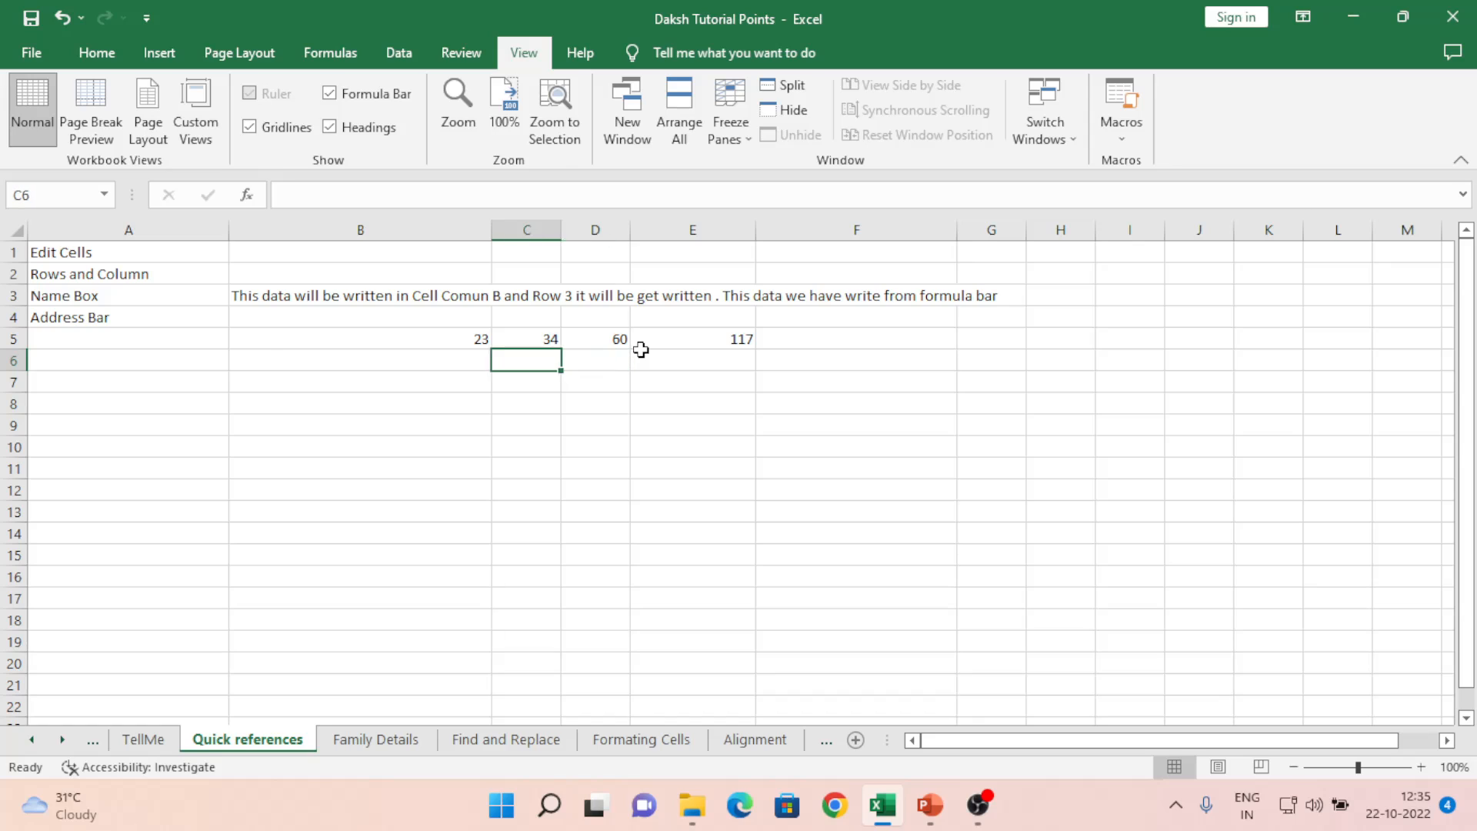
key("Left")
key("shift+Right")
key("shift+Right")
key("ctrl+d")
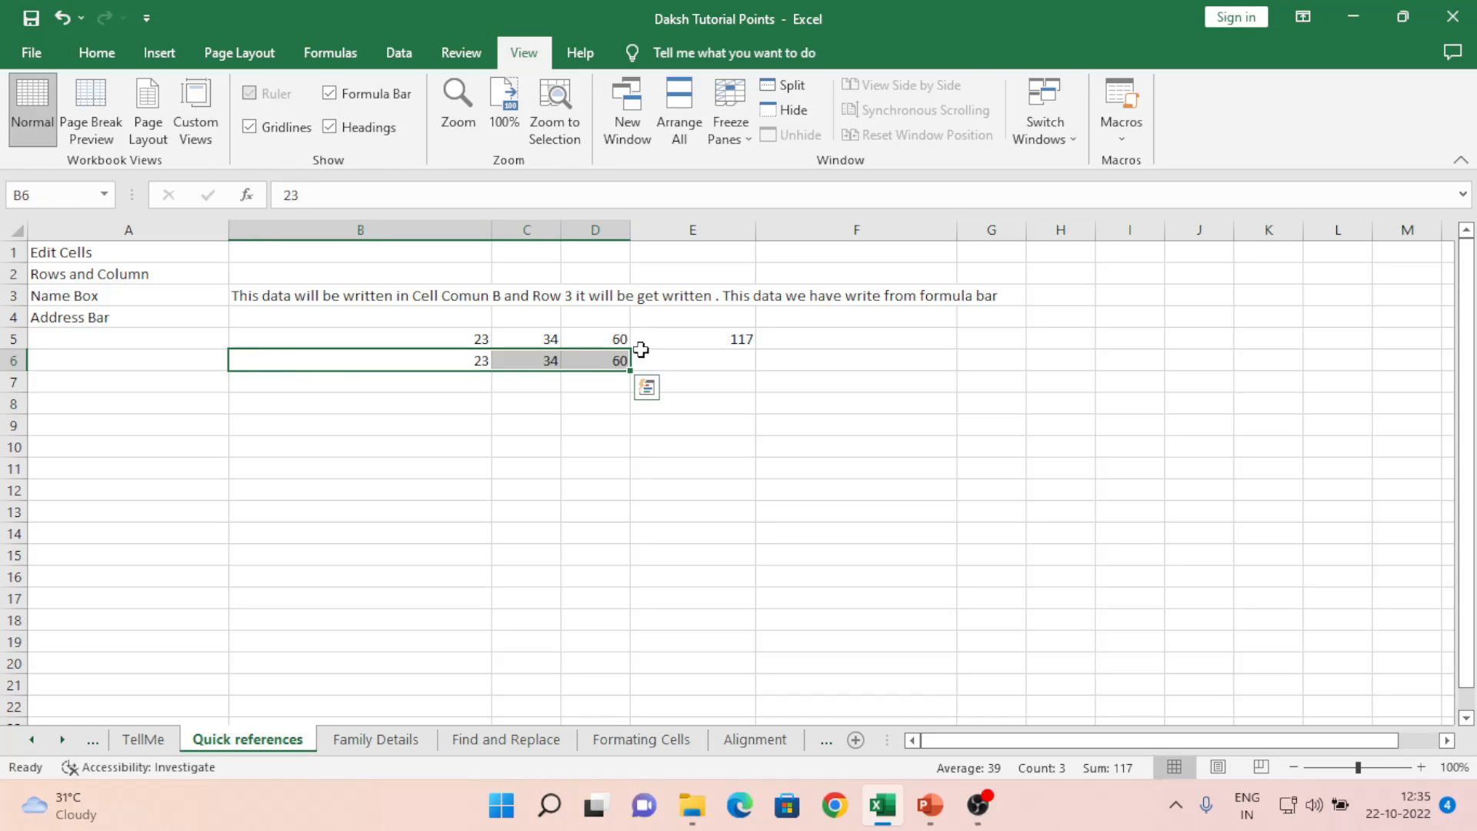
Enter the formula +SUM(B6:D6) in cell E6, starting with a plus sign, and reselect the cell
key("Right")
key("Right")
key("Right")
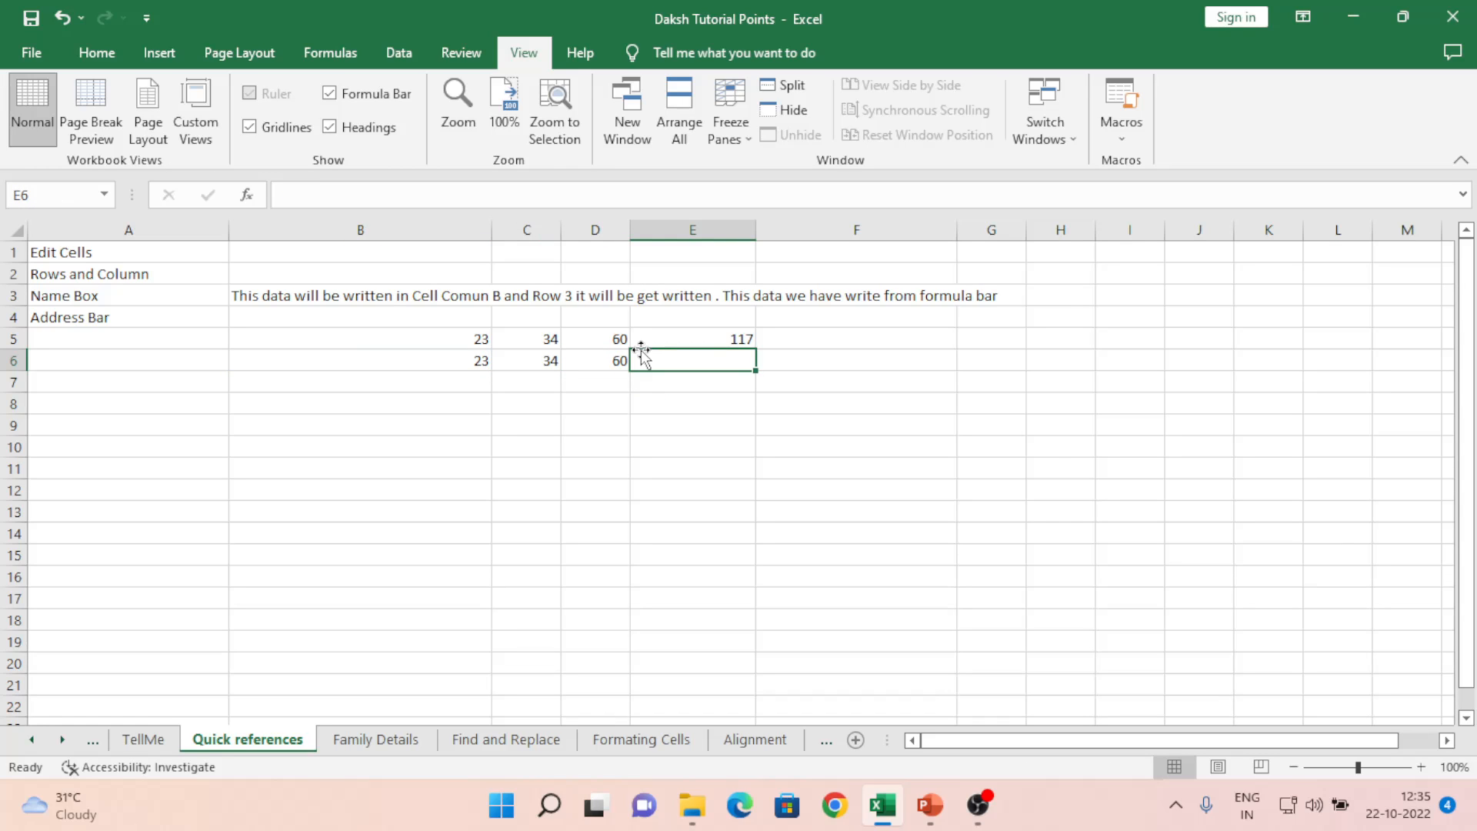
type("+")
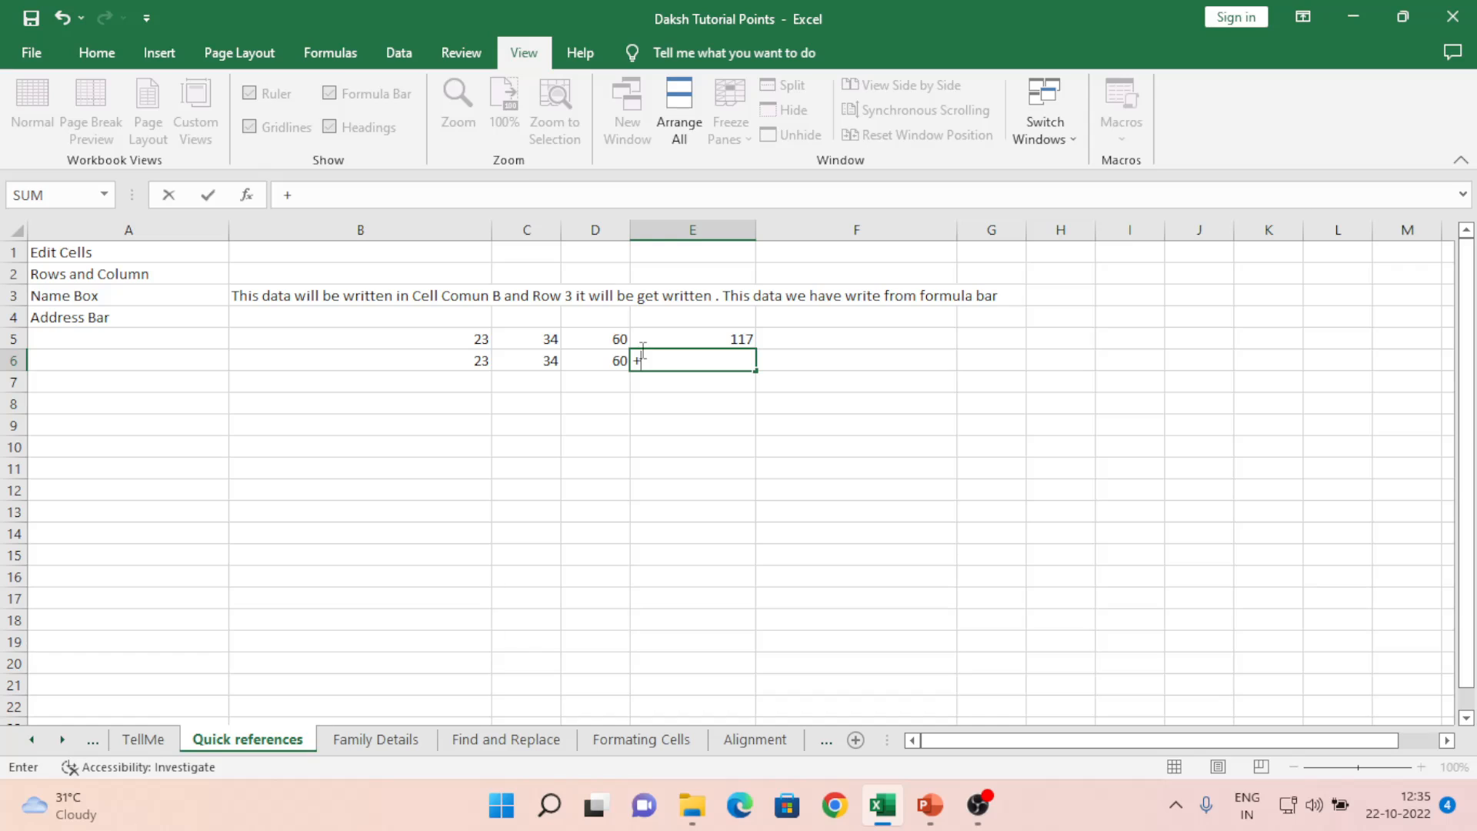
type("SUM(")
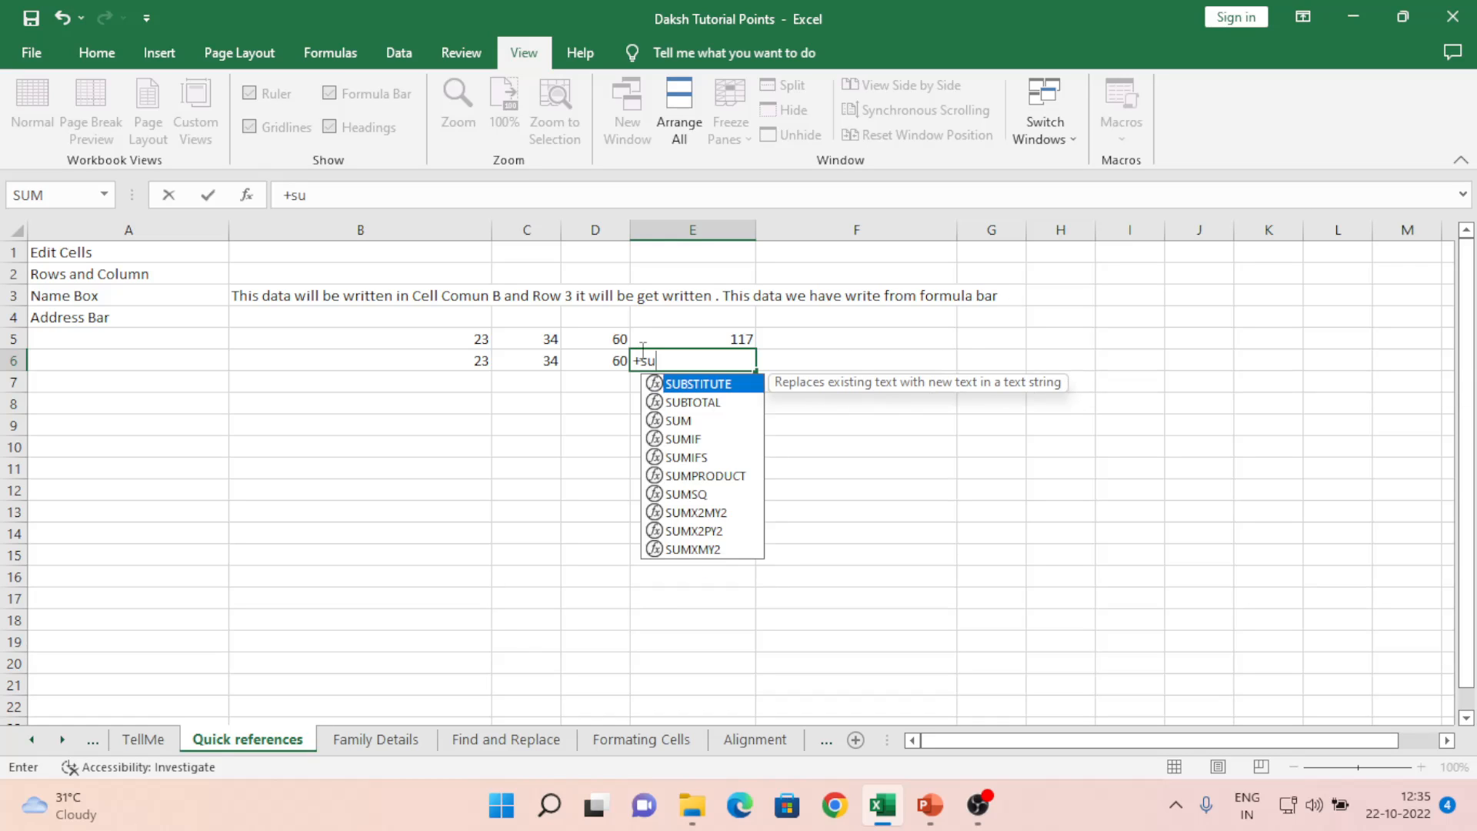
key("Left")
key("Left")
key("Left")
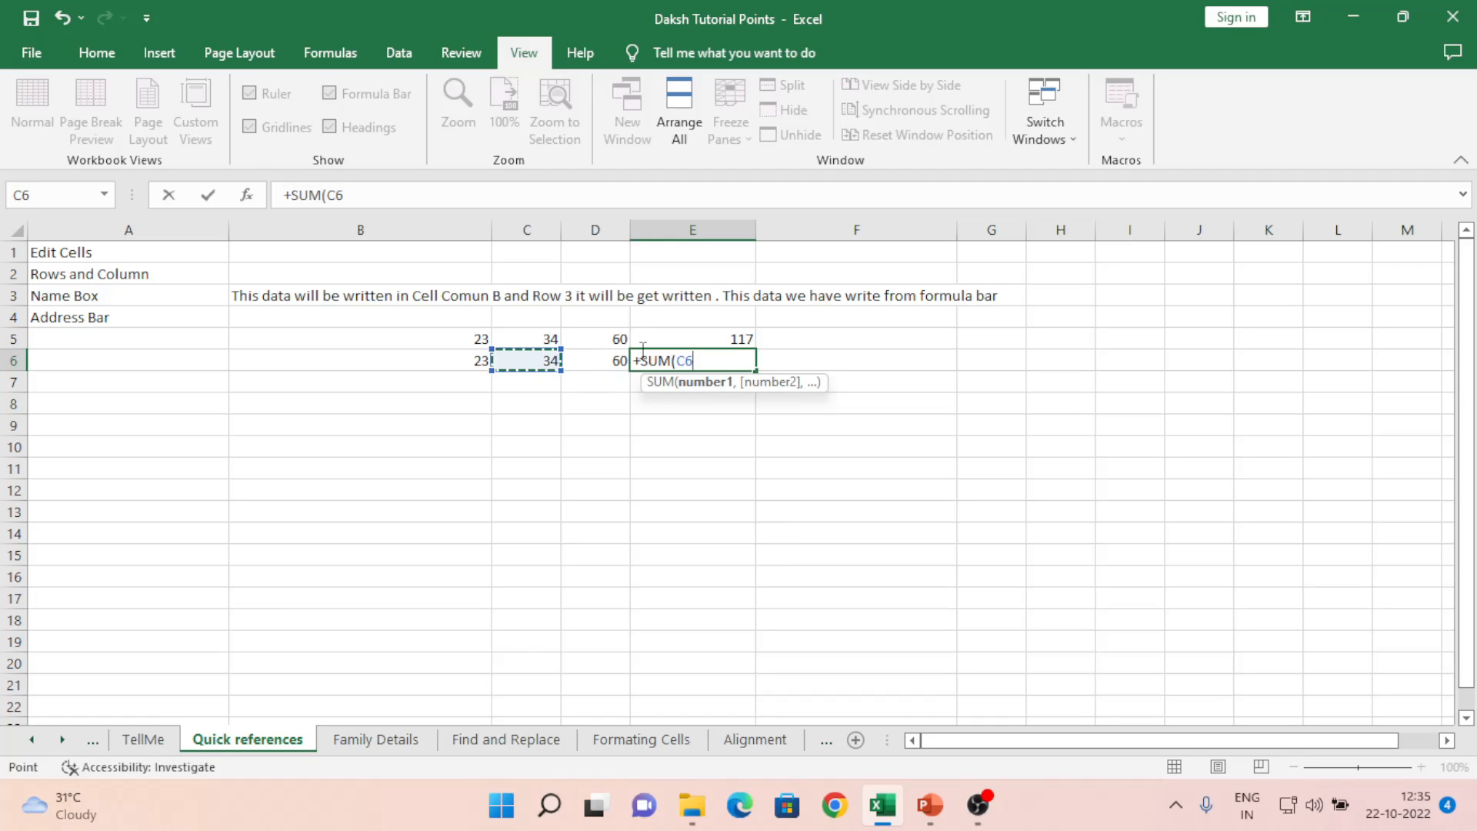
key("shift+Right")
key("shift+Right")
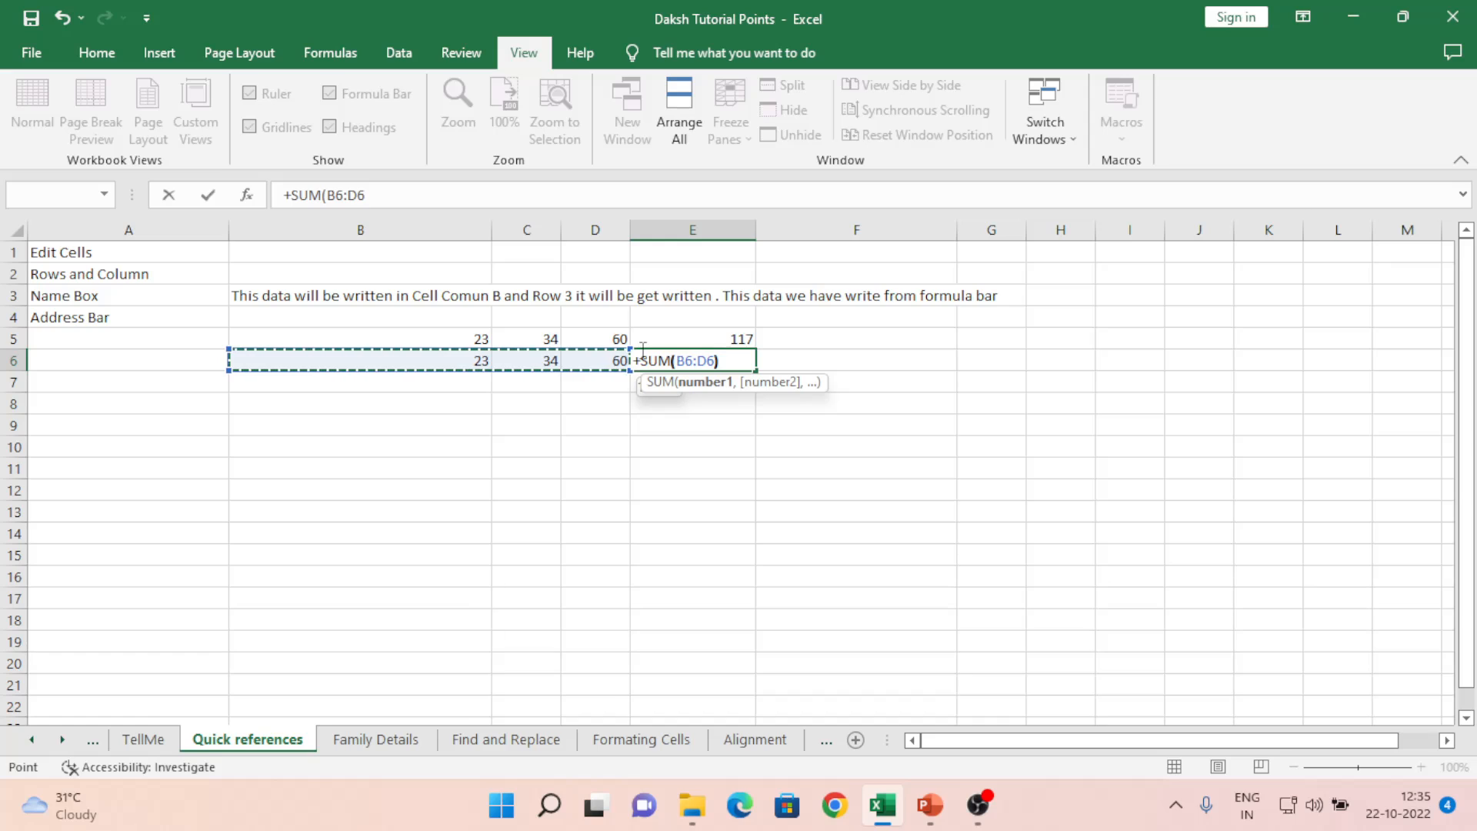
type(")")
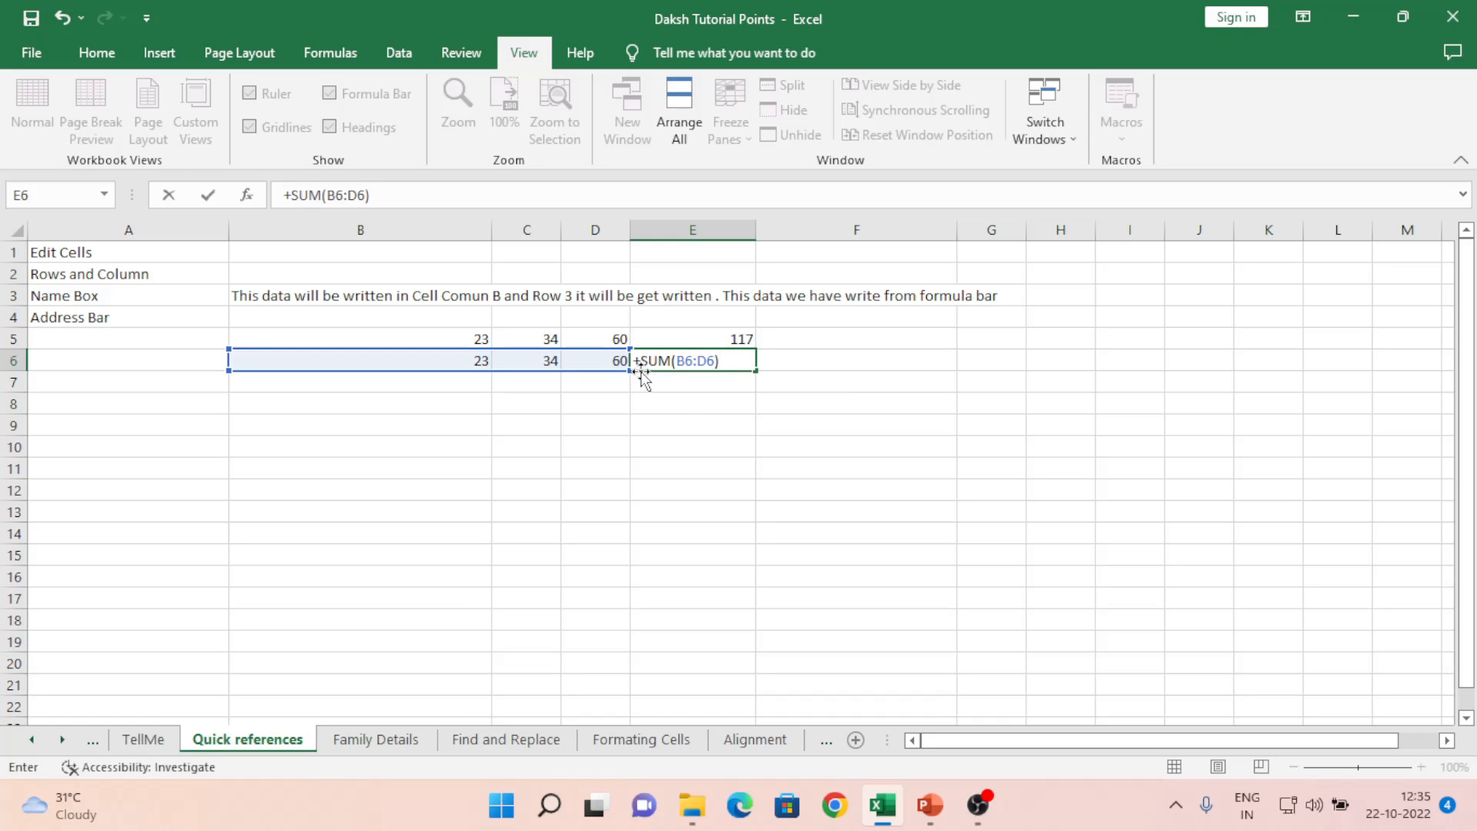
key("Return")
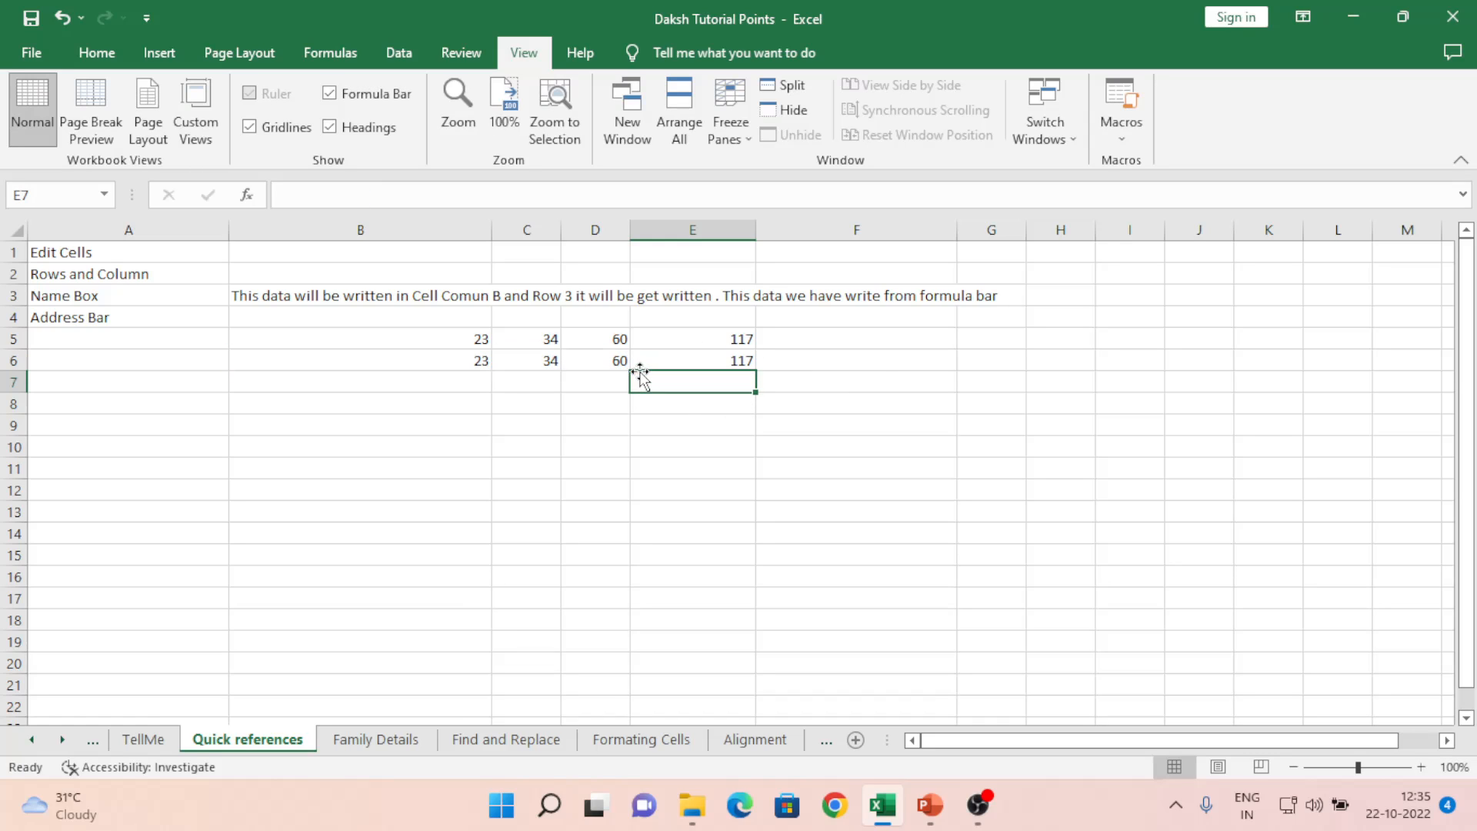
key("Up")
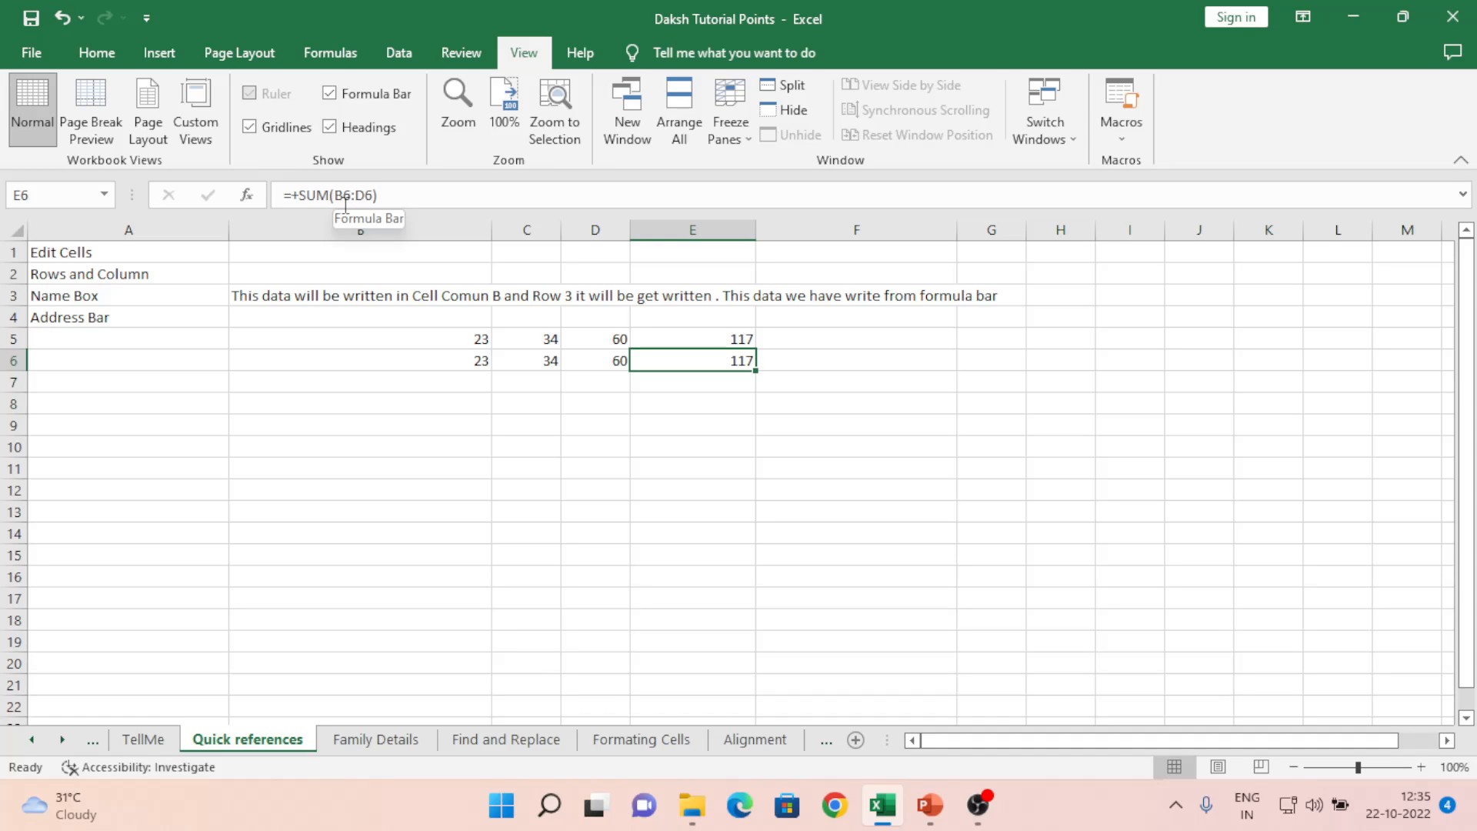
Replace the plus sign in cell E6's formula with a minus so it reads =-SUM(B6:D6), and reselect the cell
key("XF86AudioLowerVolume")
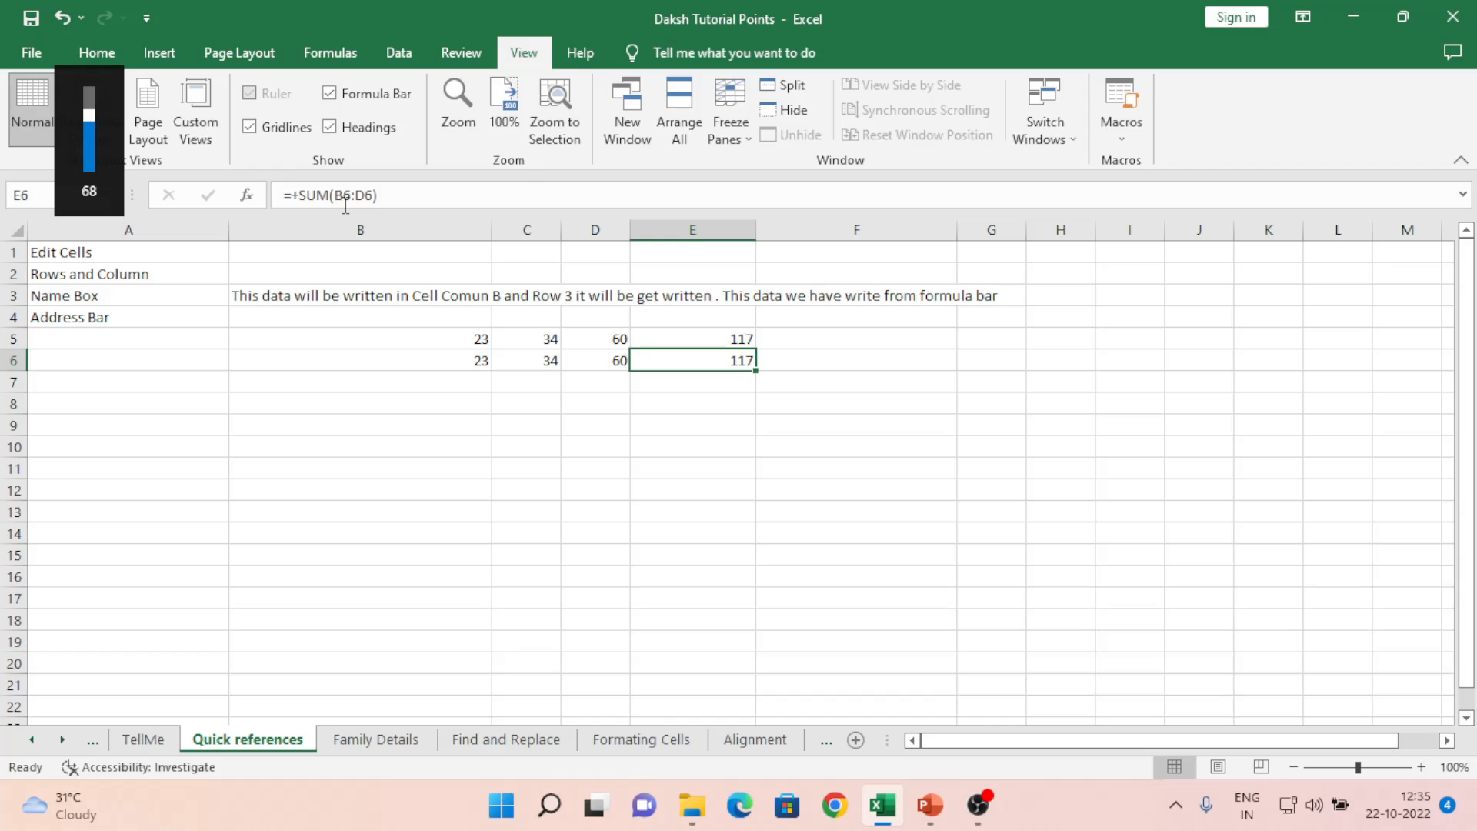
key("F2")
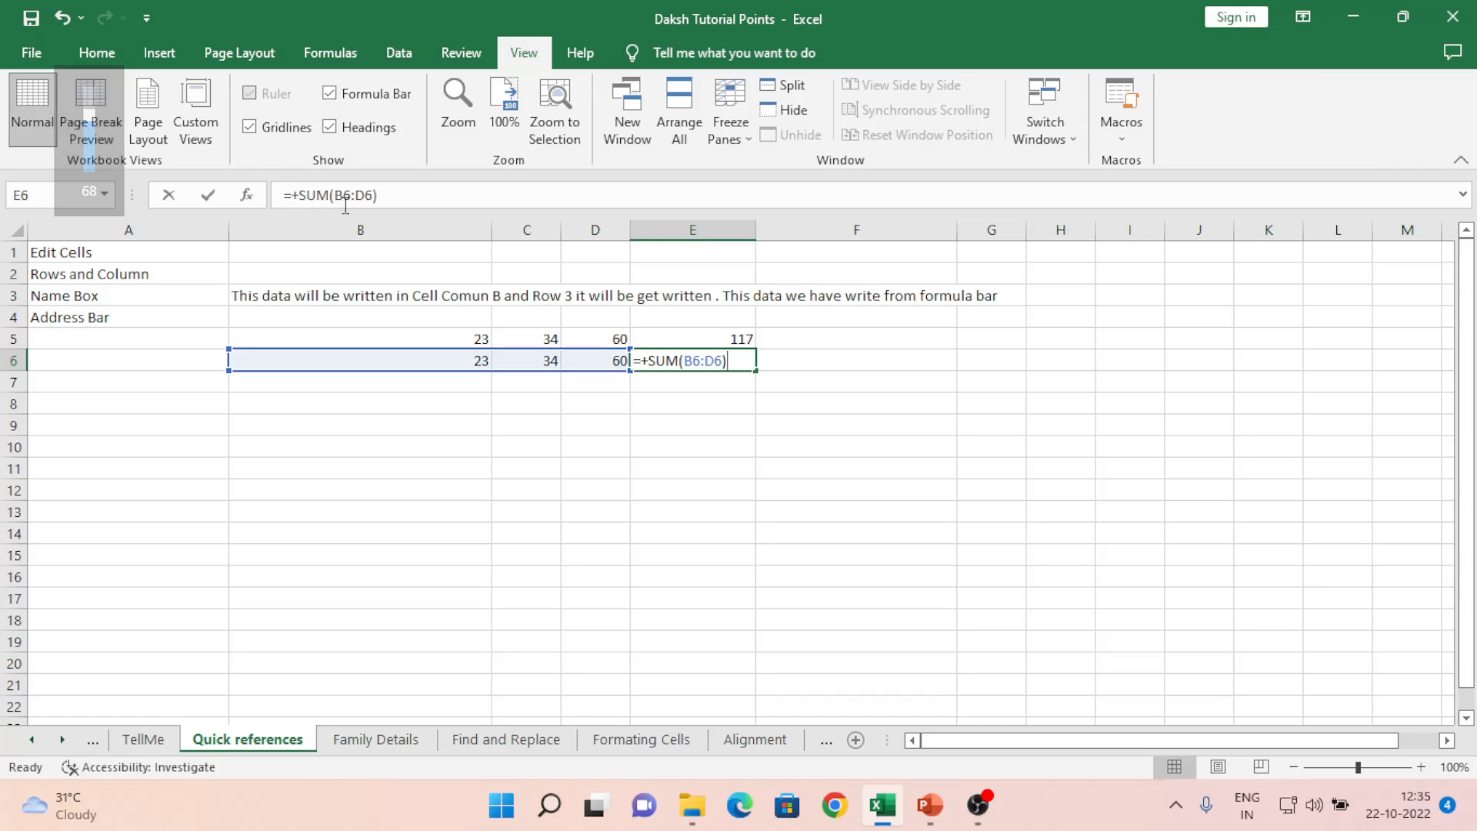
key("Left")
key("Left")
key("Left")
key("Left")
key("Left")
key("Left")
key("Left")
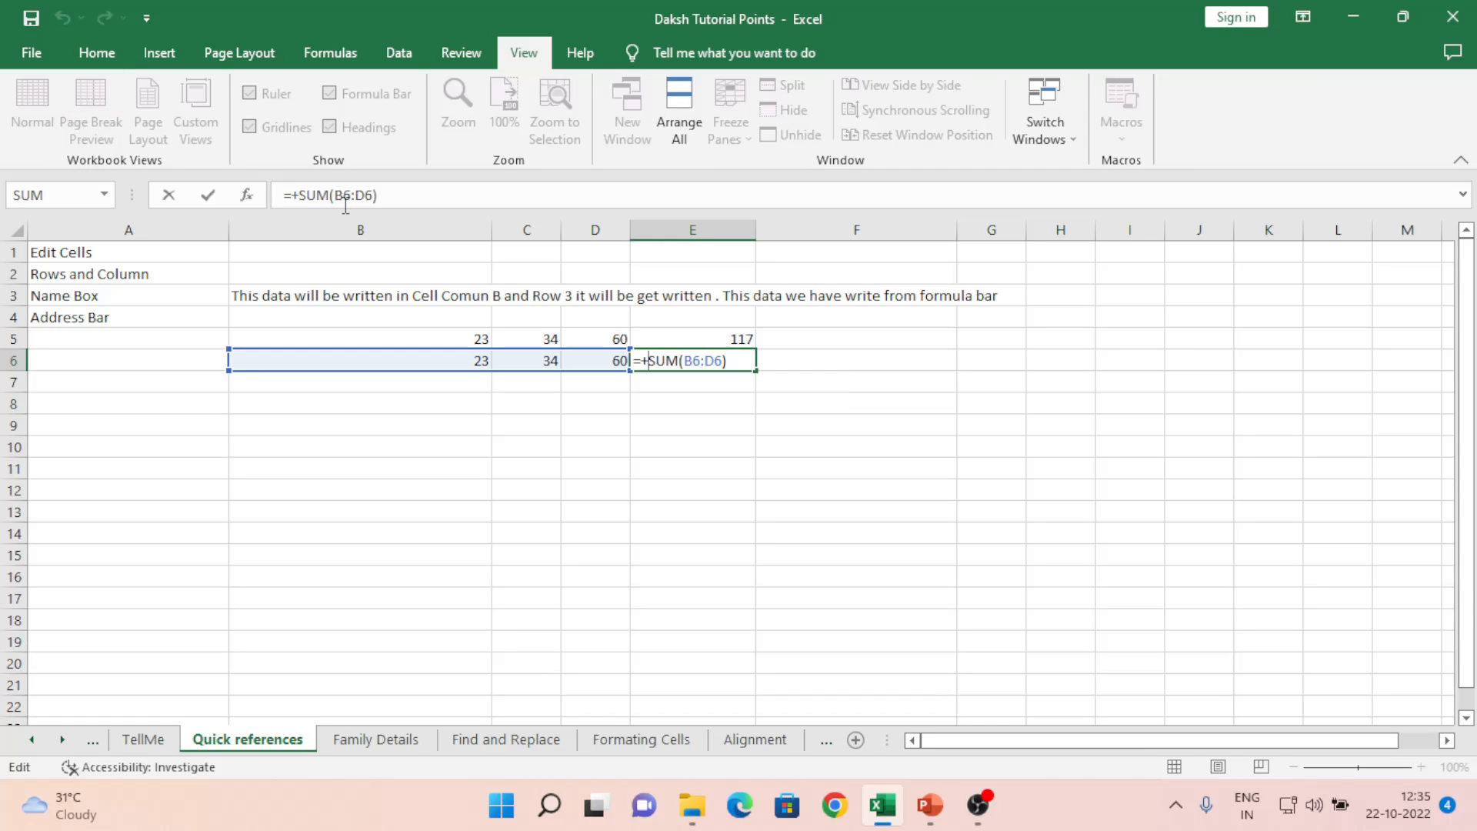
key("BackSpace")
type("-")
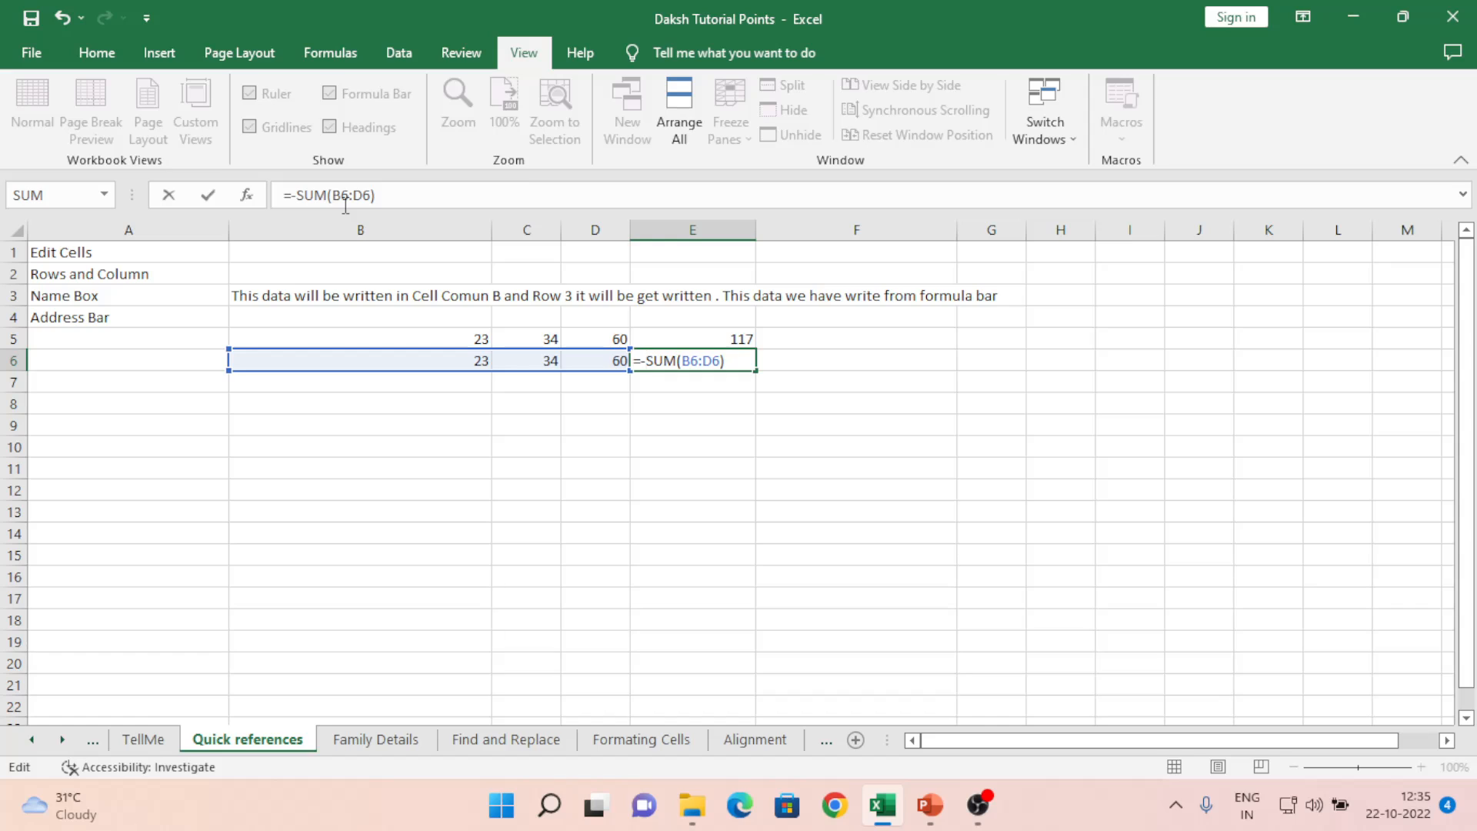
key("Return")
key("Up")
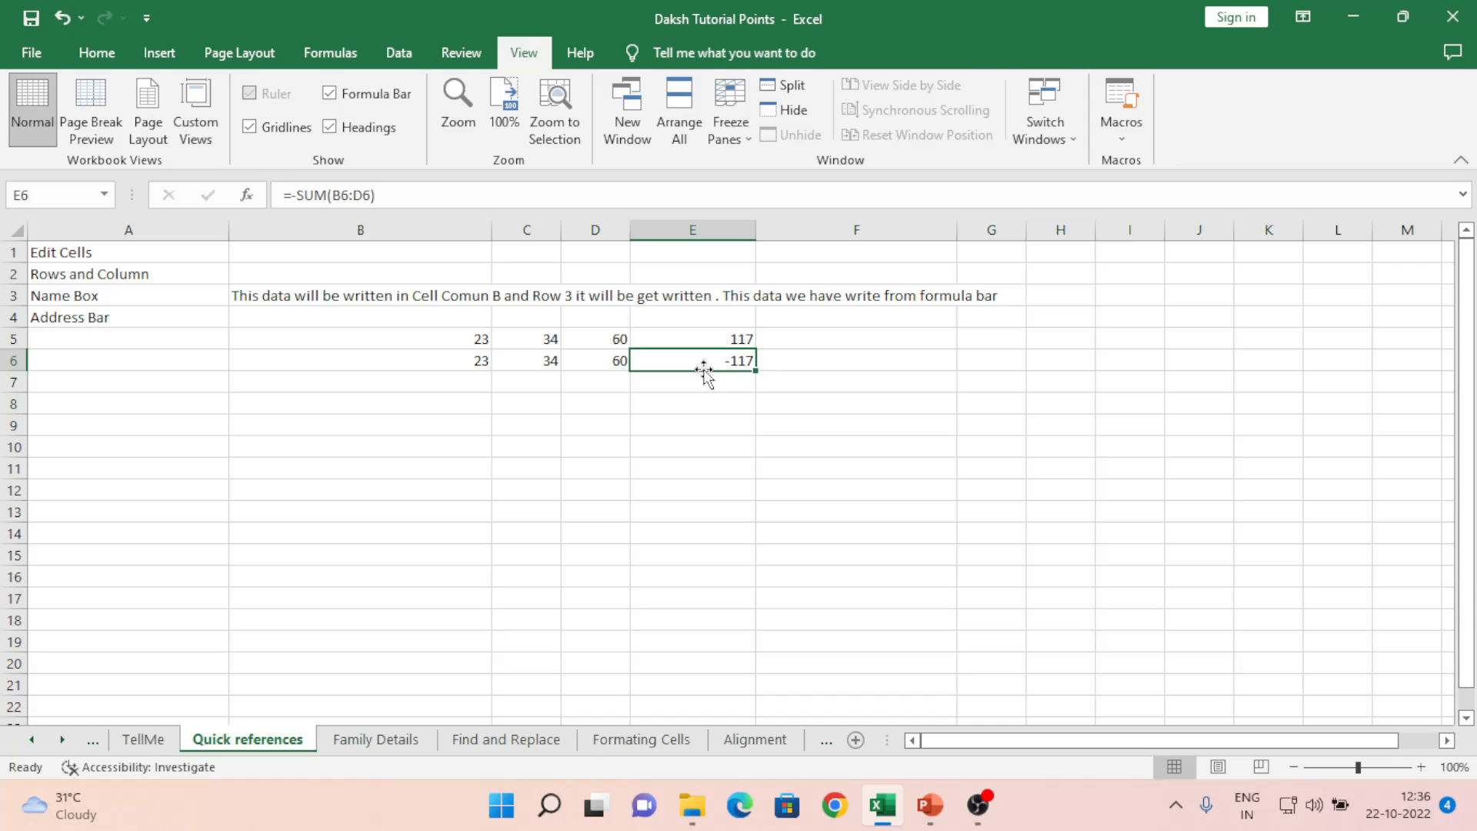
Remove the sign before SUM in cell E6 through the formula bar so the formula reads =SUM(B6:D6)
left_click(437, 197)
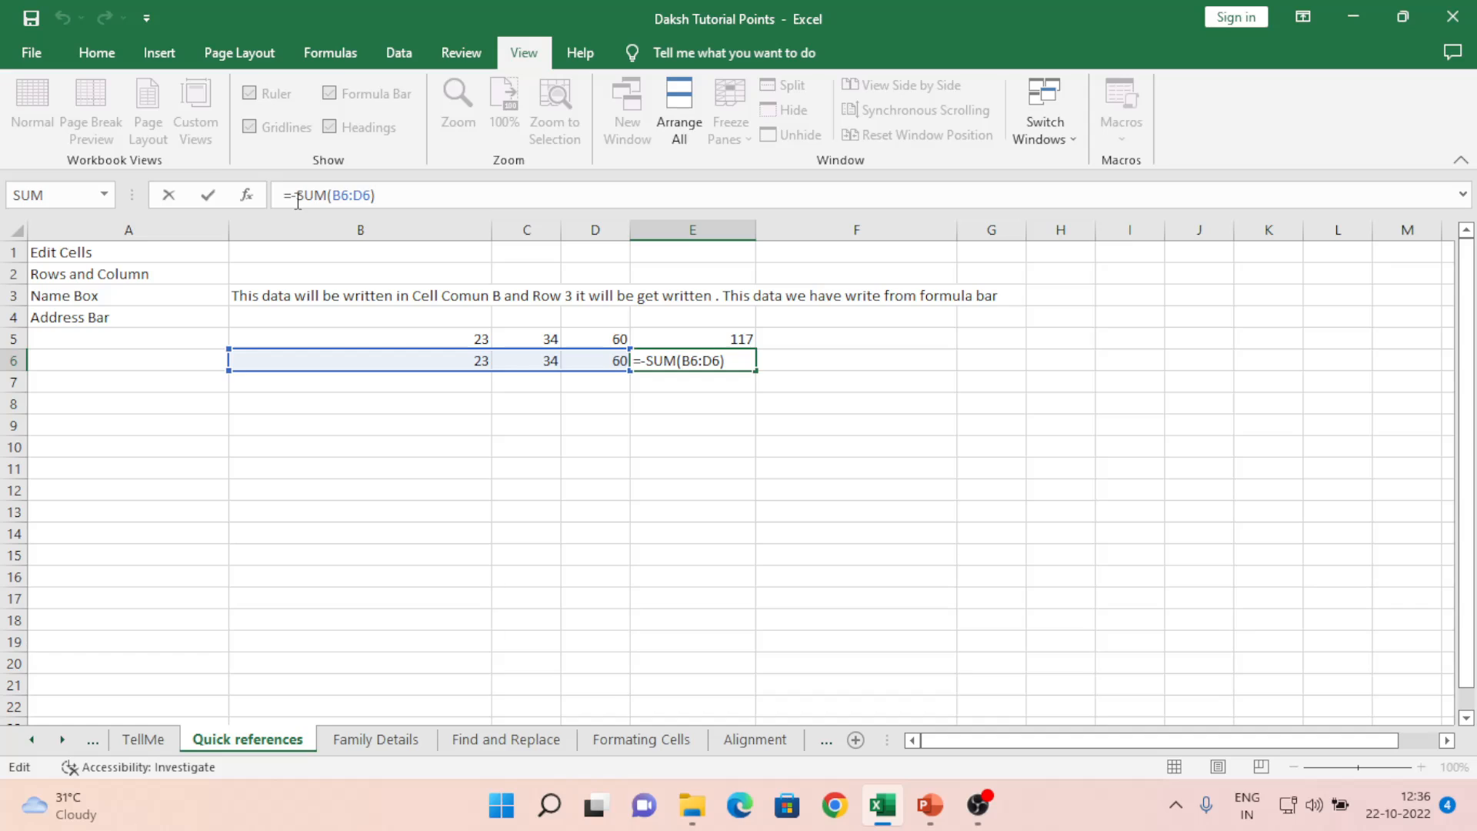
key("BackSpace")
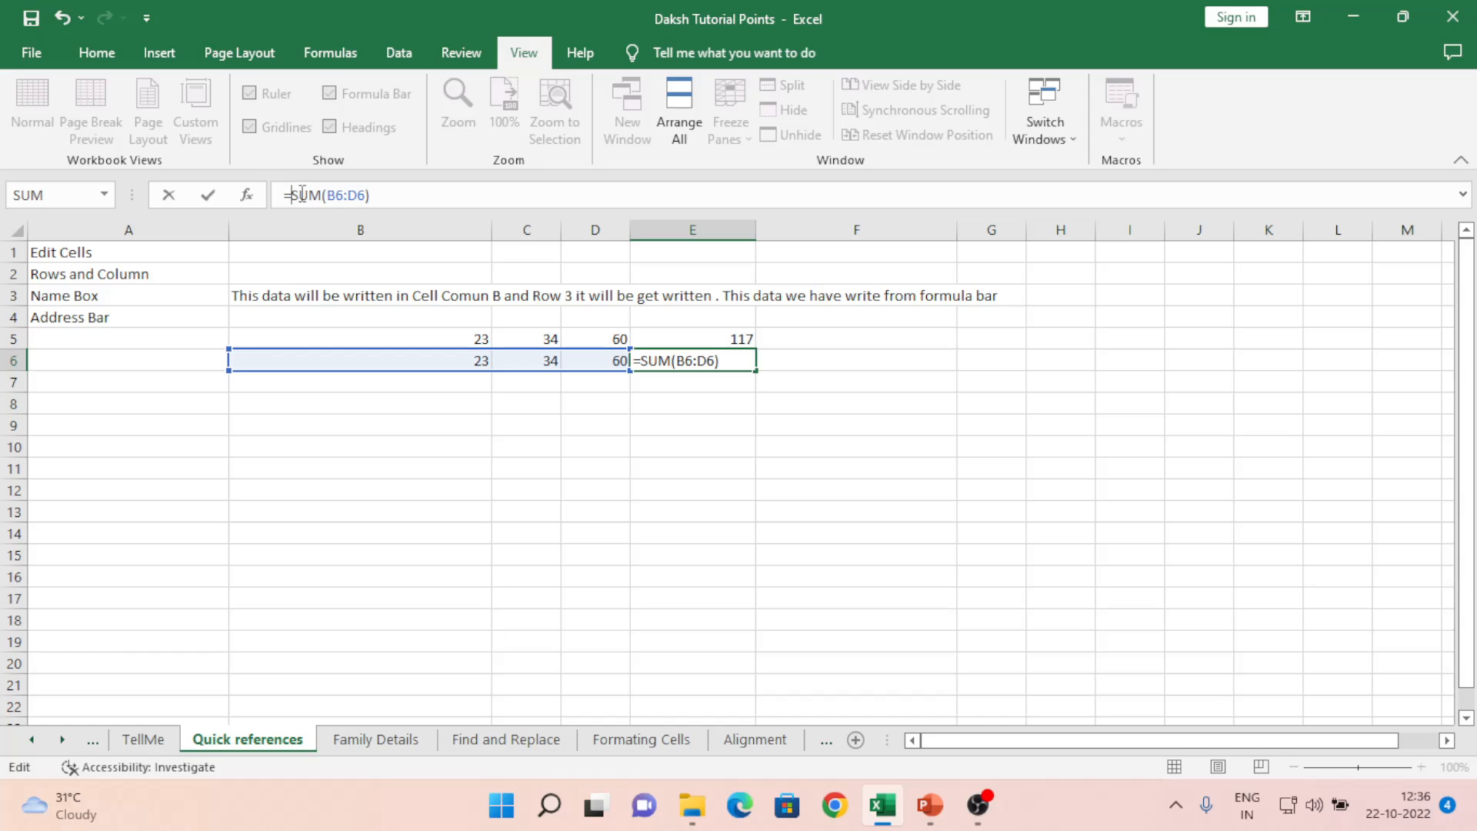
key("Return")
key("Up")
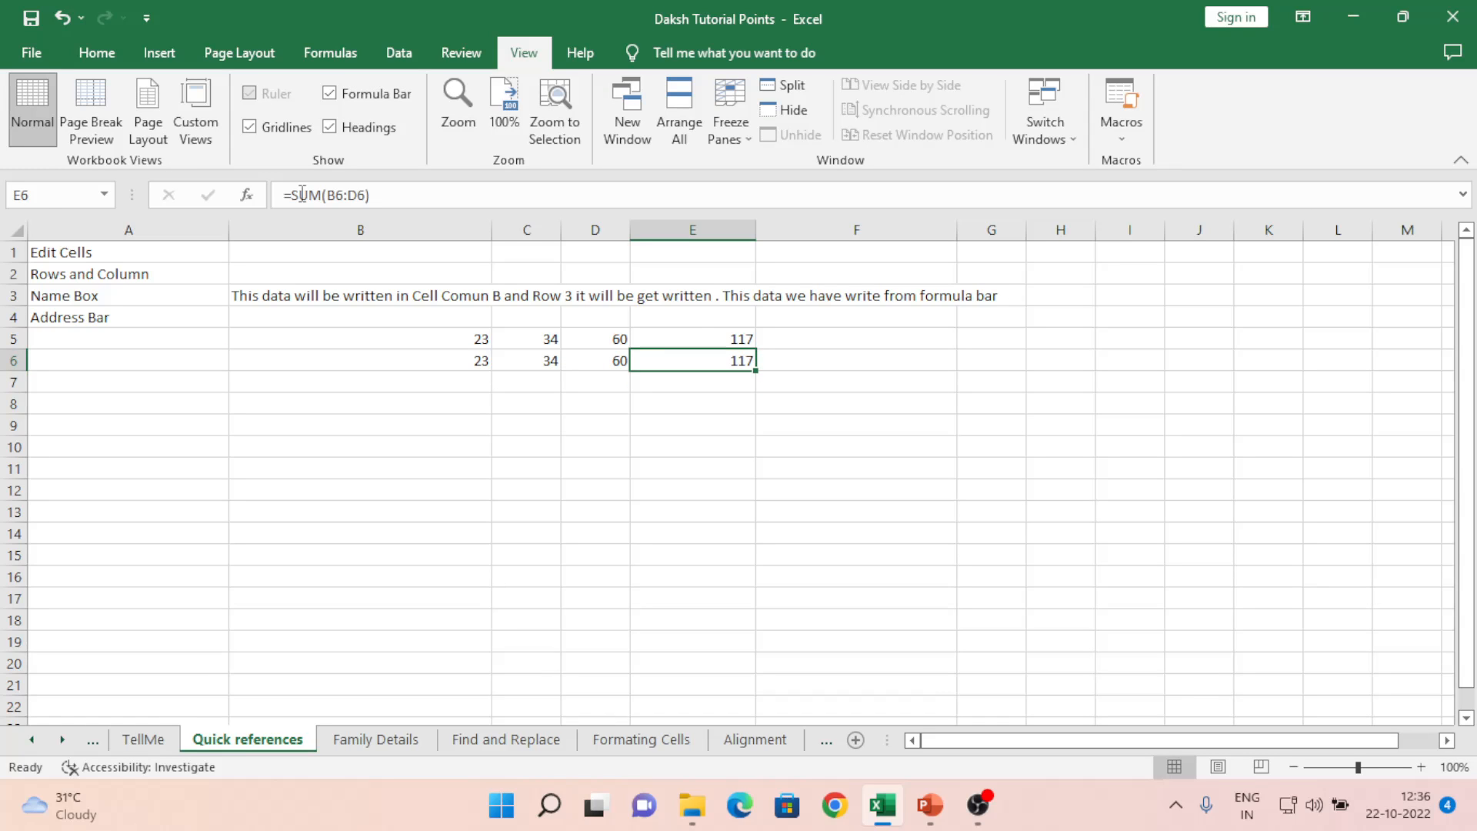
Change the summed range in cell E6 through the formula bar so the formula reads =SUM(A6:D66), and reselect the cell
left_click(337, 194)
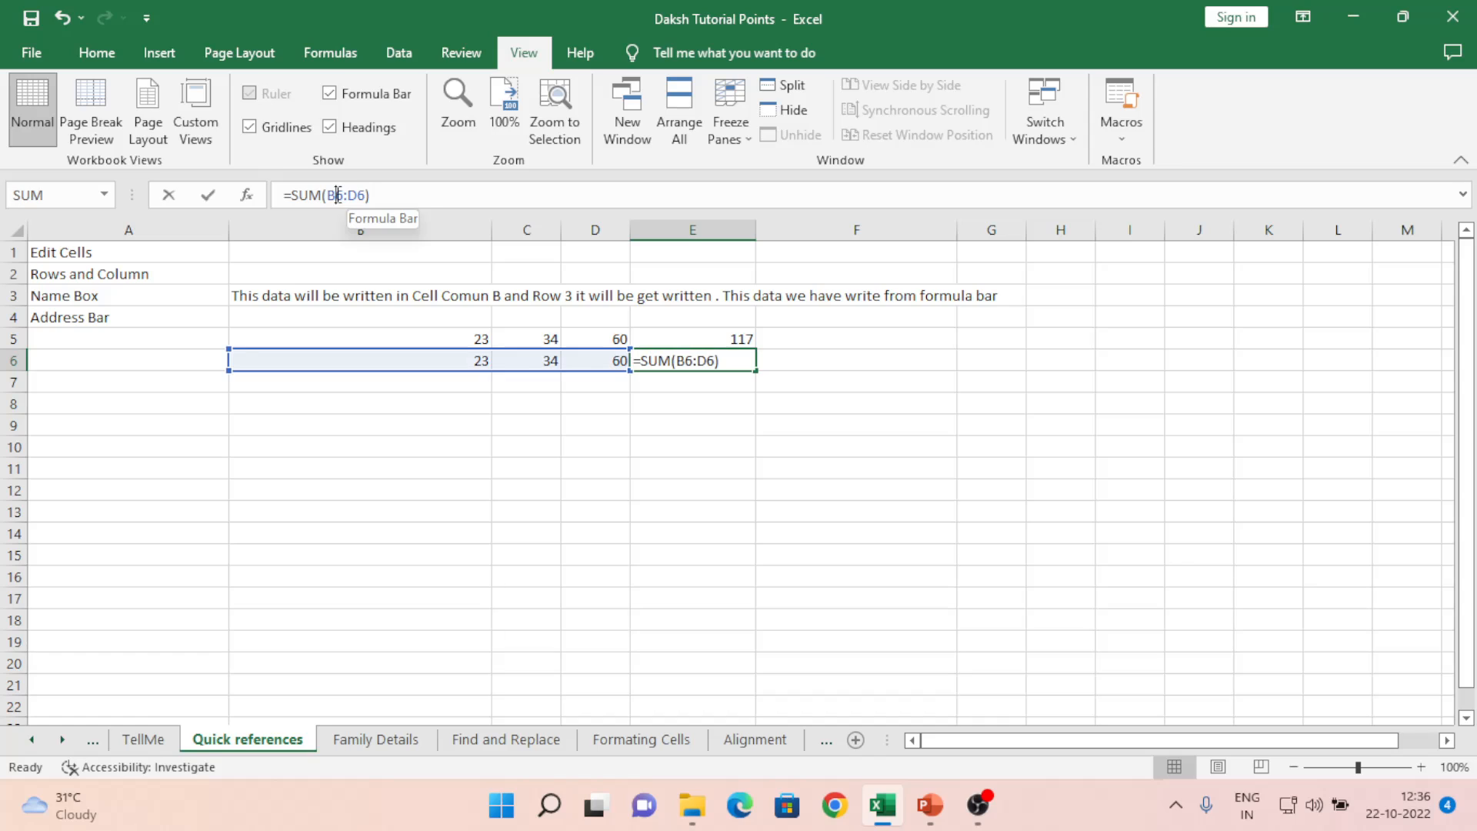
key("BackSpace")
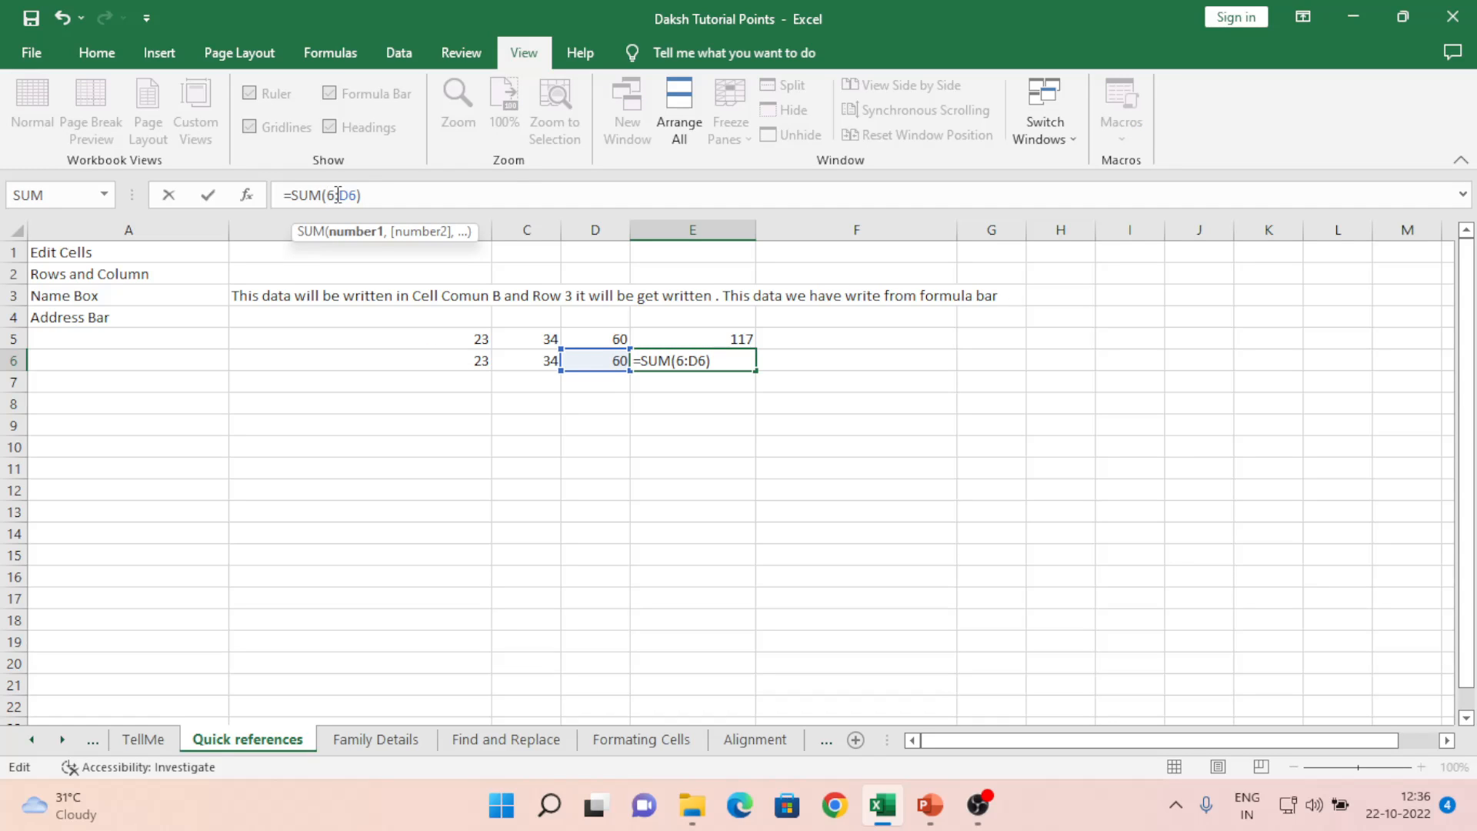
type("a")
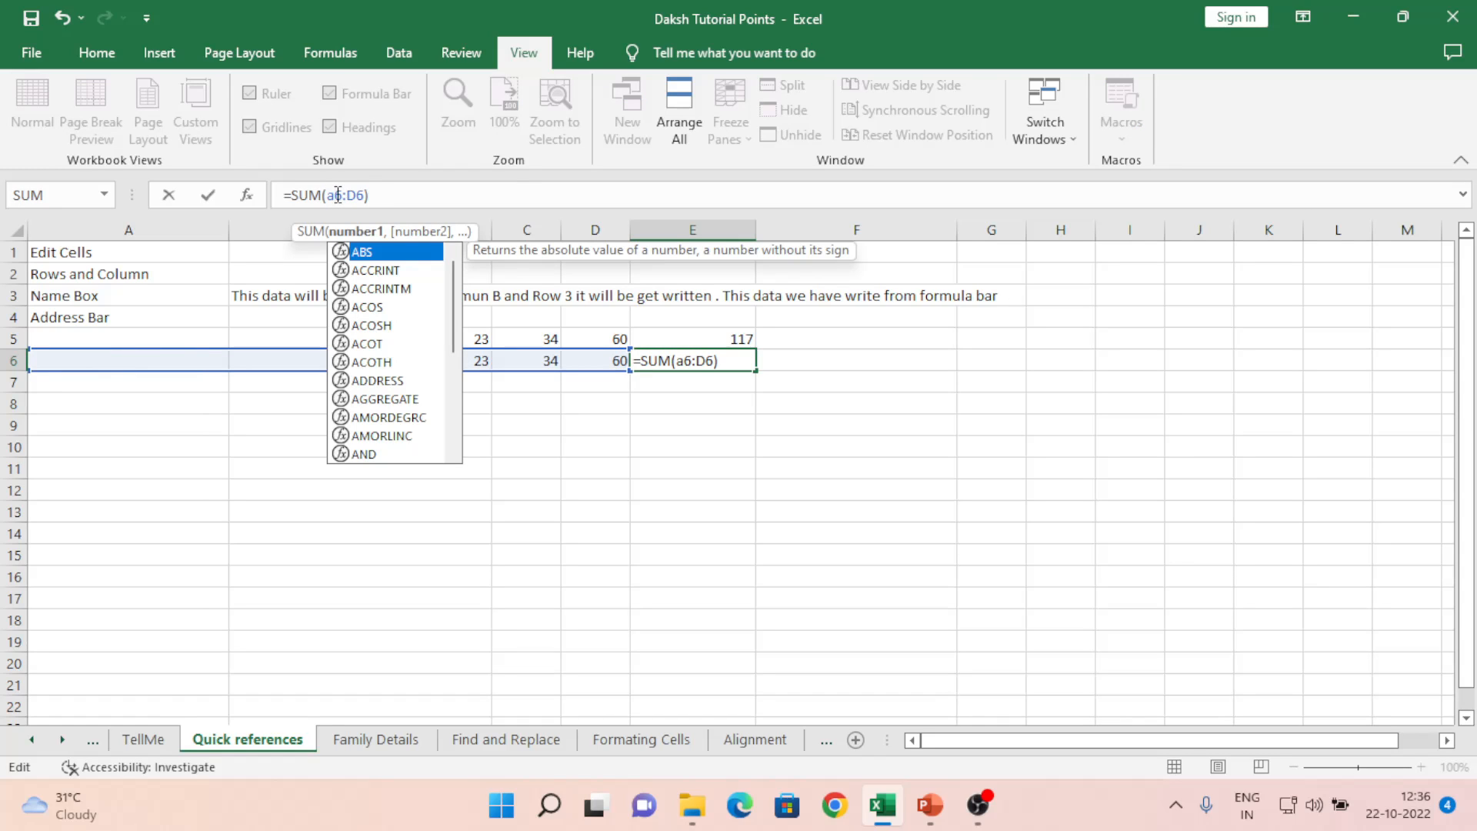
key("Return")
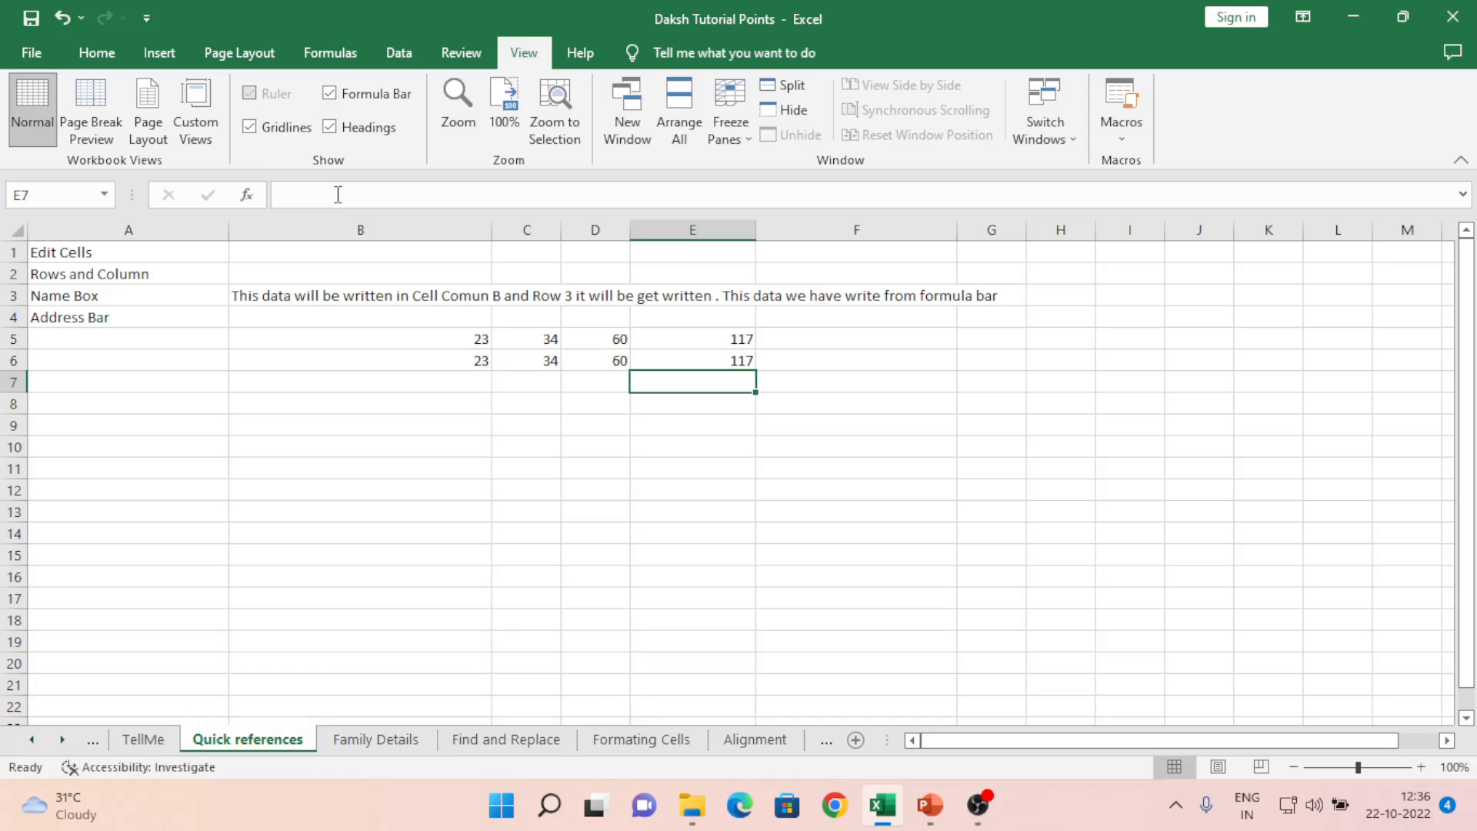
key("Up")
key("Left")
key("Left")
key("Right")
key("Right")
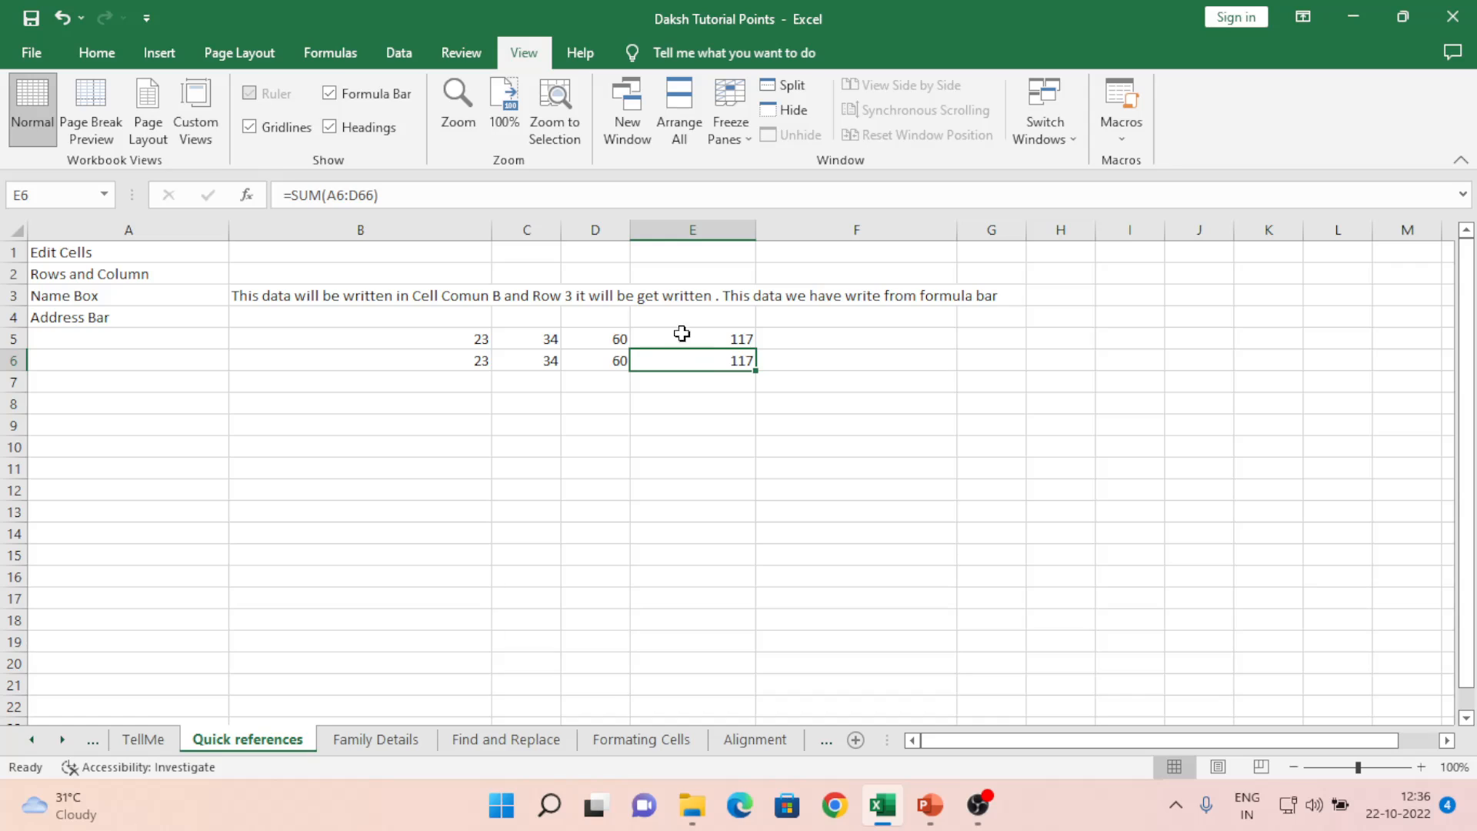
Correct the summed range in cell E6 so the formula reads =SUM(A6:D6), and reselect the cell
left_click(402, 196)
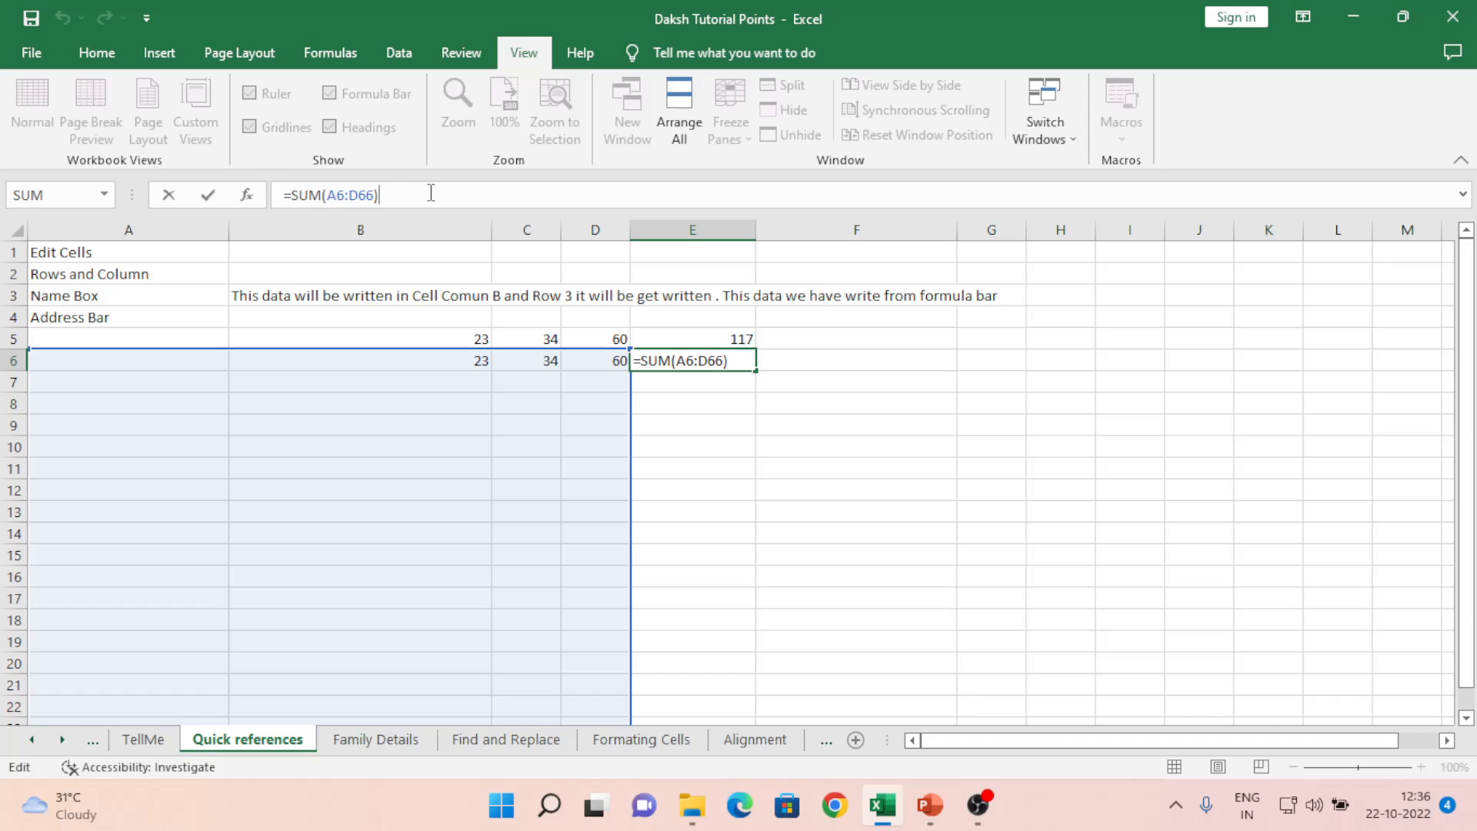
left_click(718, 361)
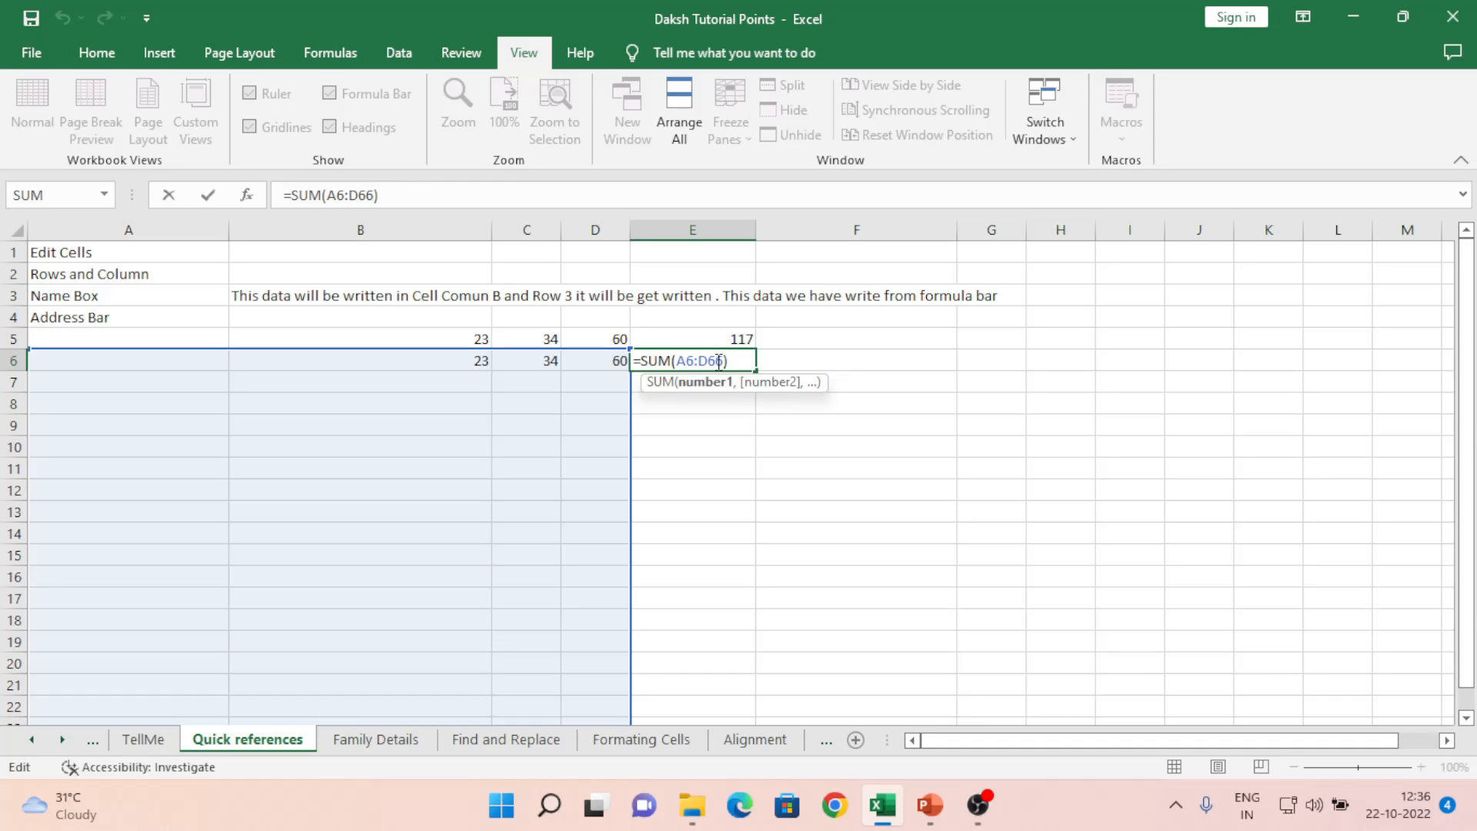
key("BackSpace")
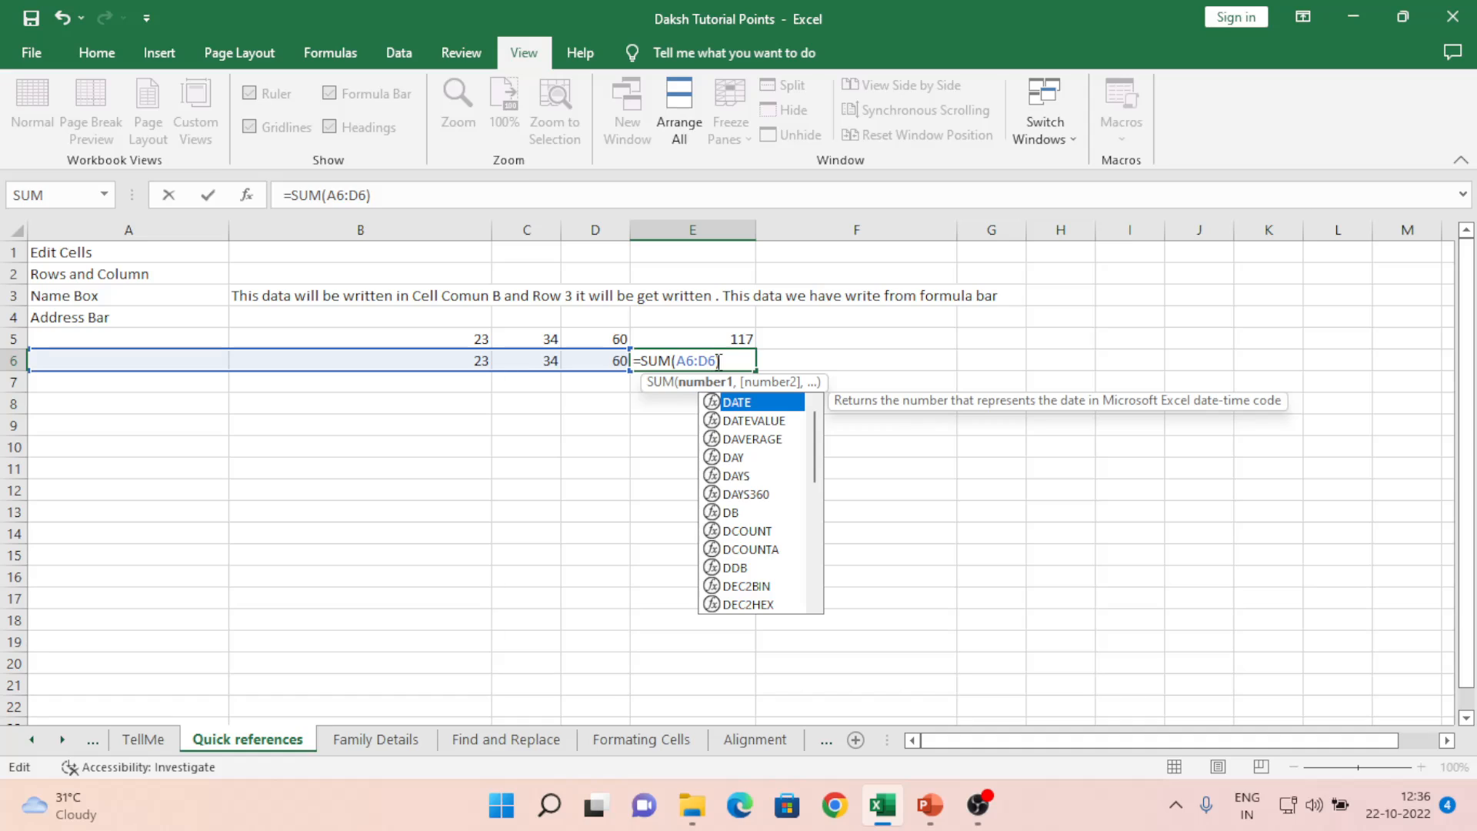
key("Return")
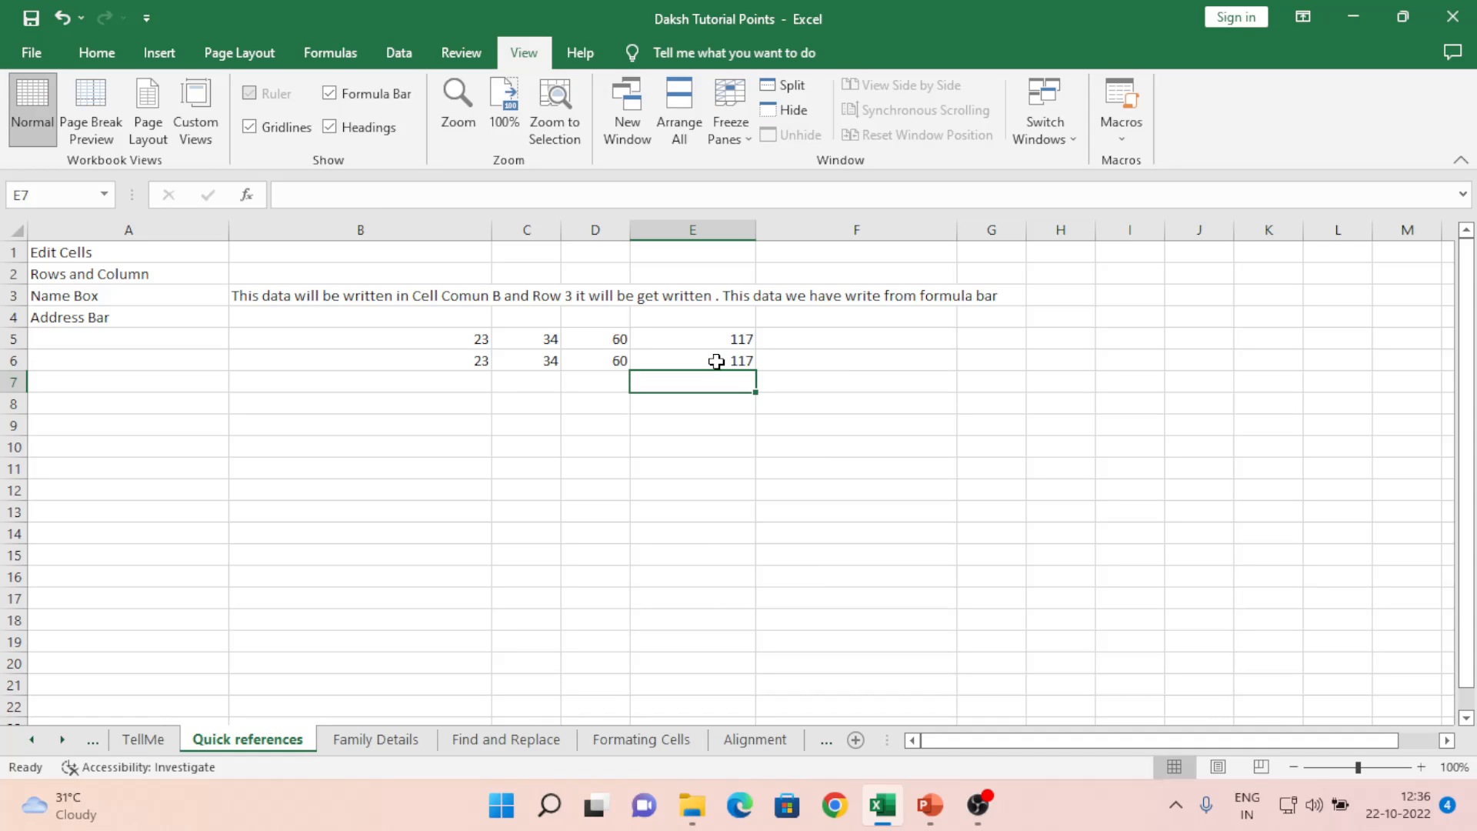
left_click(716, 362)
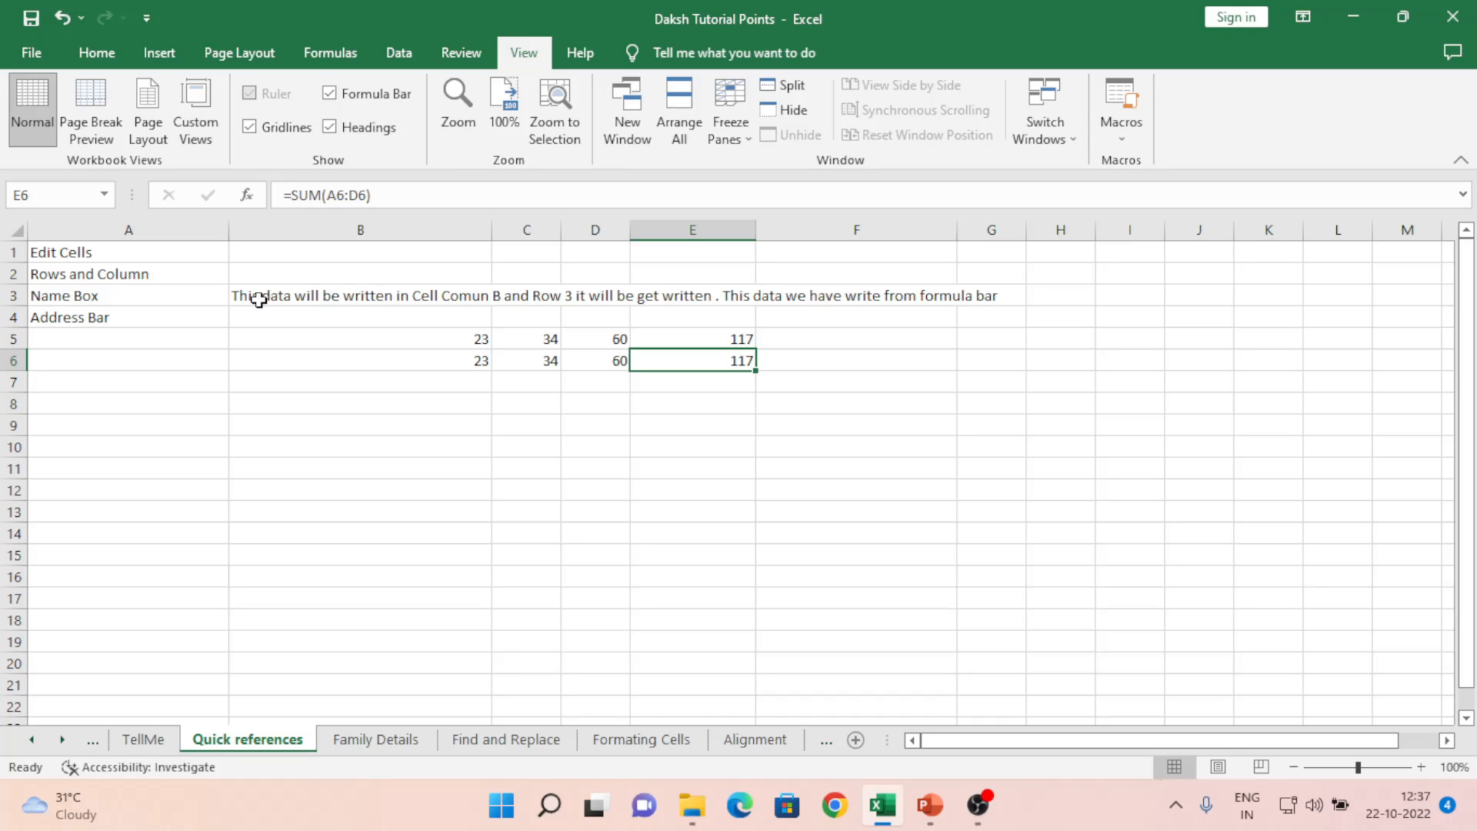
left_click(401, 194)
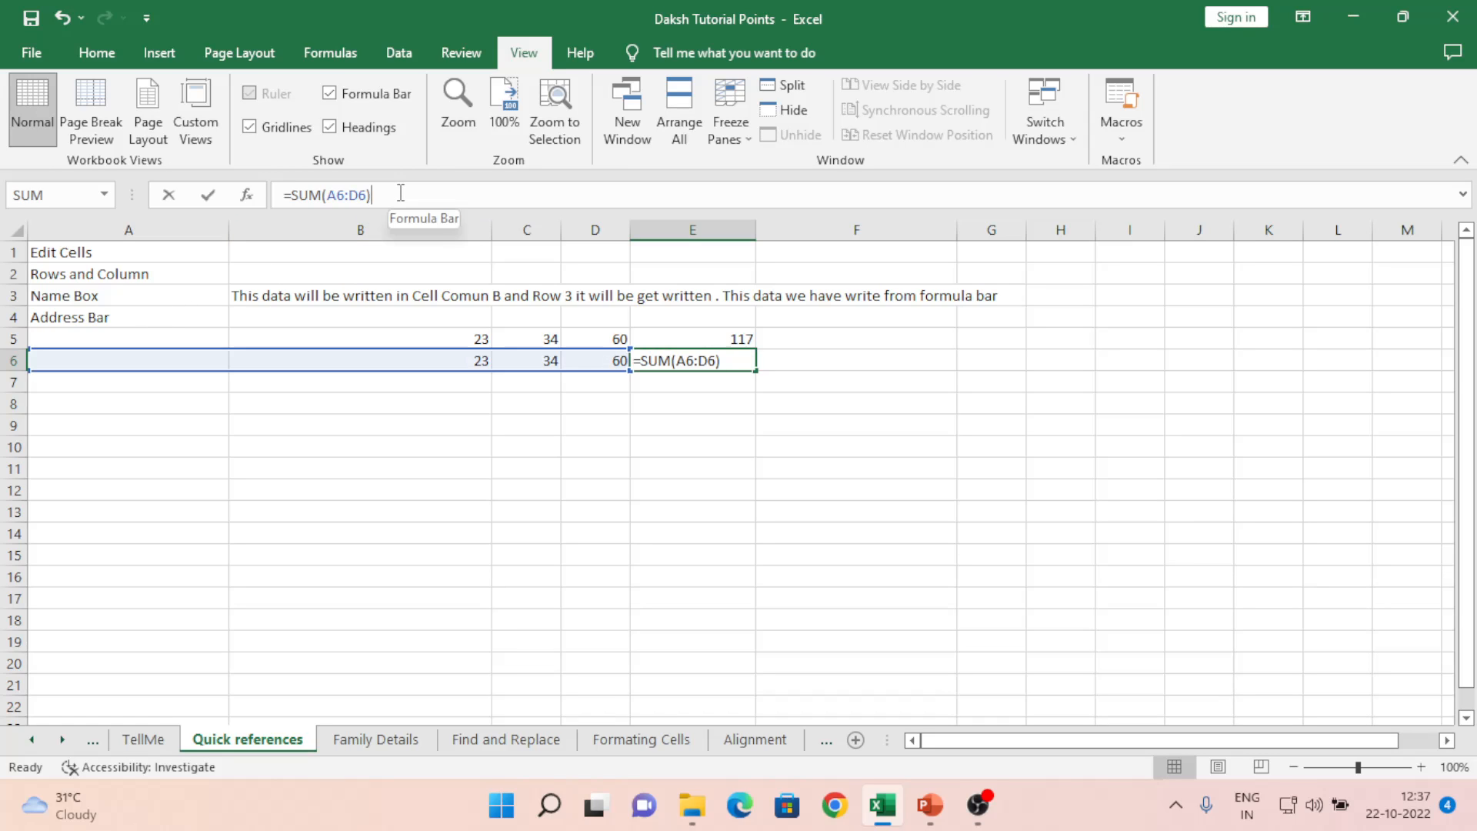
left_click_drag(401, 194, 274, 195)
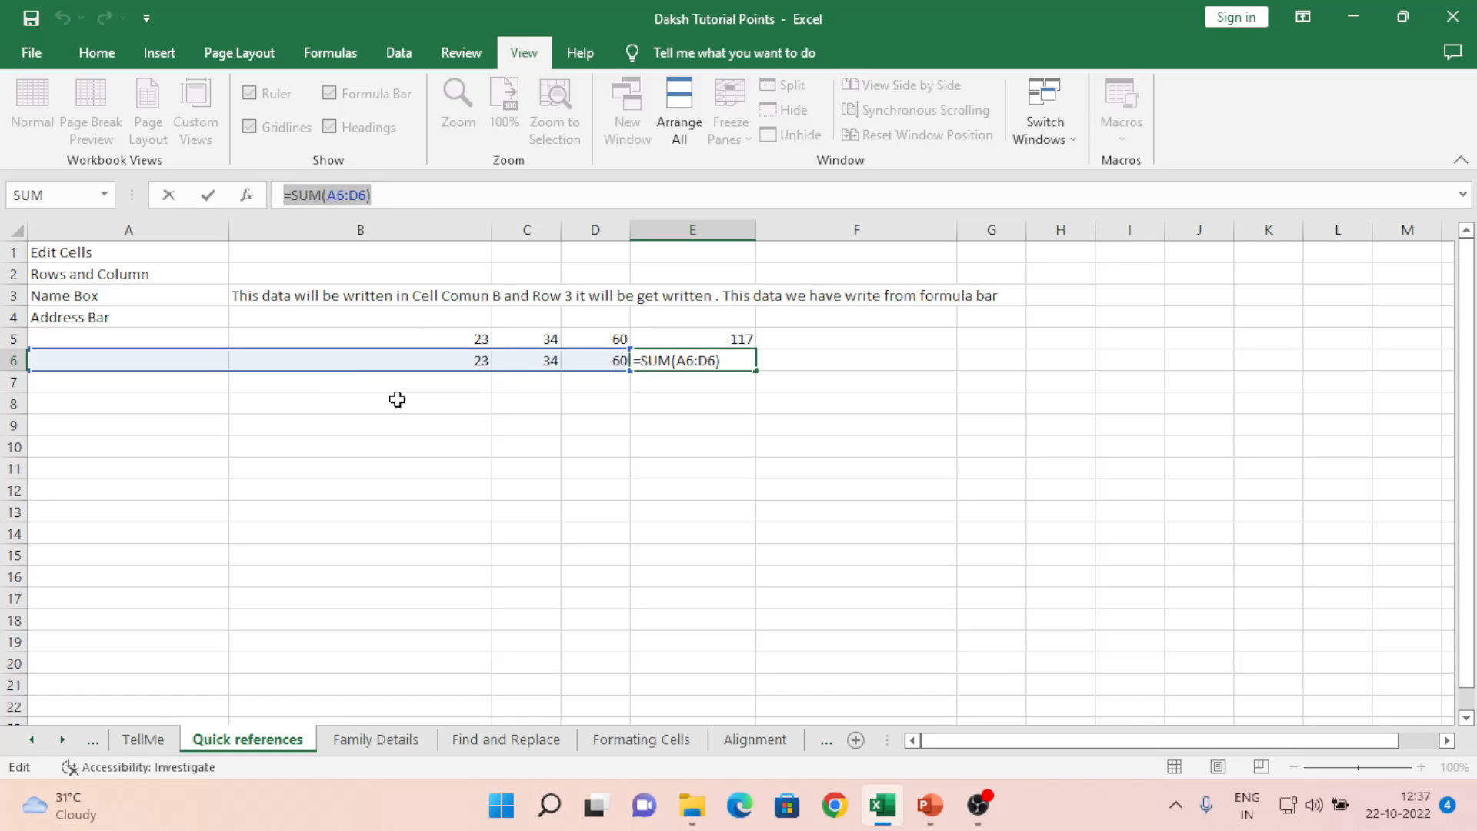
left_click(504, 423)
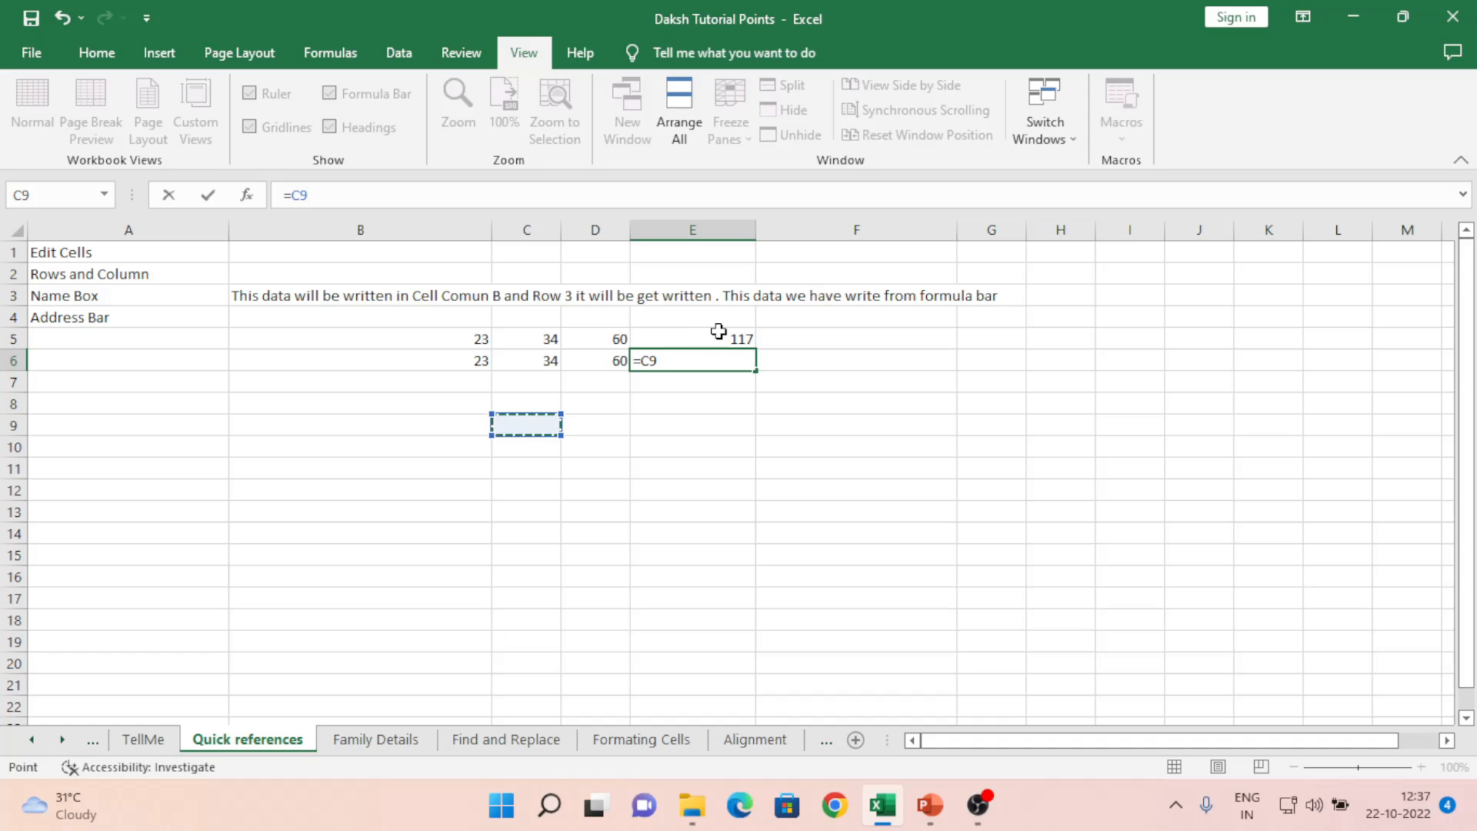
key("Escape")
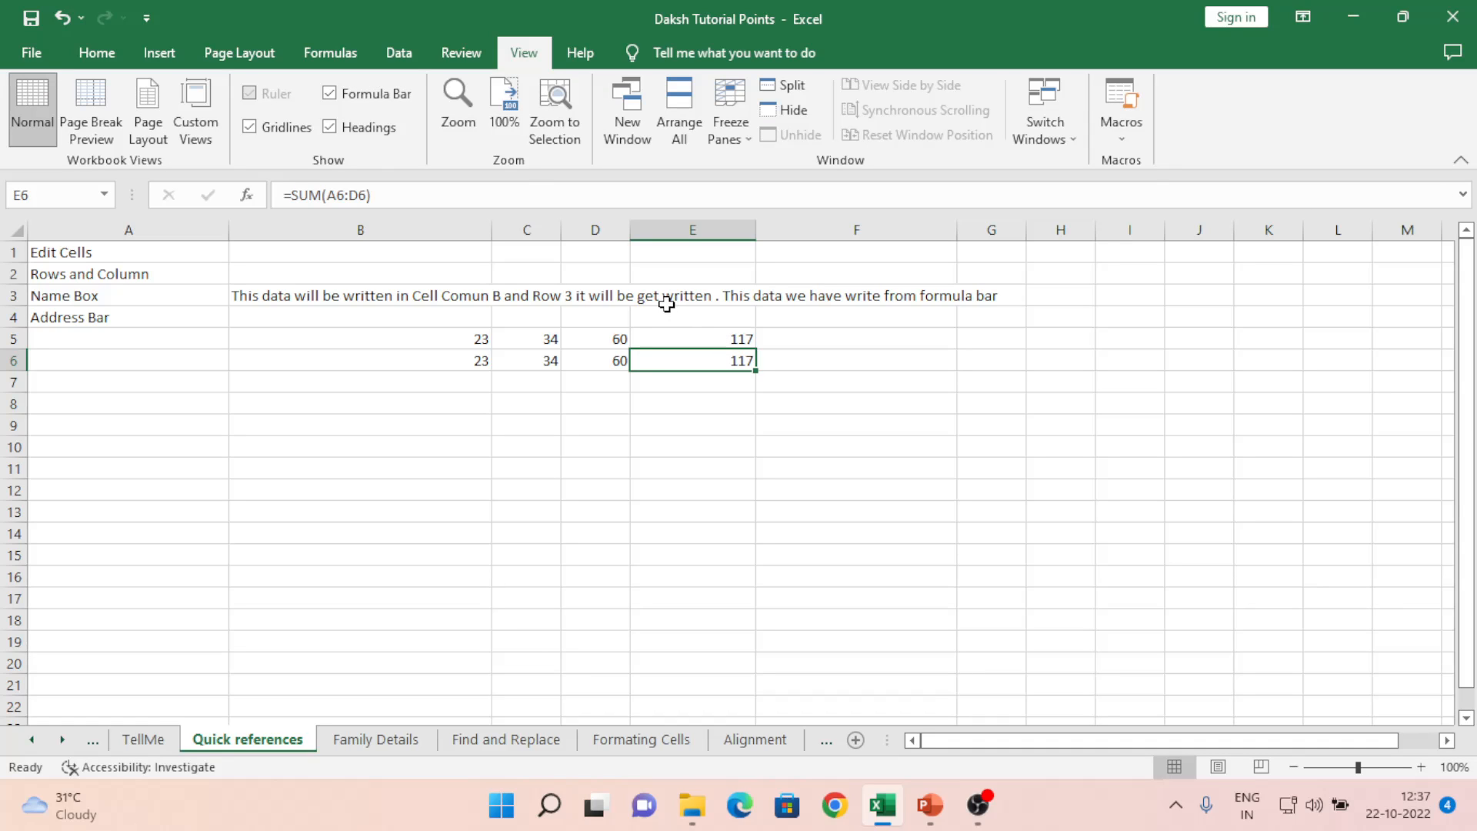
Inspect the underlying contents of the text cell B3, the number cell B5 and the formula cell E5
left_click(399, 298)
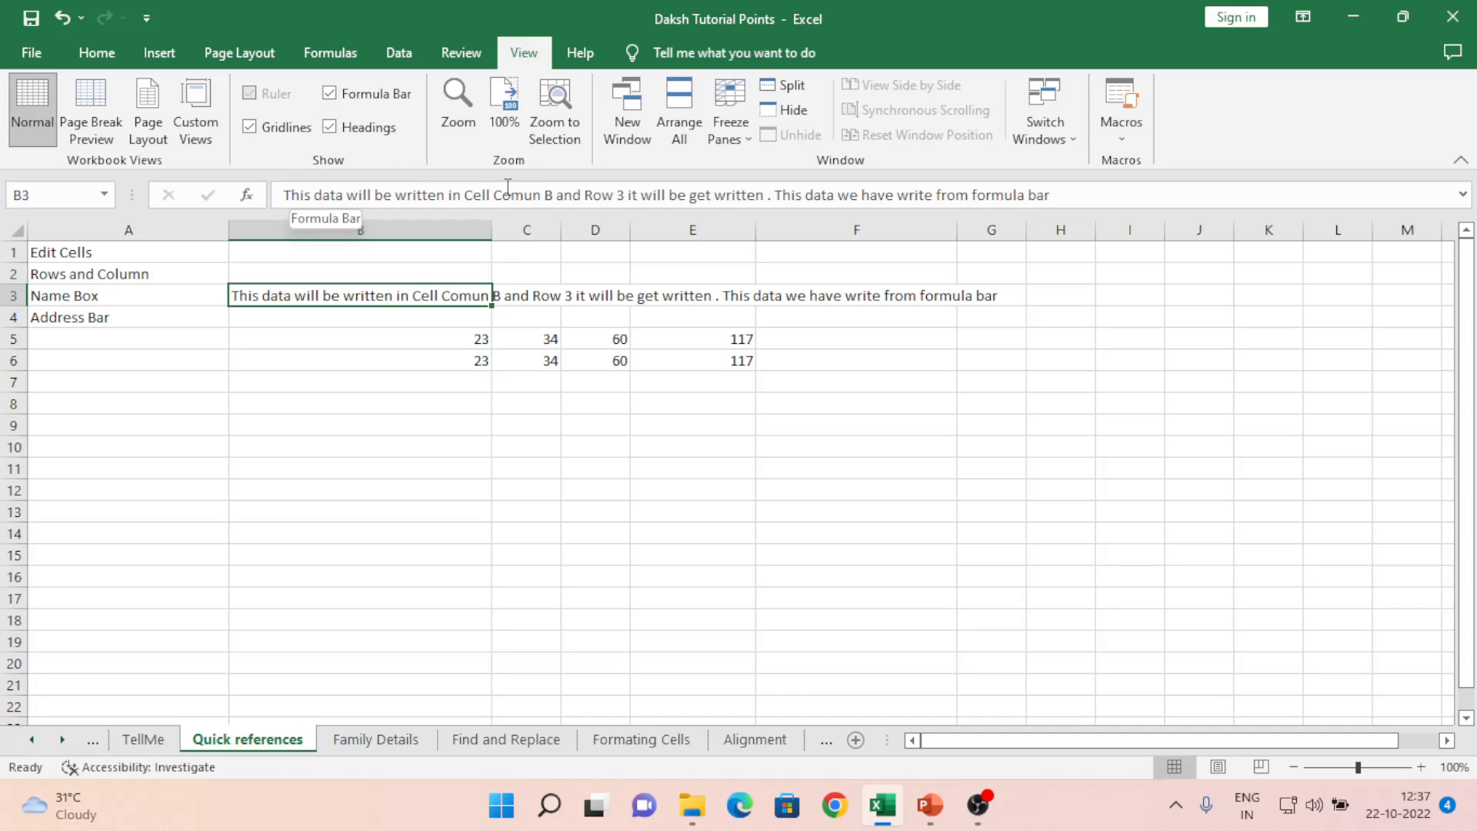
left_click(463, 341)
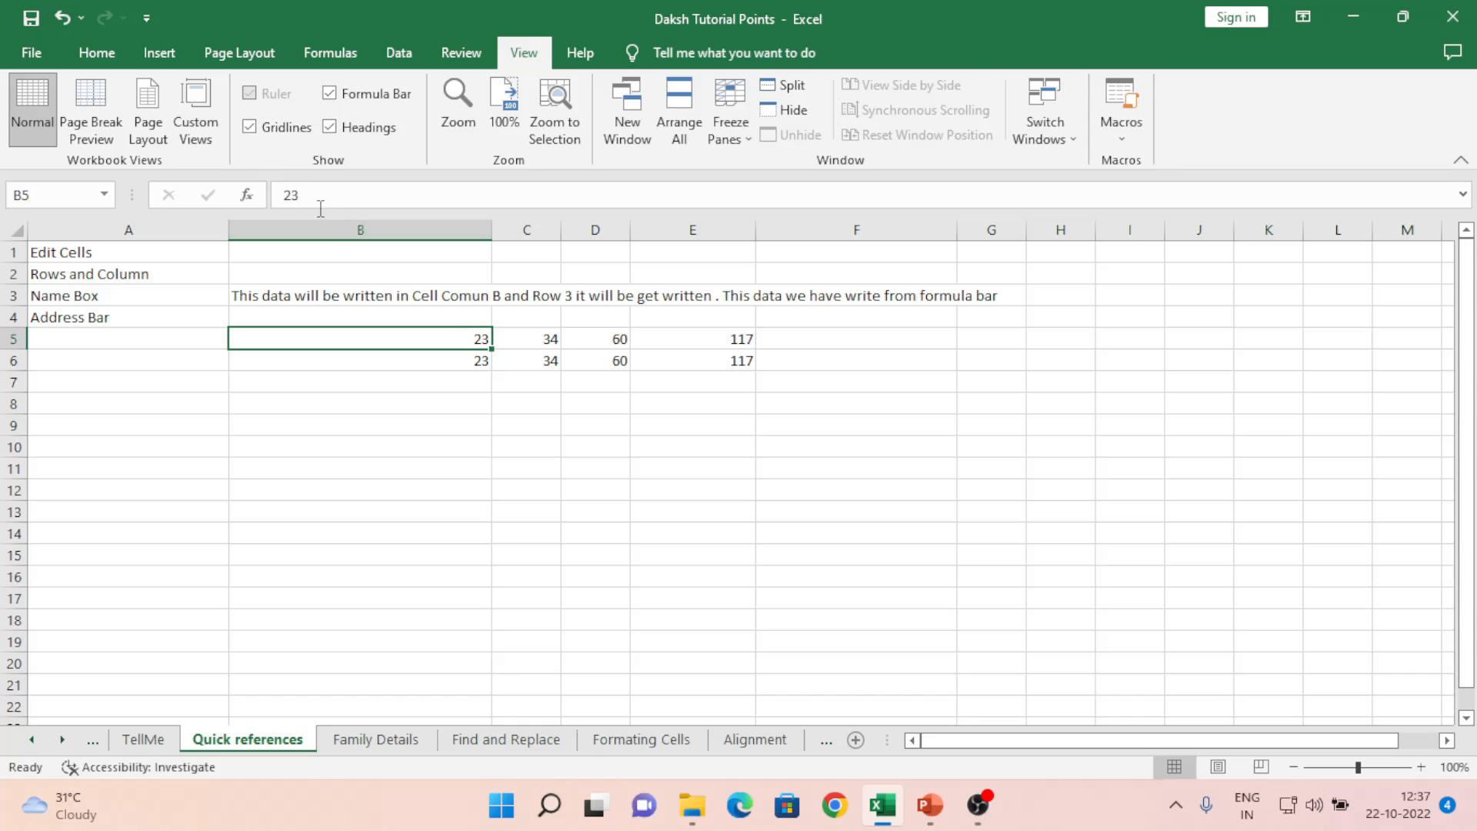
left_click(721, 344)
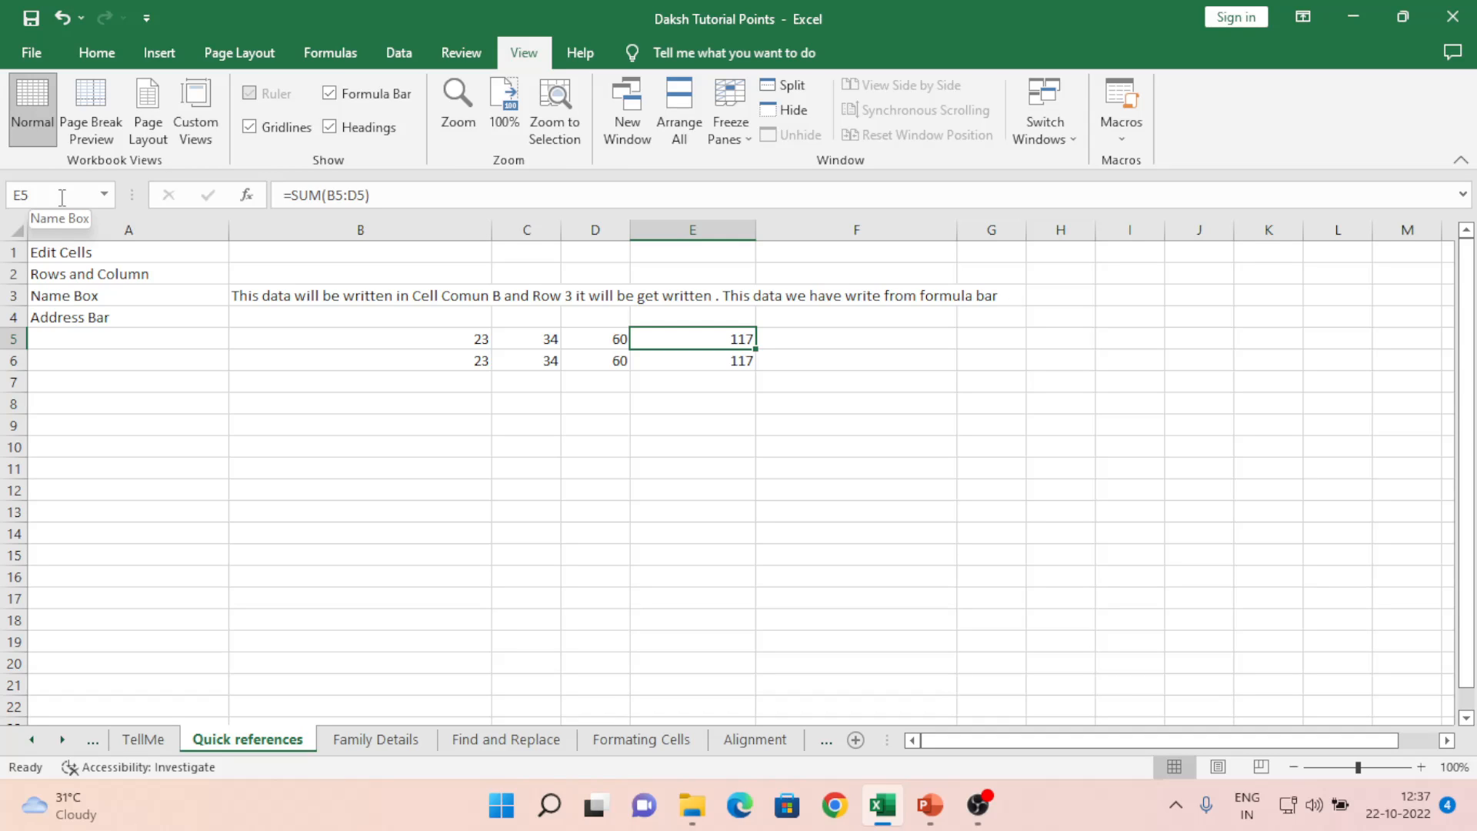
Copy the four entries in A1:A4 and paste them starting at cell A10
left_click(106, 258)
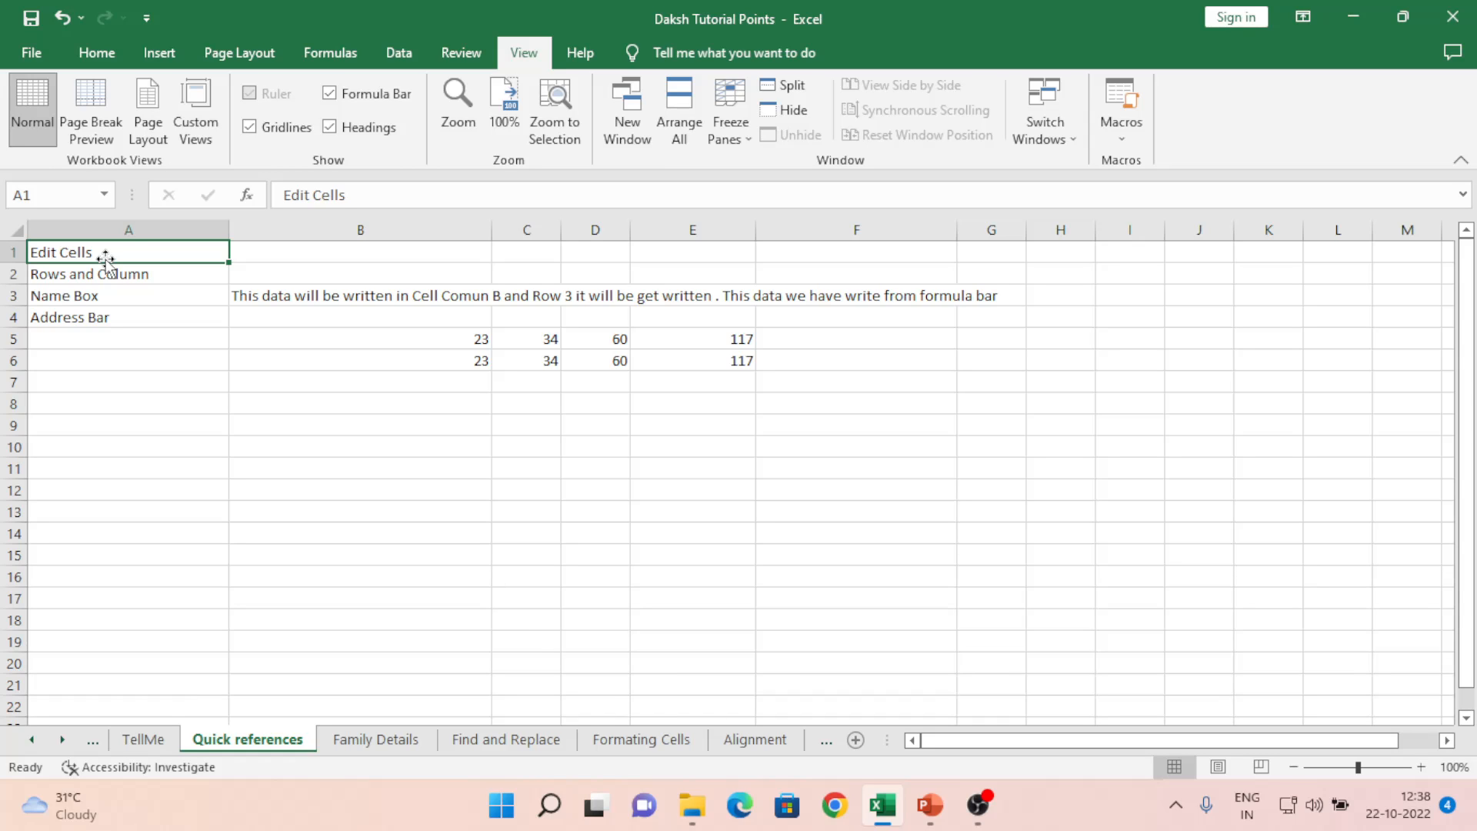
key("shift+Down")
key("shift+Down")
key("shift+Down")
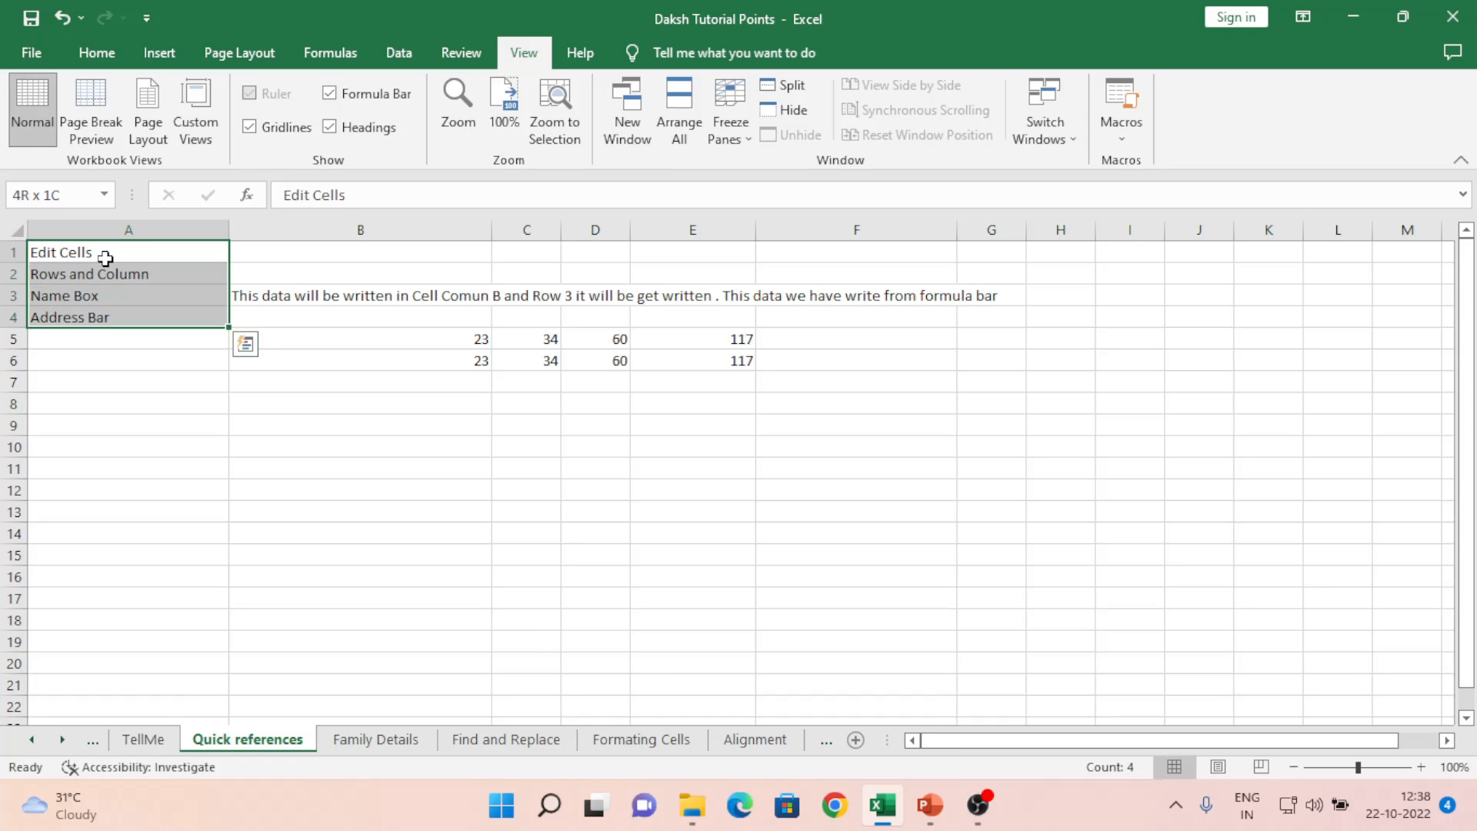
key("ctrl+c")
key("Down")
key("Down")
key("Down")
key("Down")
key("Down")
key("Down")
key("Down")
key("Down")
key("Down")
key("Down")
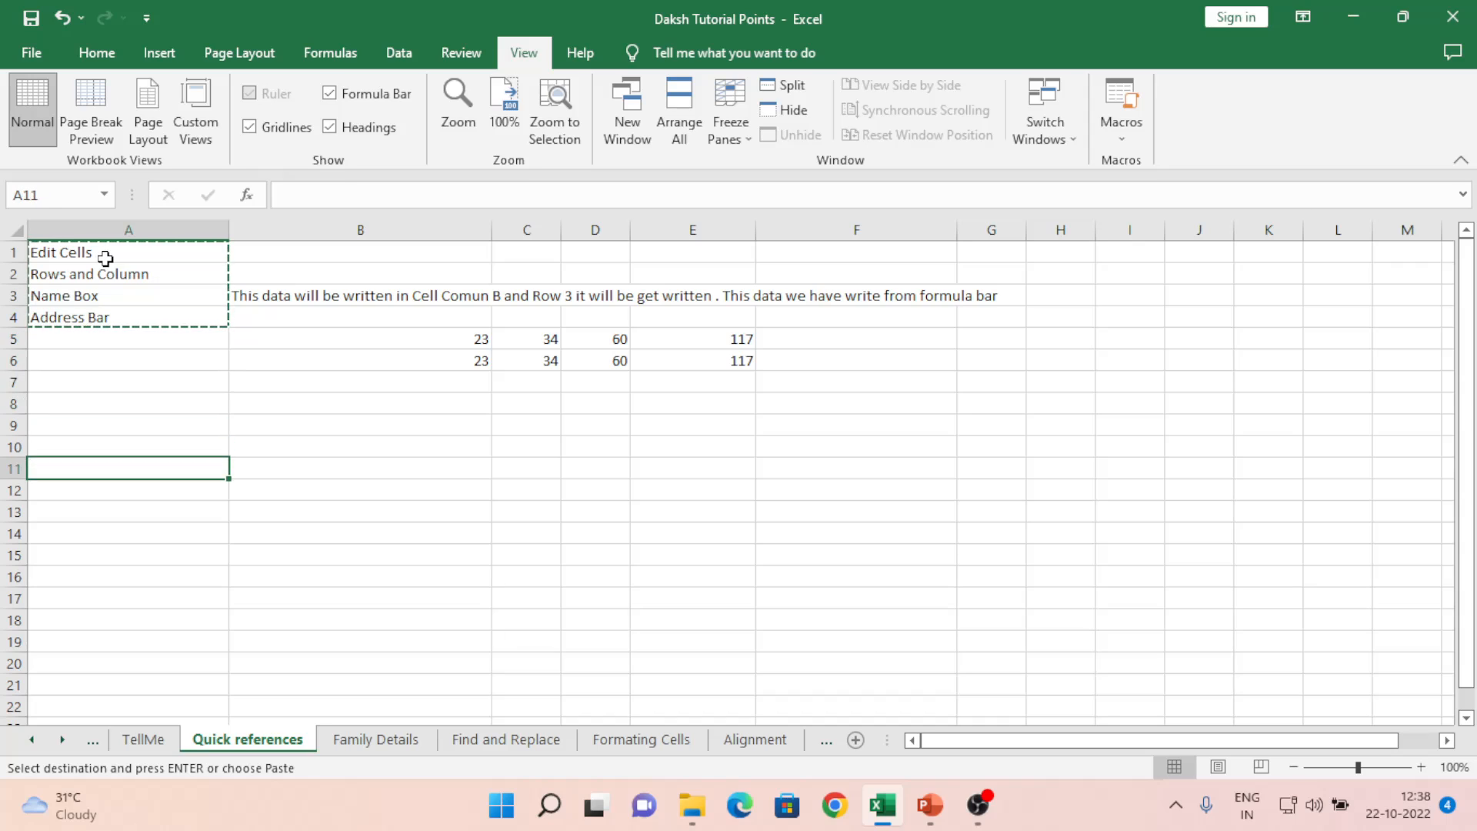
key("Up")
key("ctrl+v")
Paste the copied entries twice more below the first copy, starting at cells A14 and A18
key("Down")
key("Down")
key("Down")
key("Down")
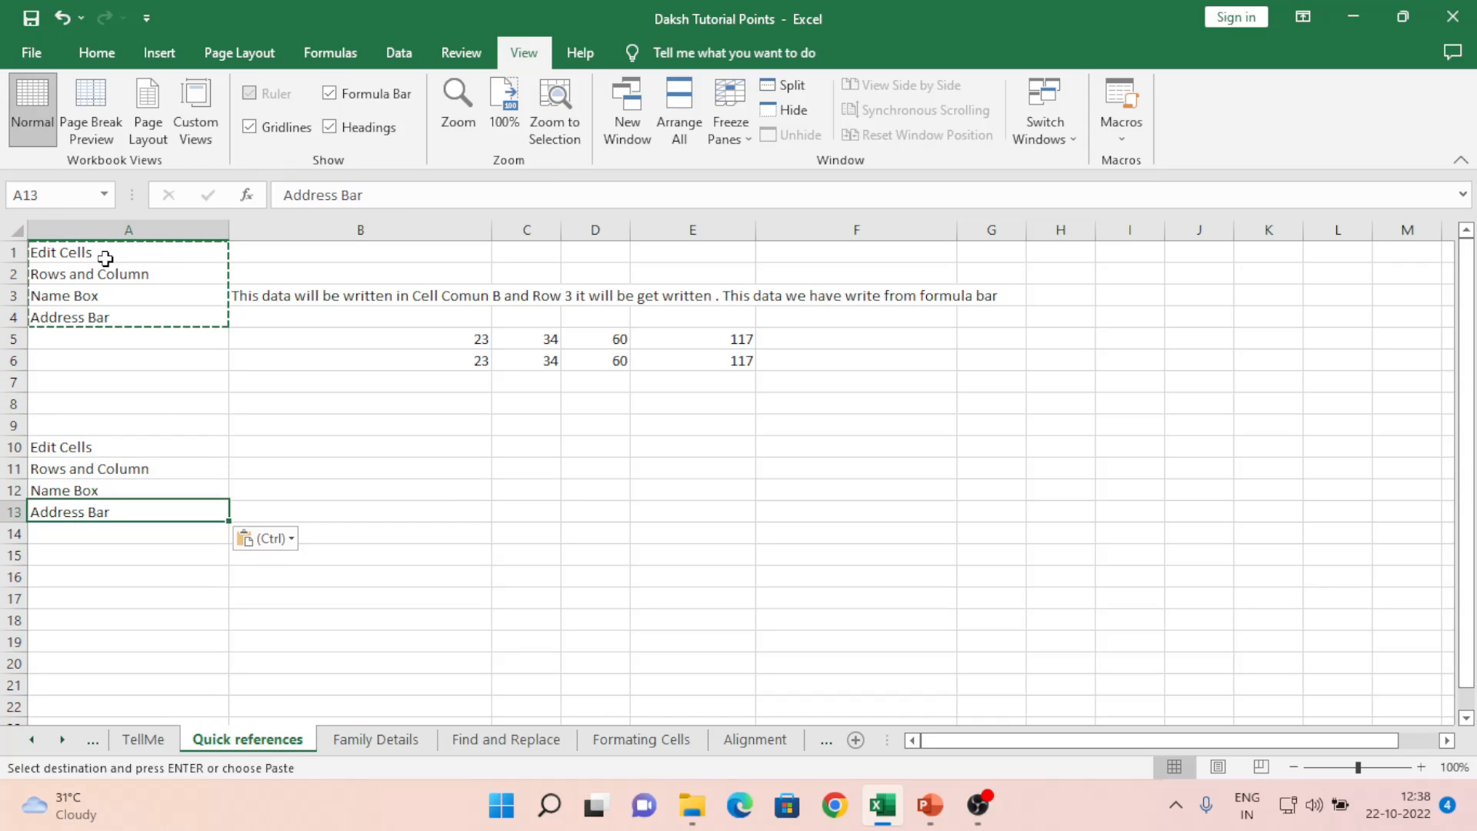
key("ctrl+v")
key("Down")
key("Down")
key("Down")
key("Down")
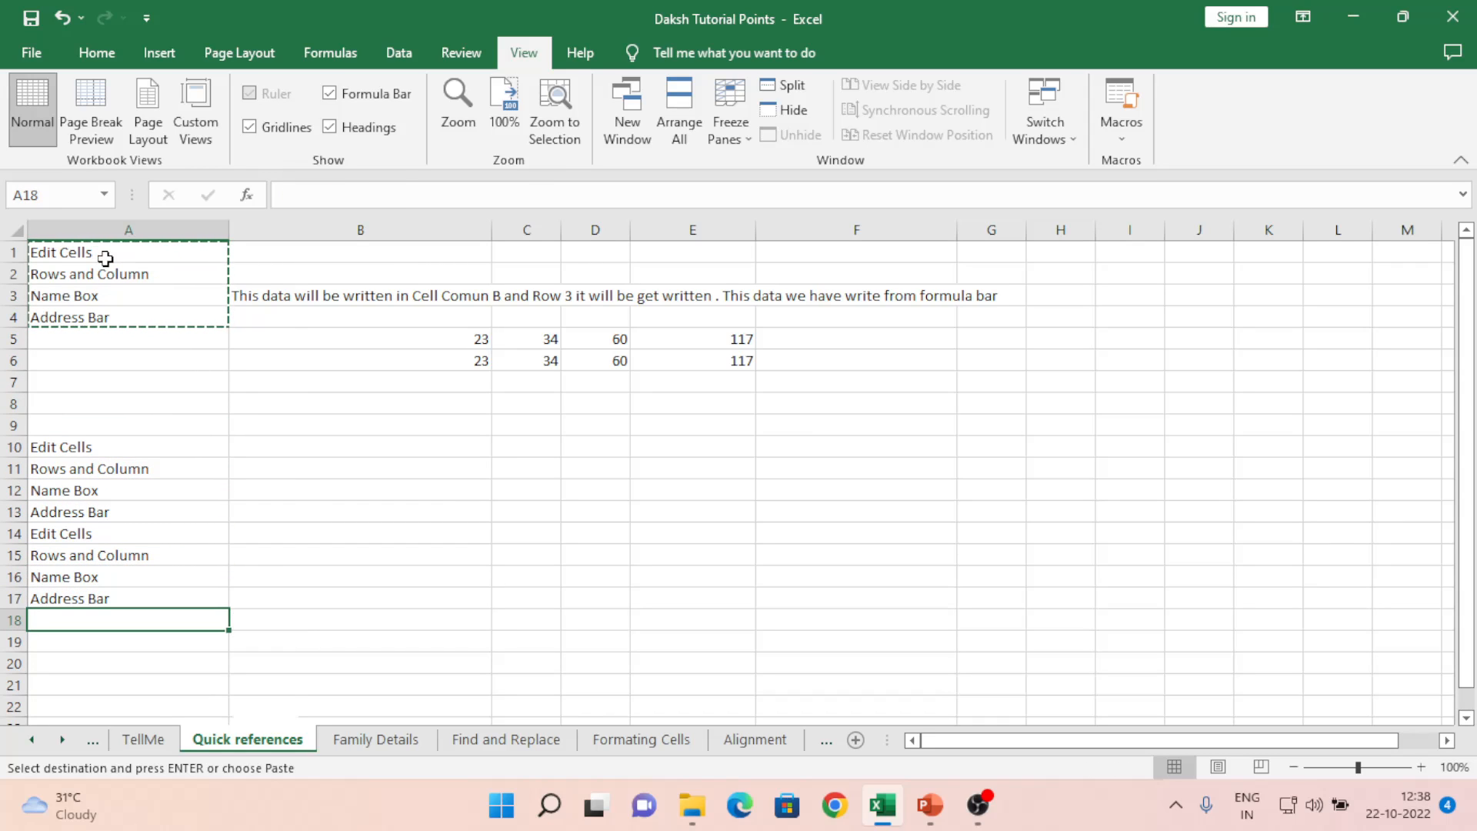
key("ctrl+v")
Name the range of pasted entries A10:A21 exampleRange
key("Up")
key("Up")
key("Up")
key("Up")
key("Up")
key("Up")
key("Up")
key("Up")
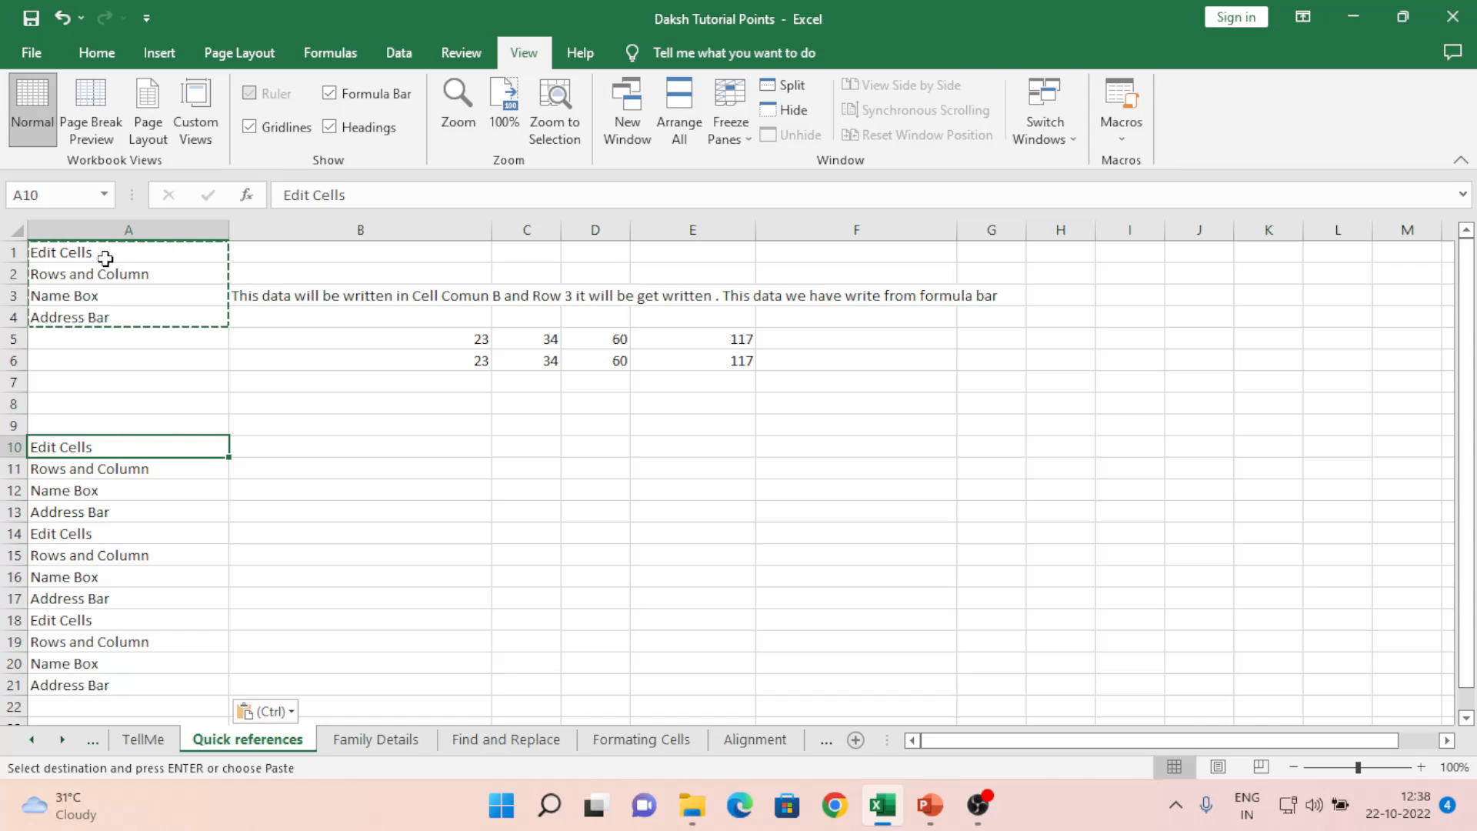
key("ctrl+shift+Down")
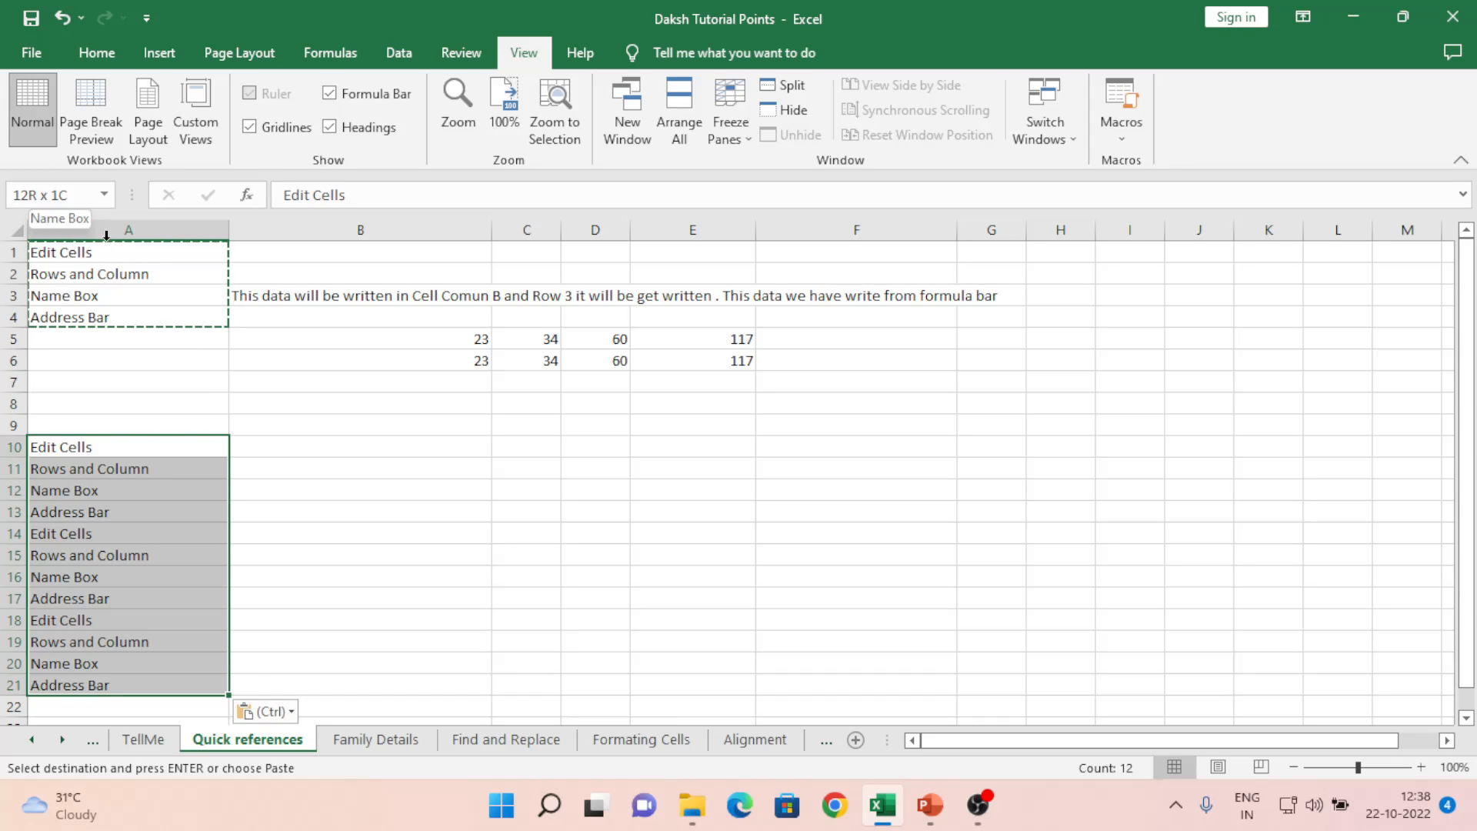
left_click(69, 198)
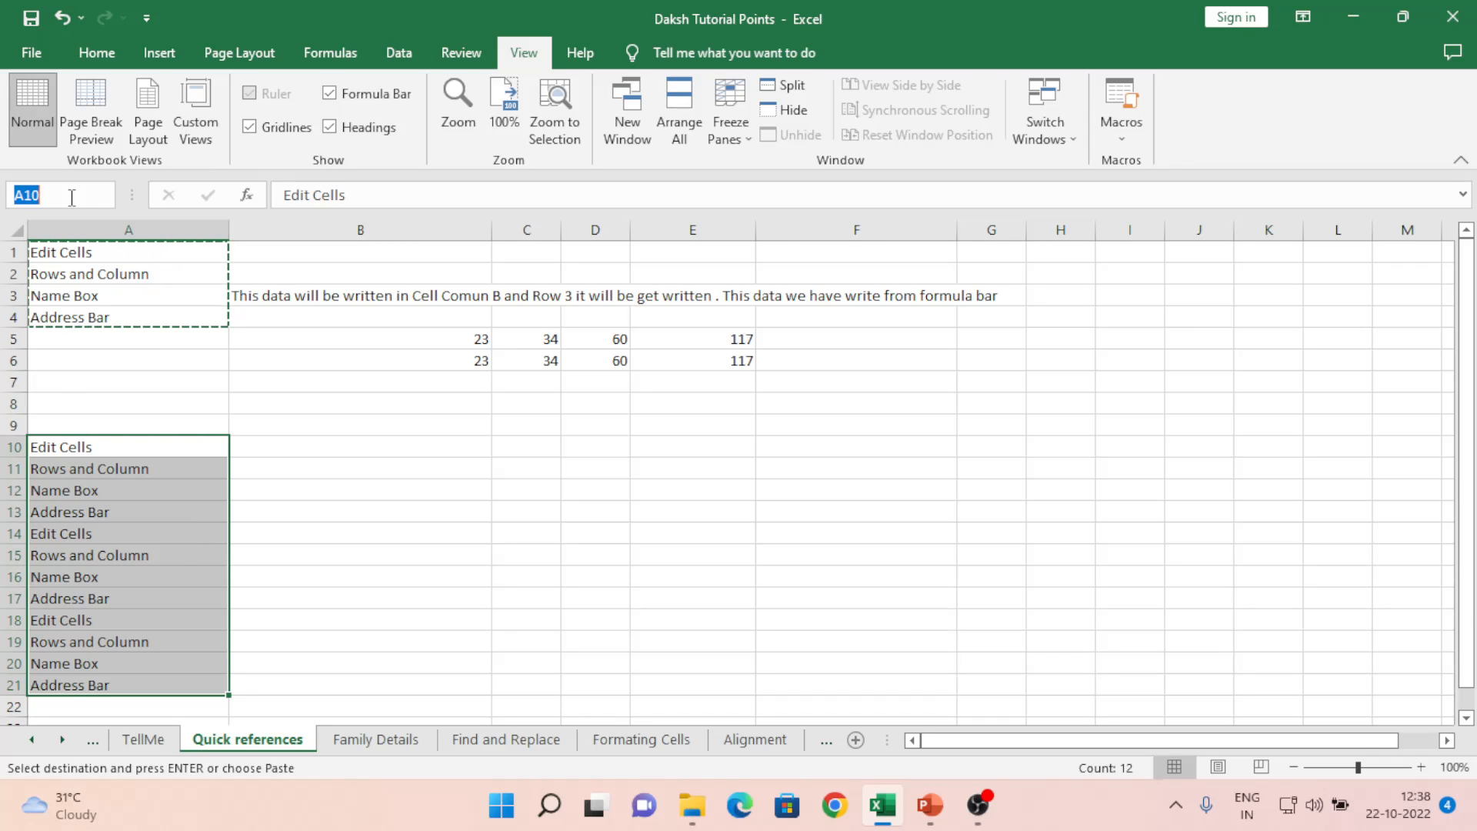
type("exampleRange")
key("Return")
Move away to cell F2 and jump back to the named range exampleRange
key("Right")
key("Right")
key("Right")
key("Right")
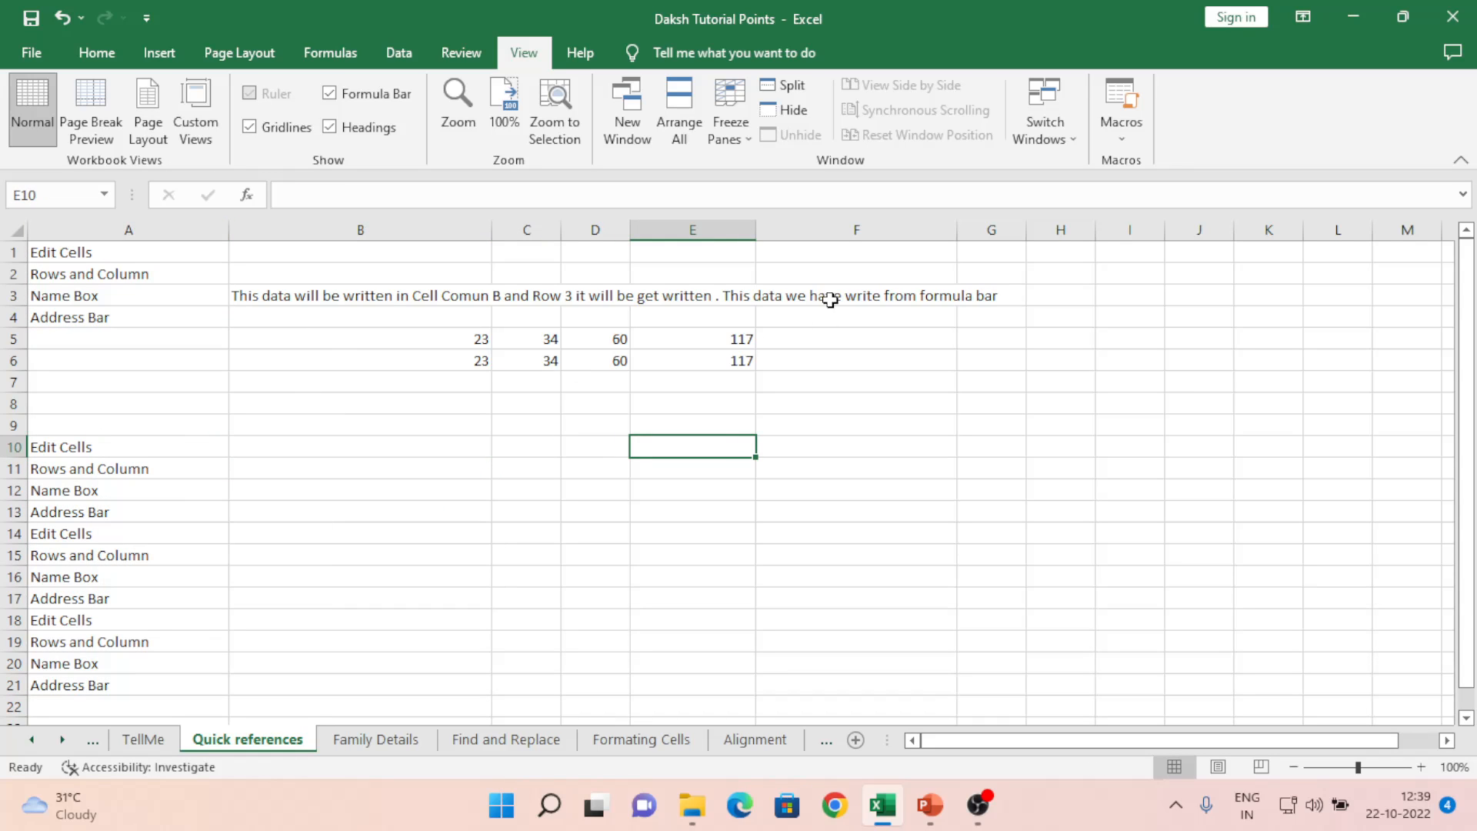
left_click(851, 266)
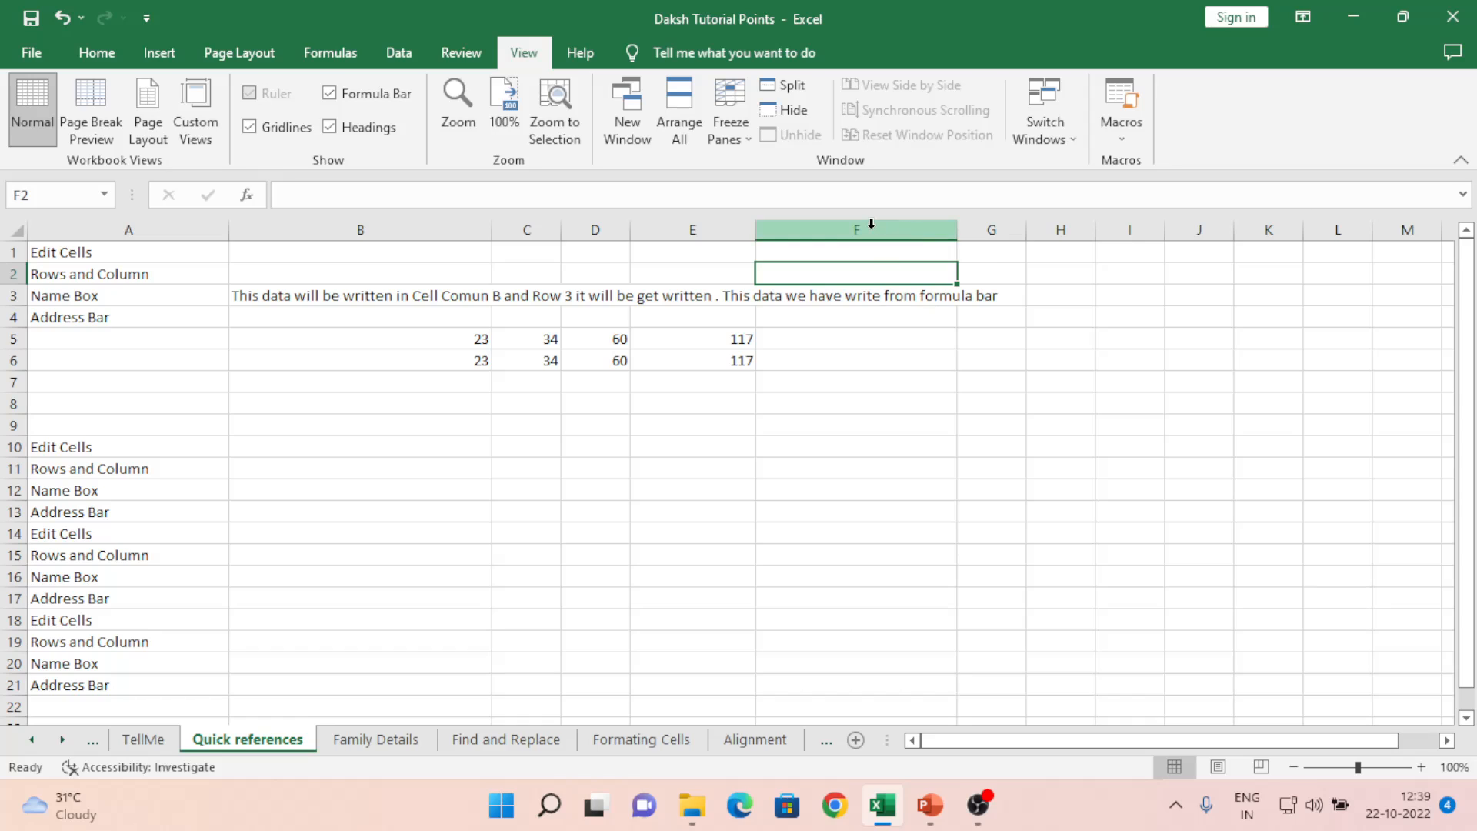
left_click(104, 195)
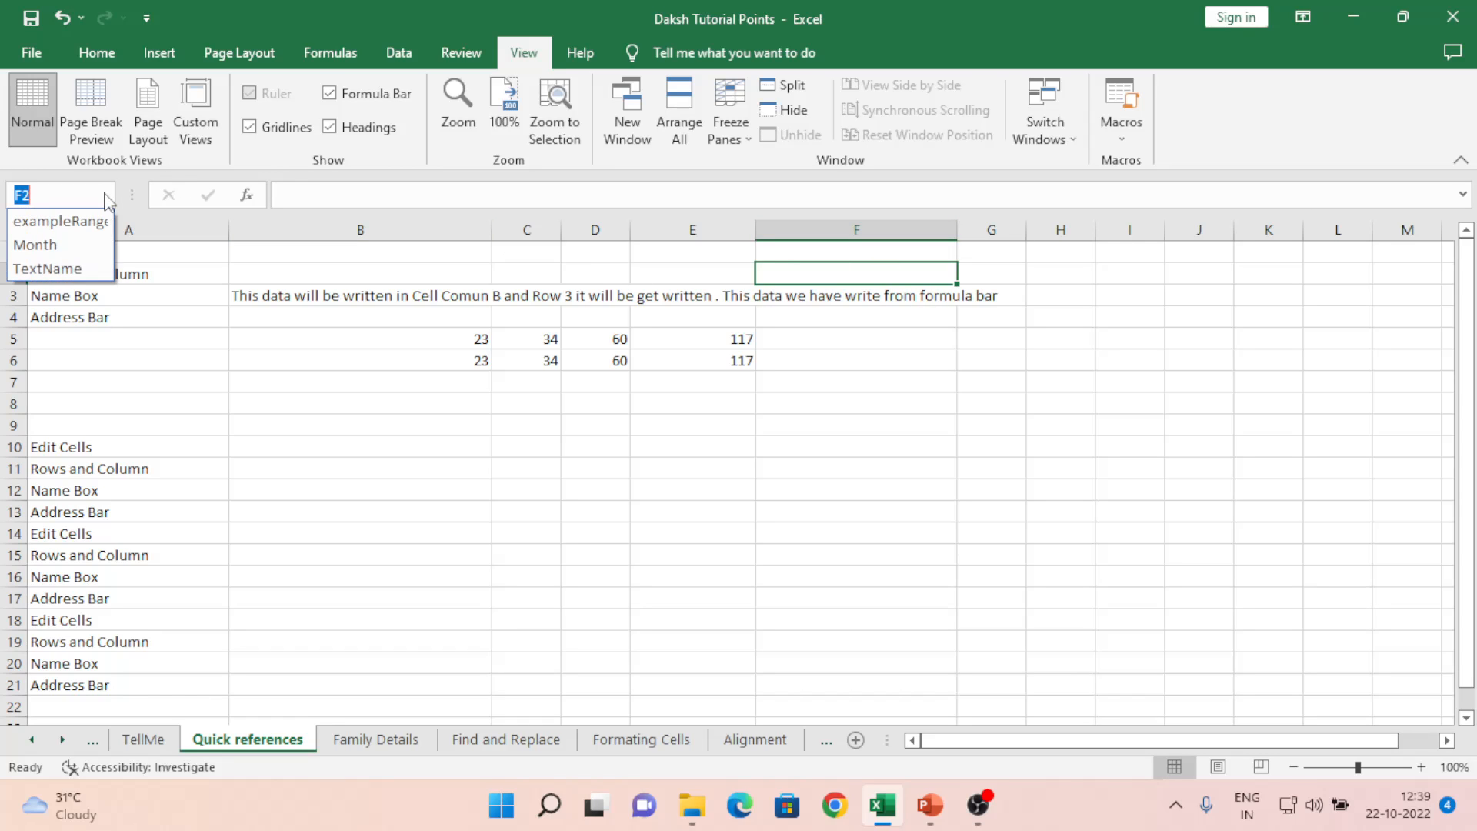
left_click(63, 222)
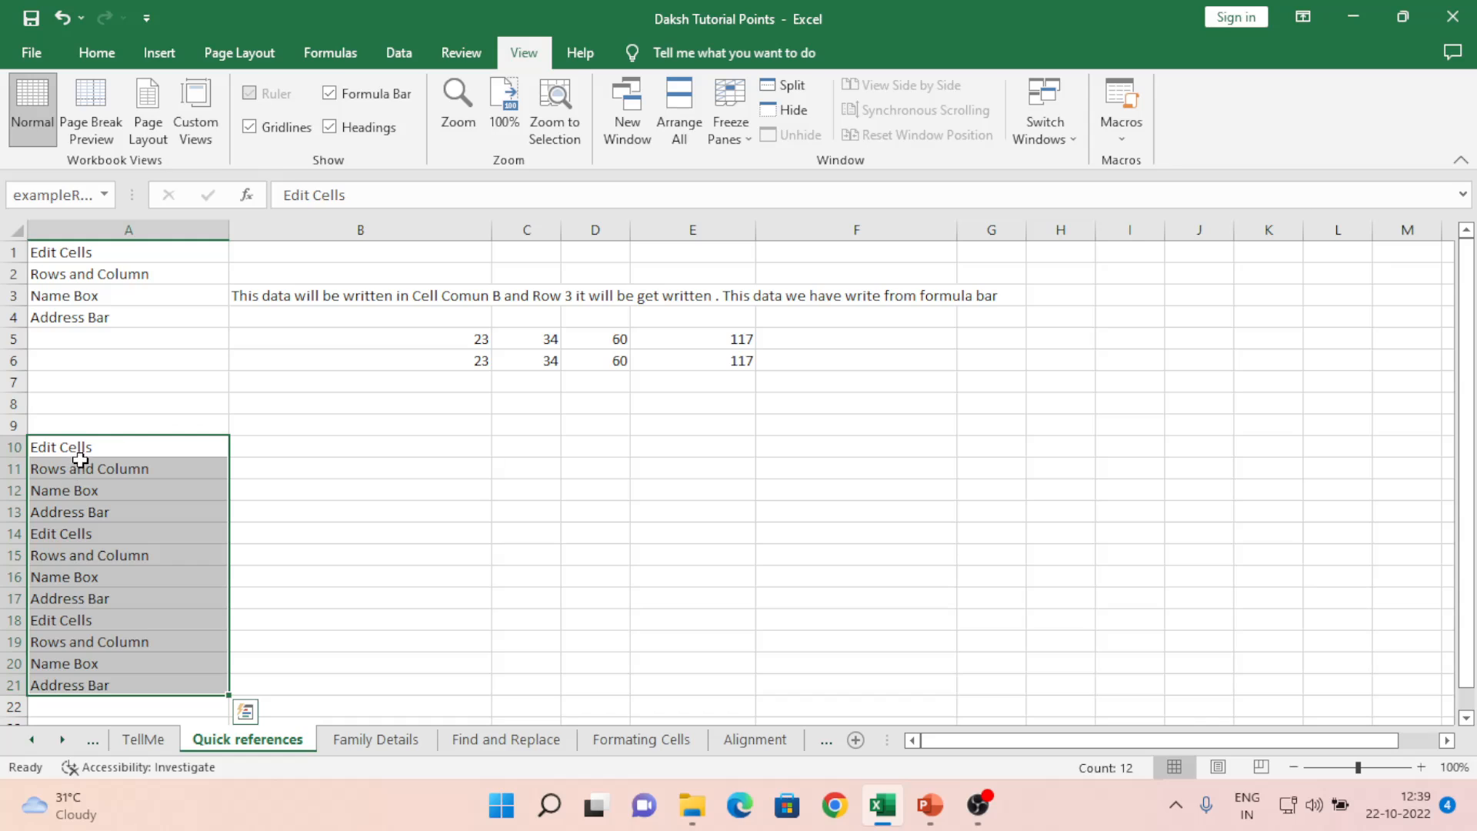
Select the numeric block B5:E6 and name the range second
left_click(408, 334)
key("shift+Right")
key("shift+Right")
key("shift+Right")
key("shift+Right")
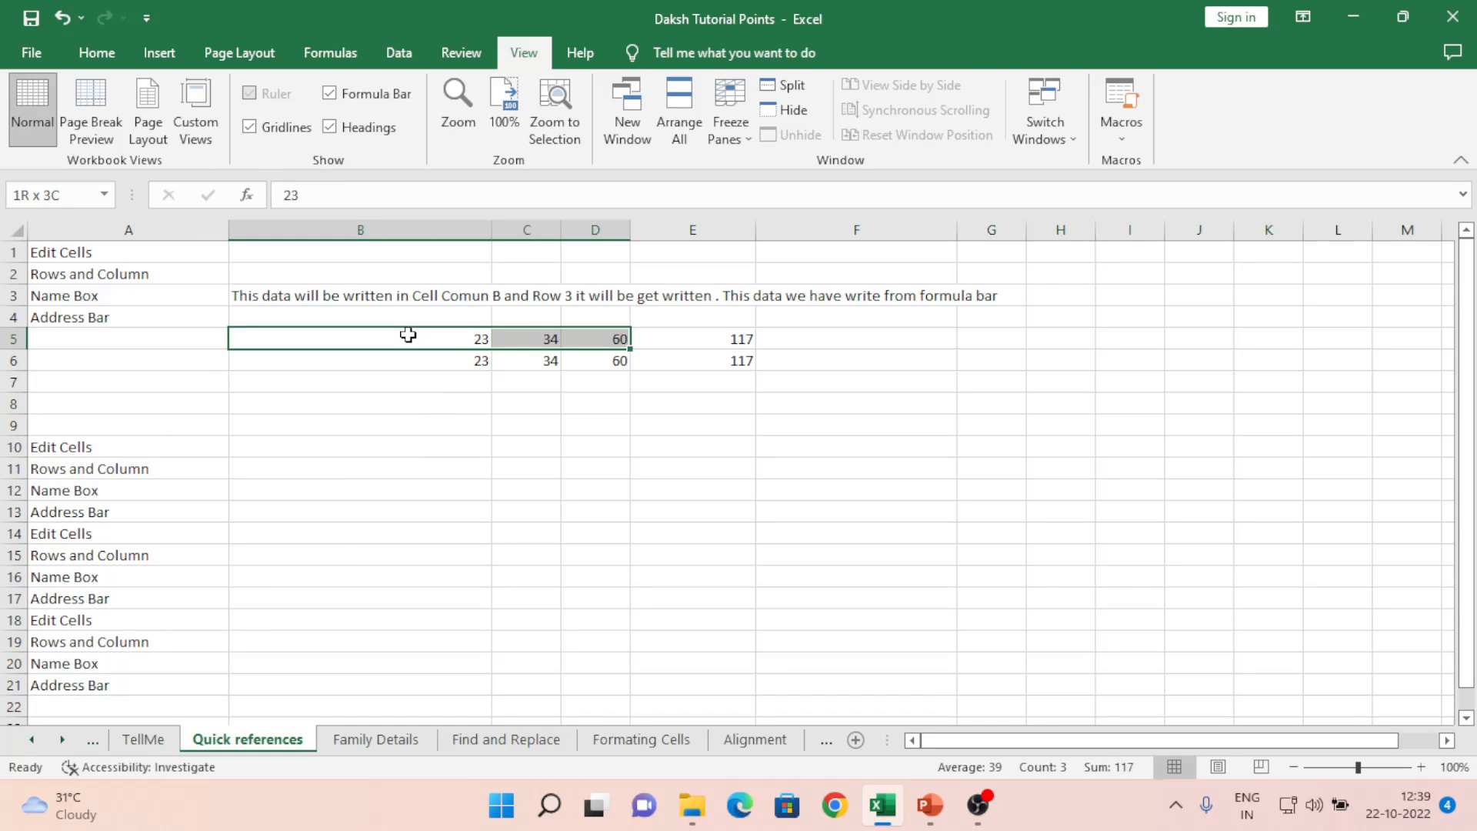
key("shift+Down")
key("shift+Left")
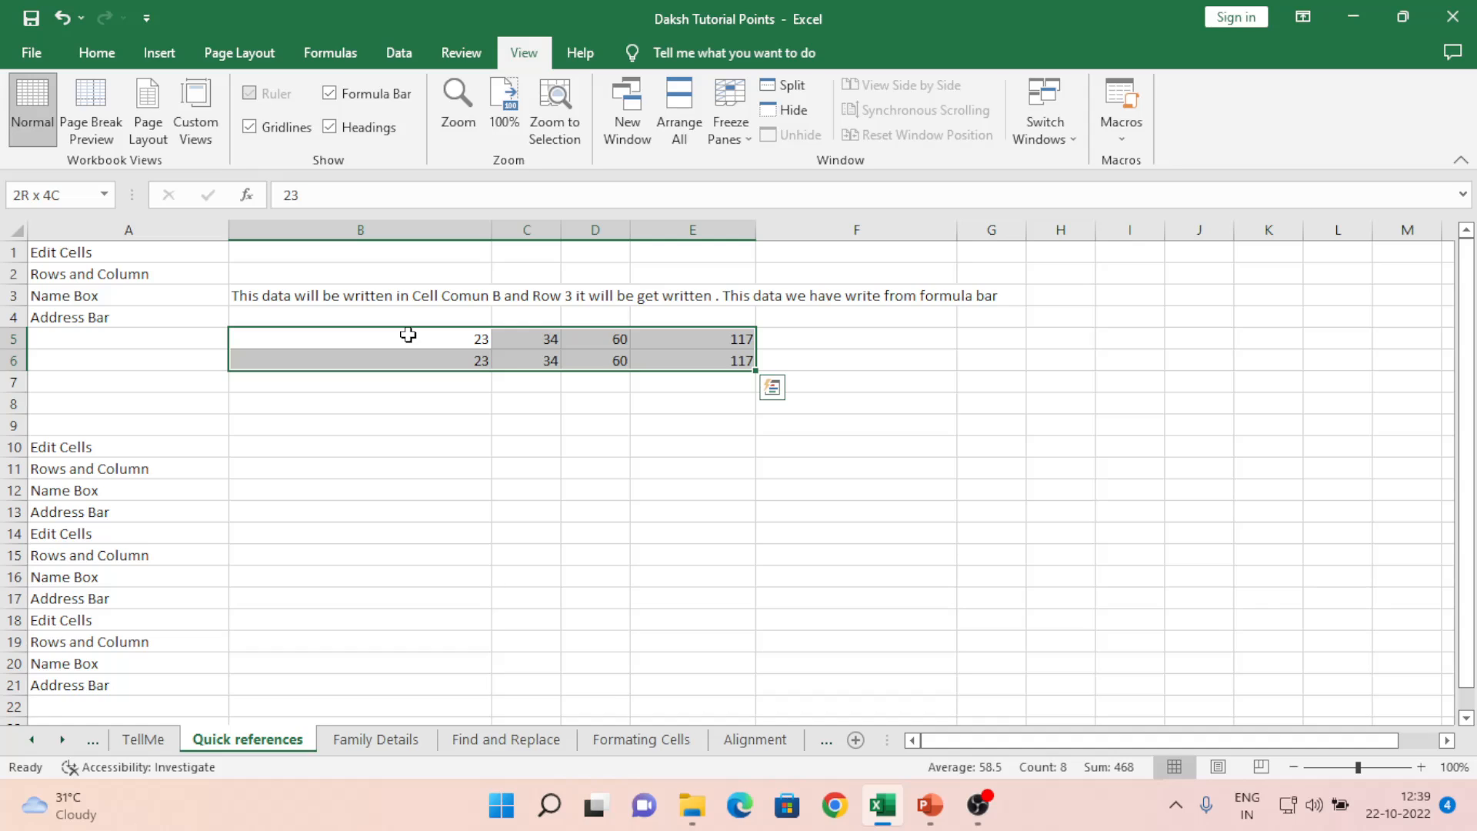
left_click(80, 191)
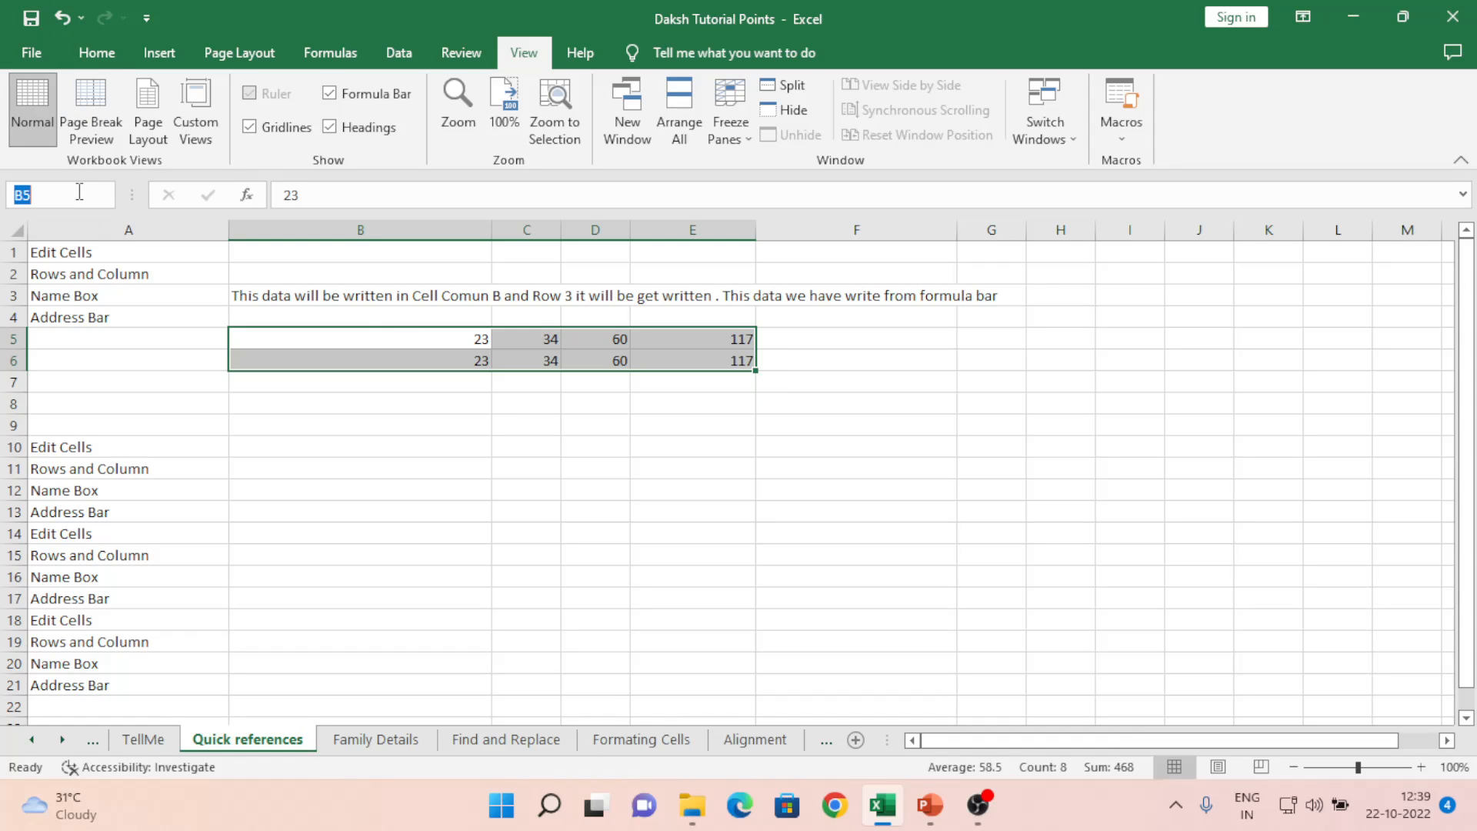
type("second")
key("Return")
From cell F10, jump to the named range second and apply all borders to its cells
left_click(808, 439)
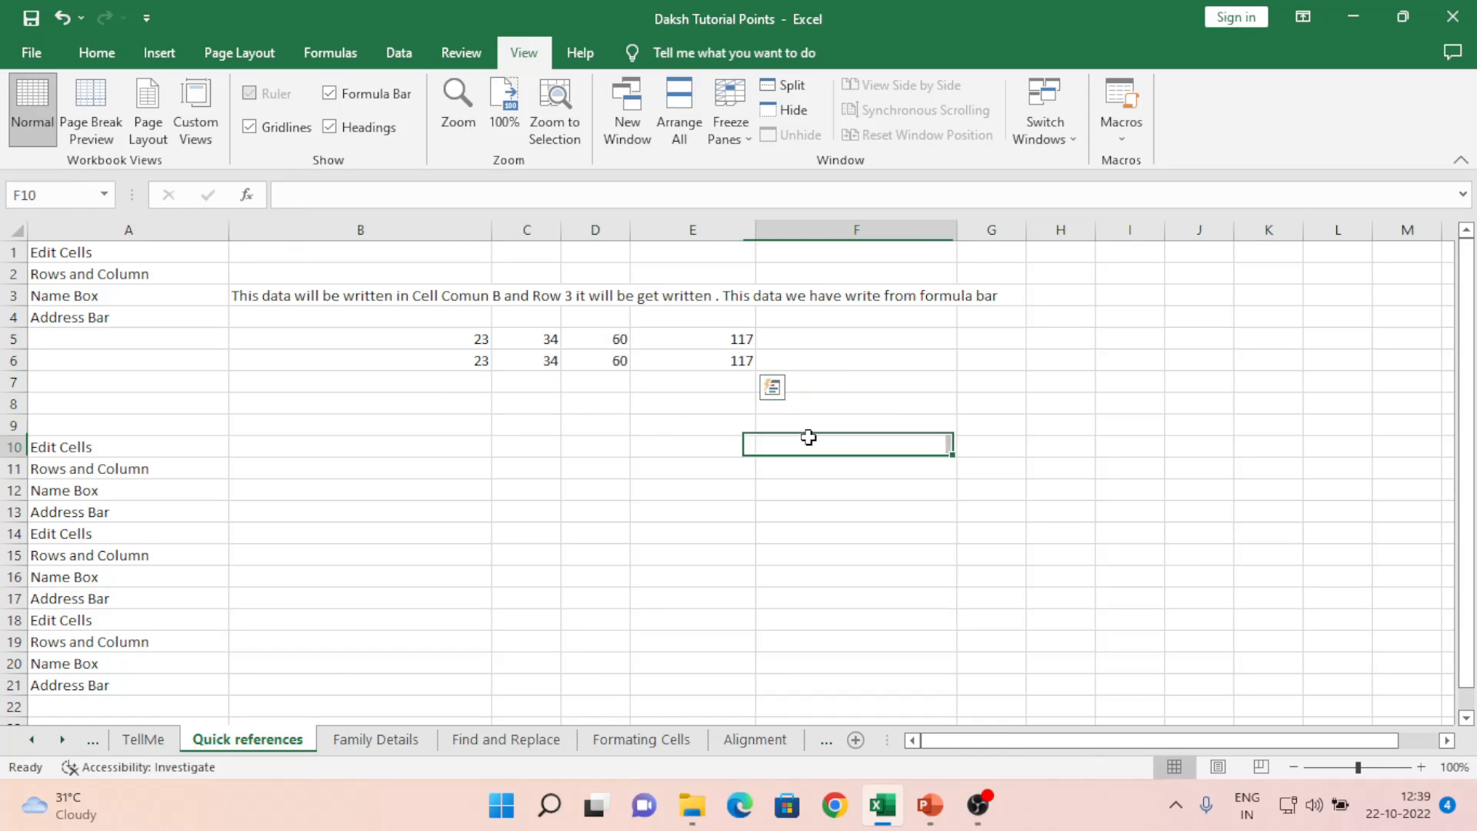
left_click(104, 194)
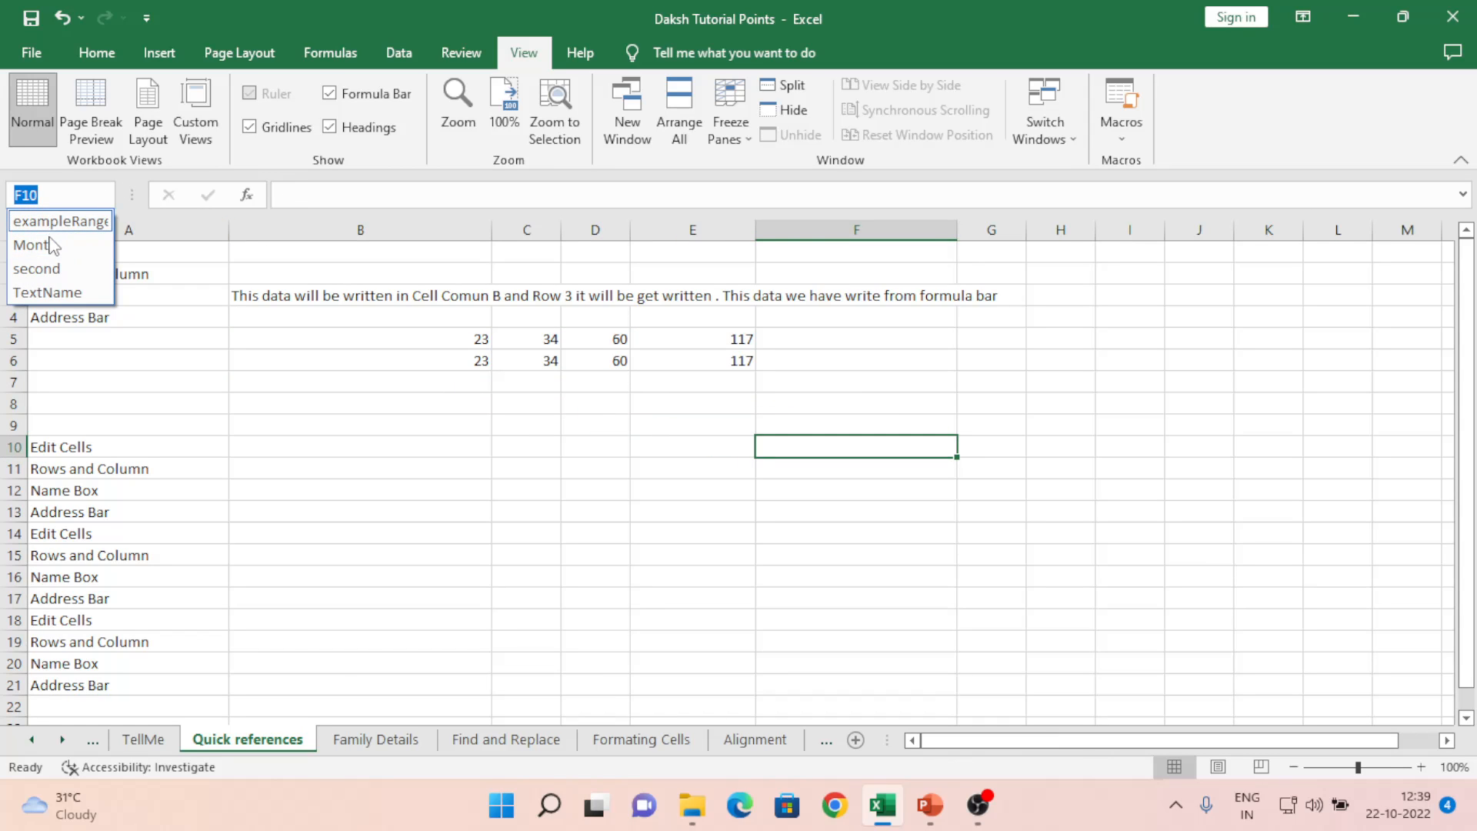
left_click(49, 268)
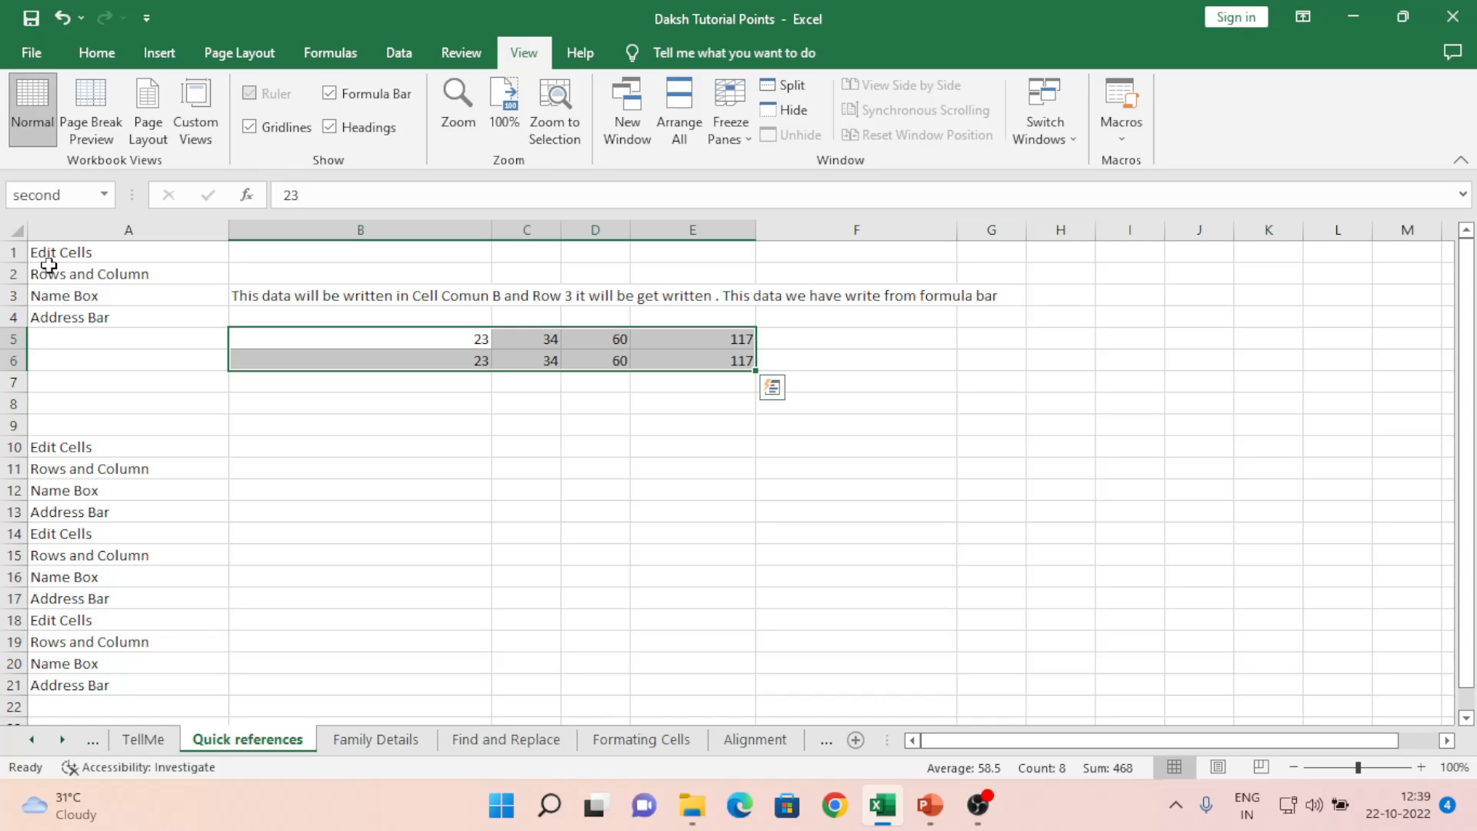
left_click(97, 52)
left_click(246, 127)
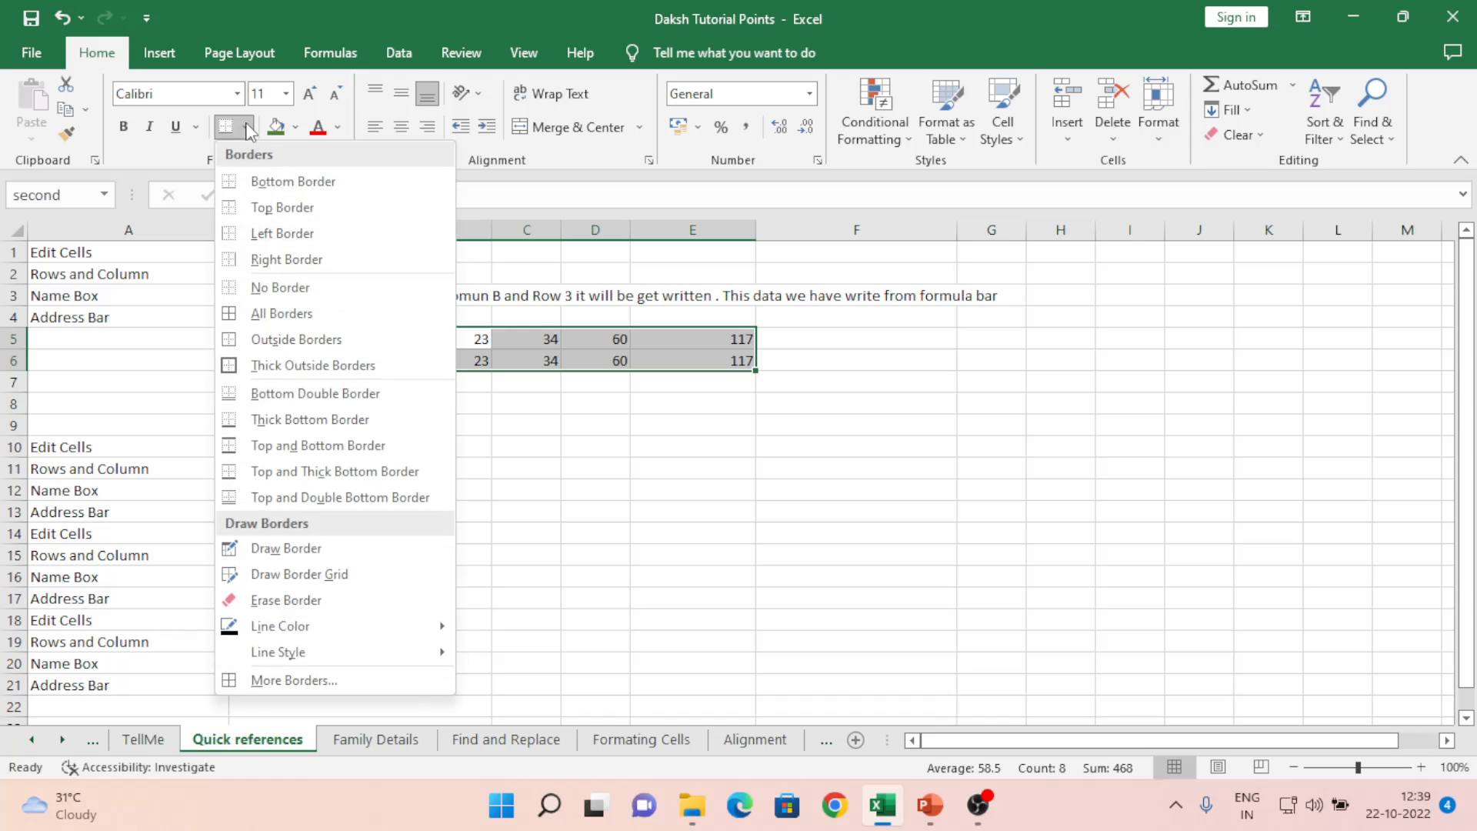
left_click(268, 315)
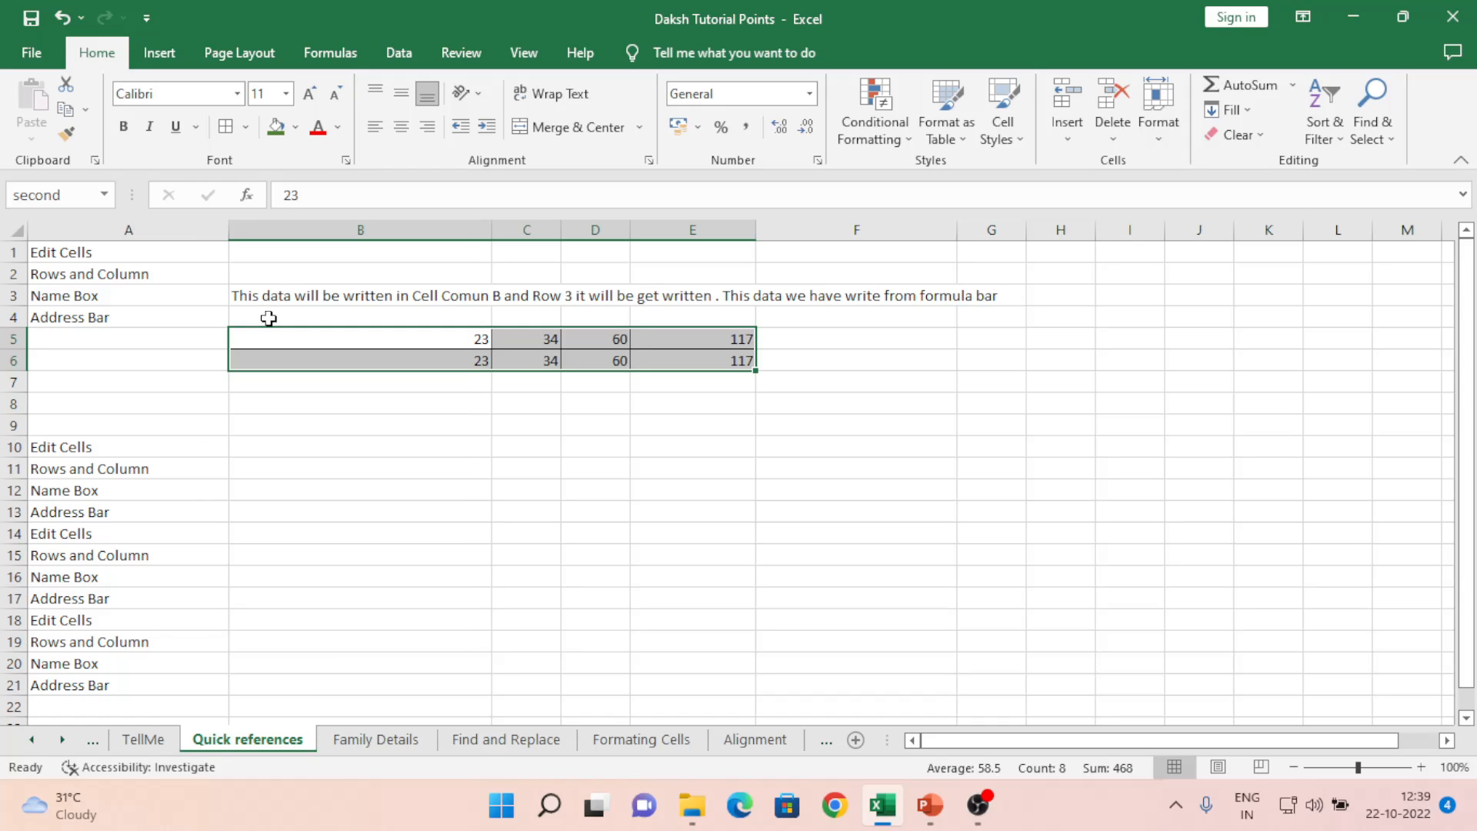
key("ctrl+c")
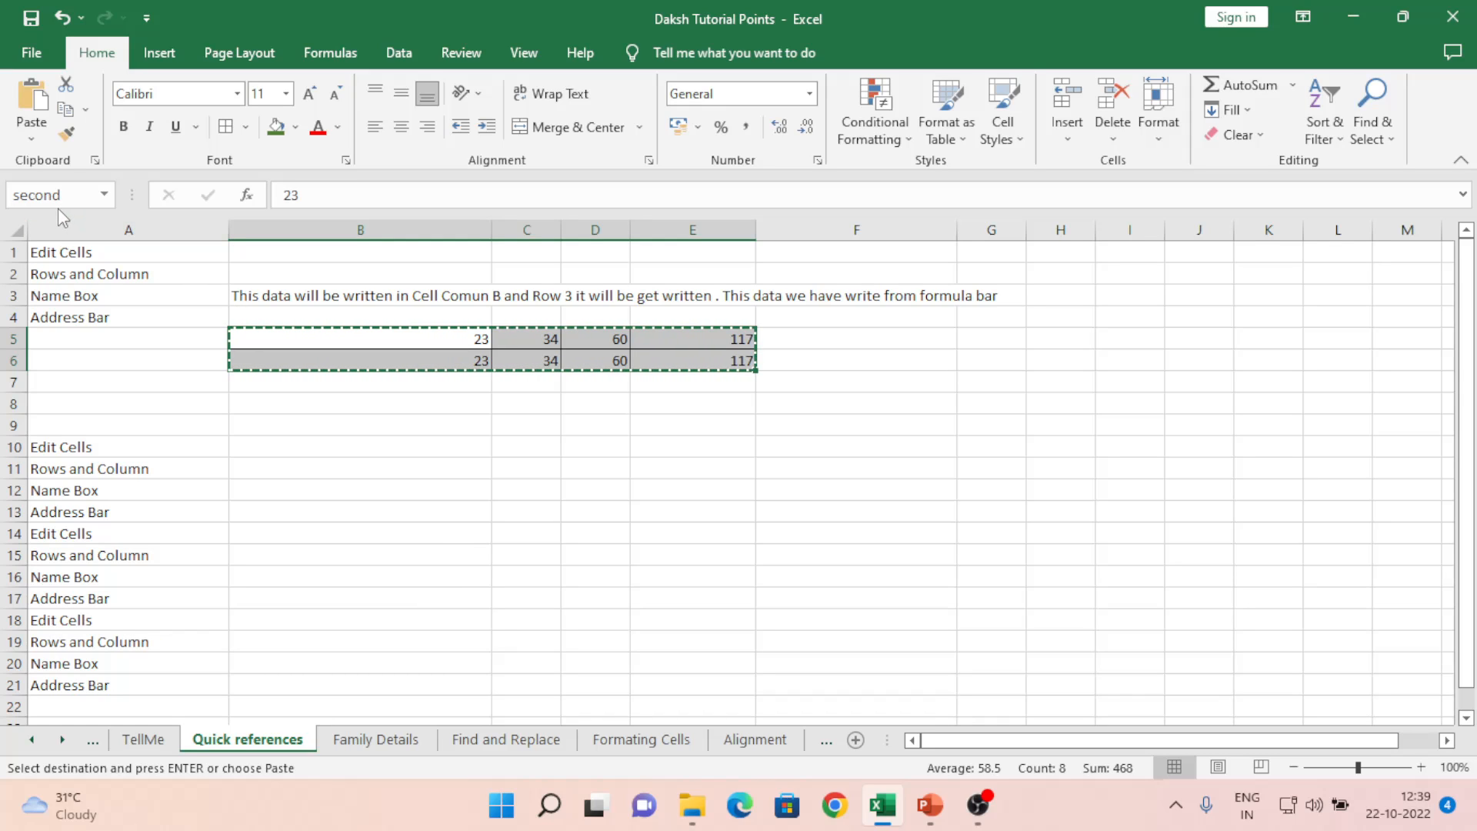
left_click(172, 387)
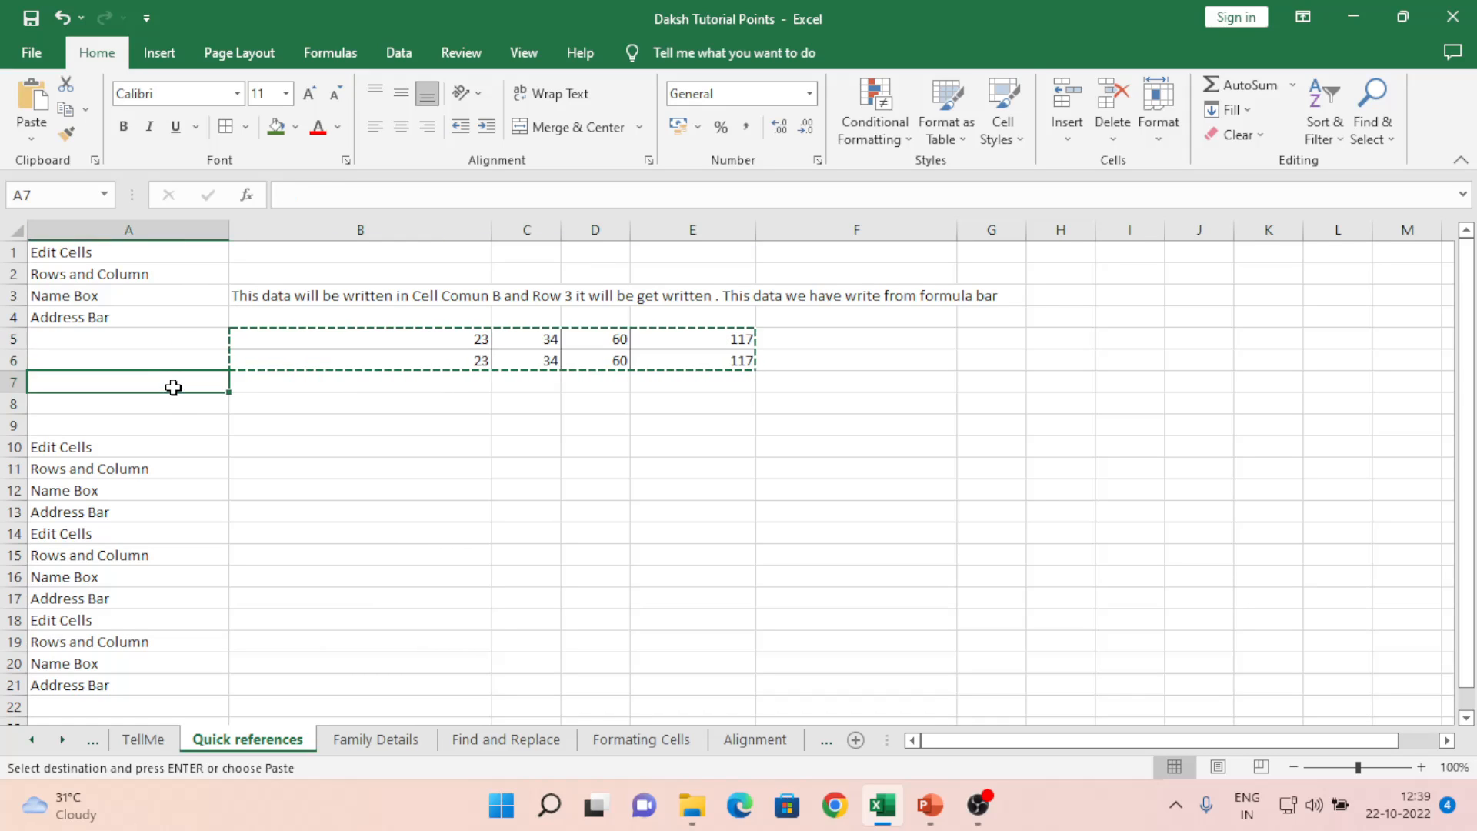
key("Escape")
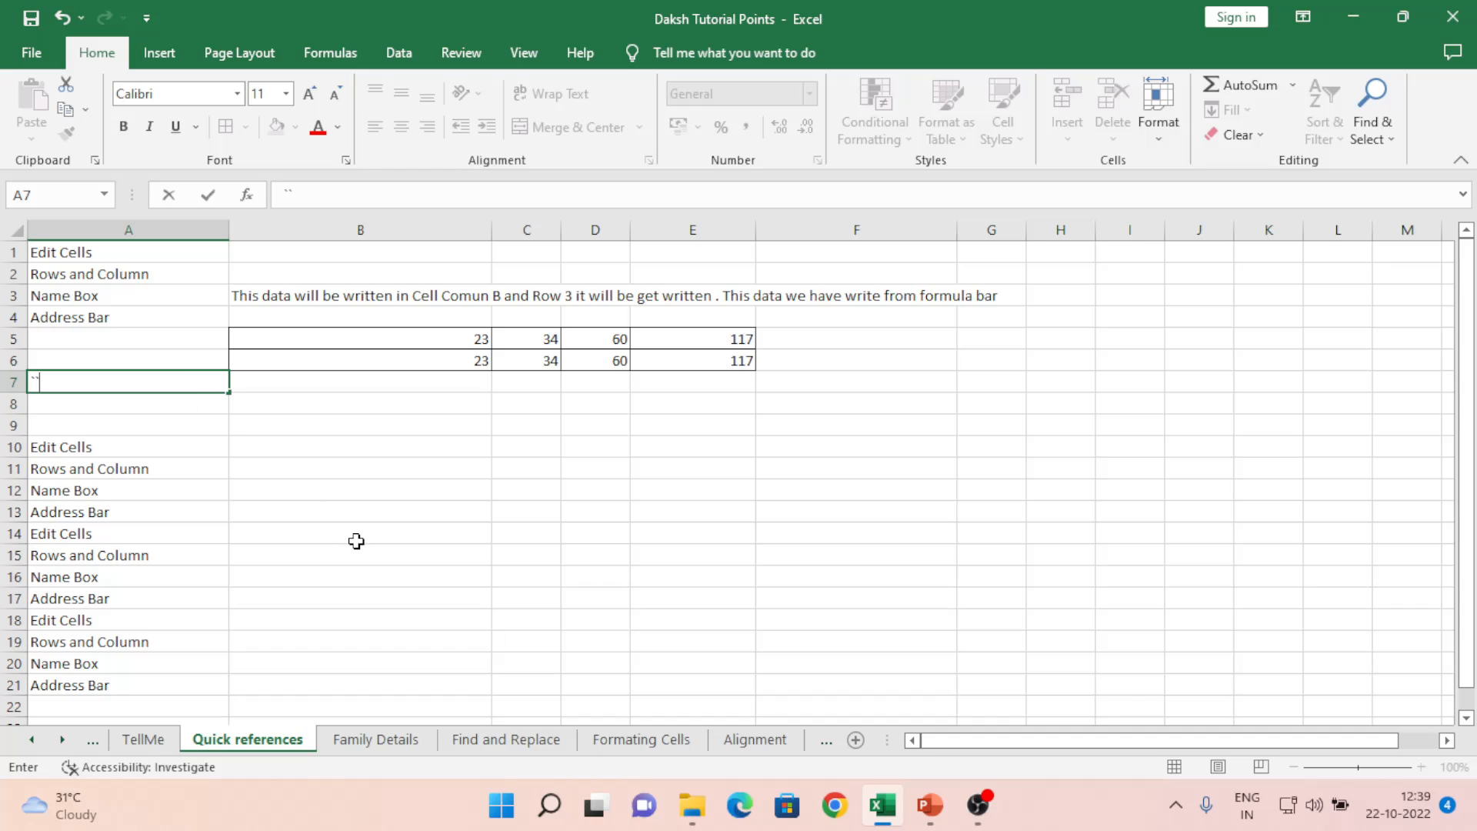
Jump to cell A6 and to cell H5 by entering their cell references
left_click(39, 197)
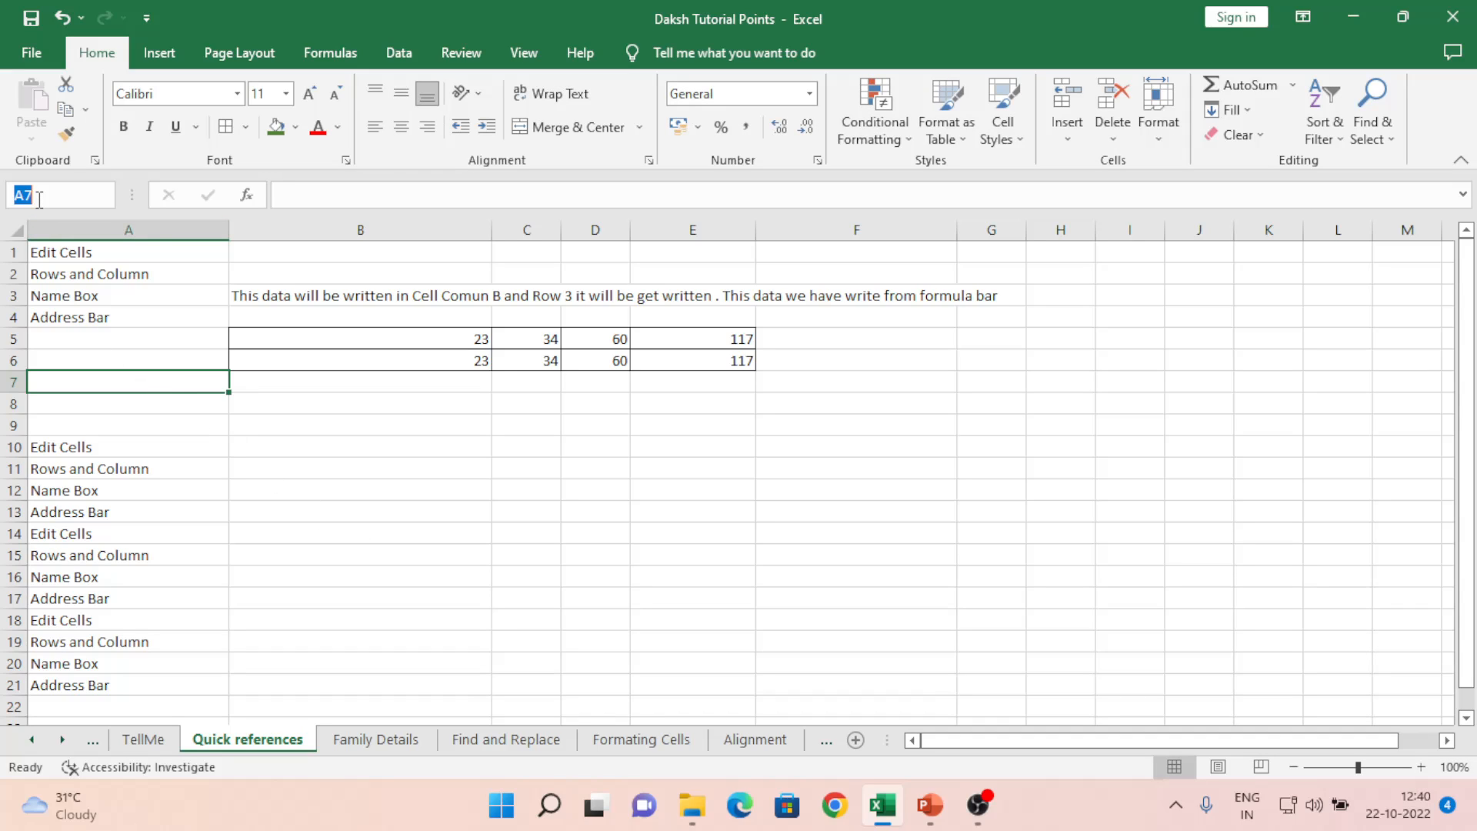
type("A6")
key("Return")
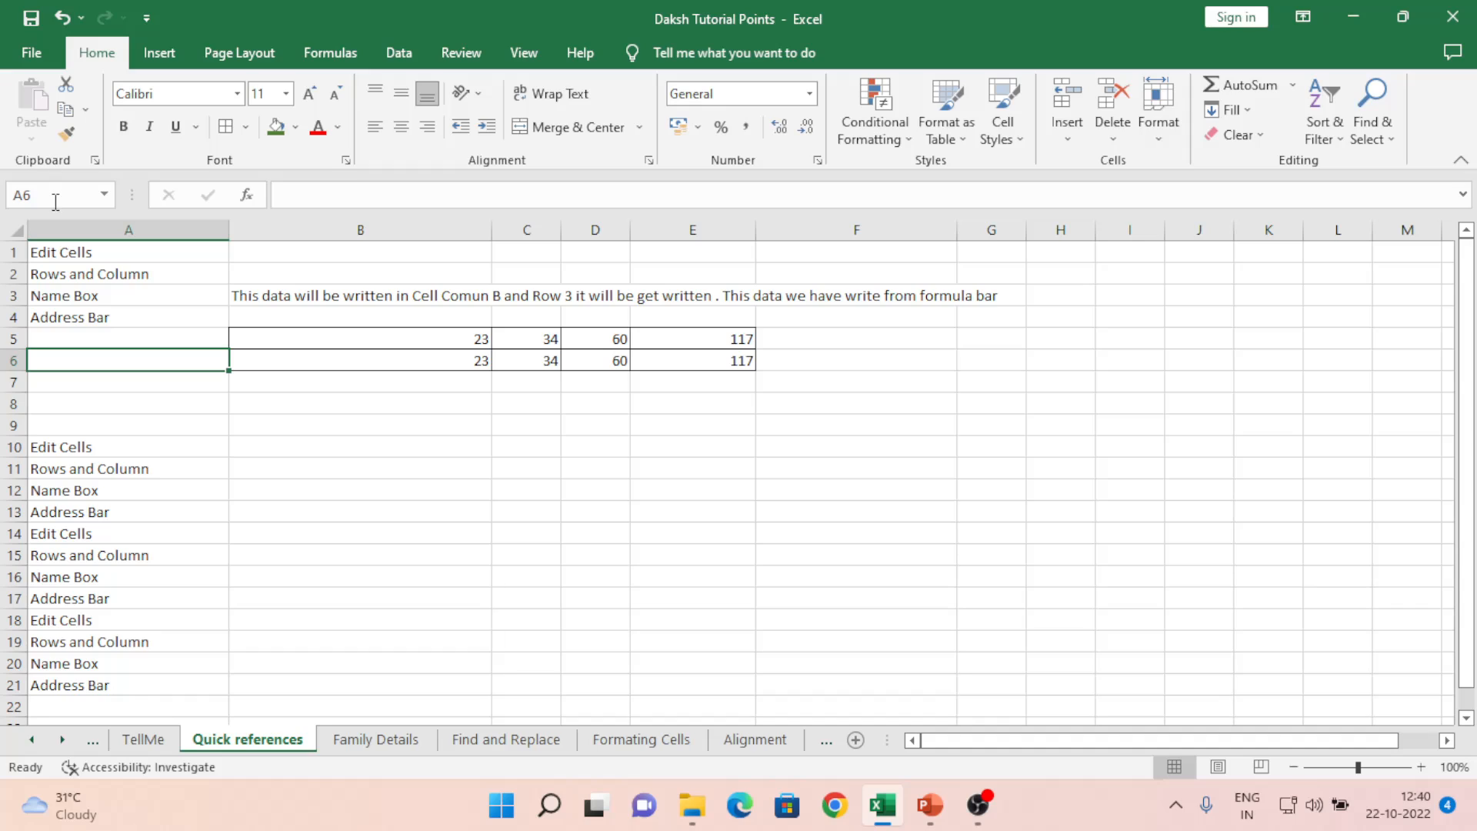
left_click(55, 199)
type("h5")
key("Return")
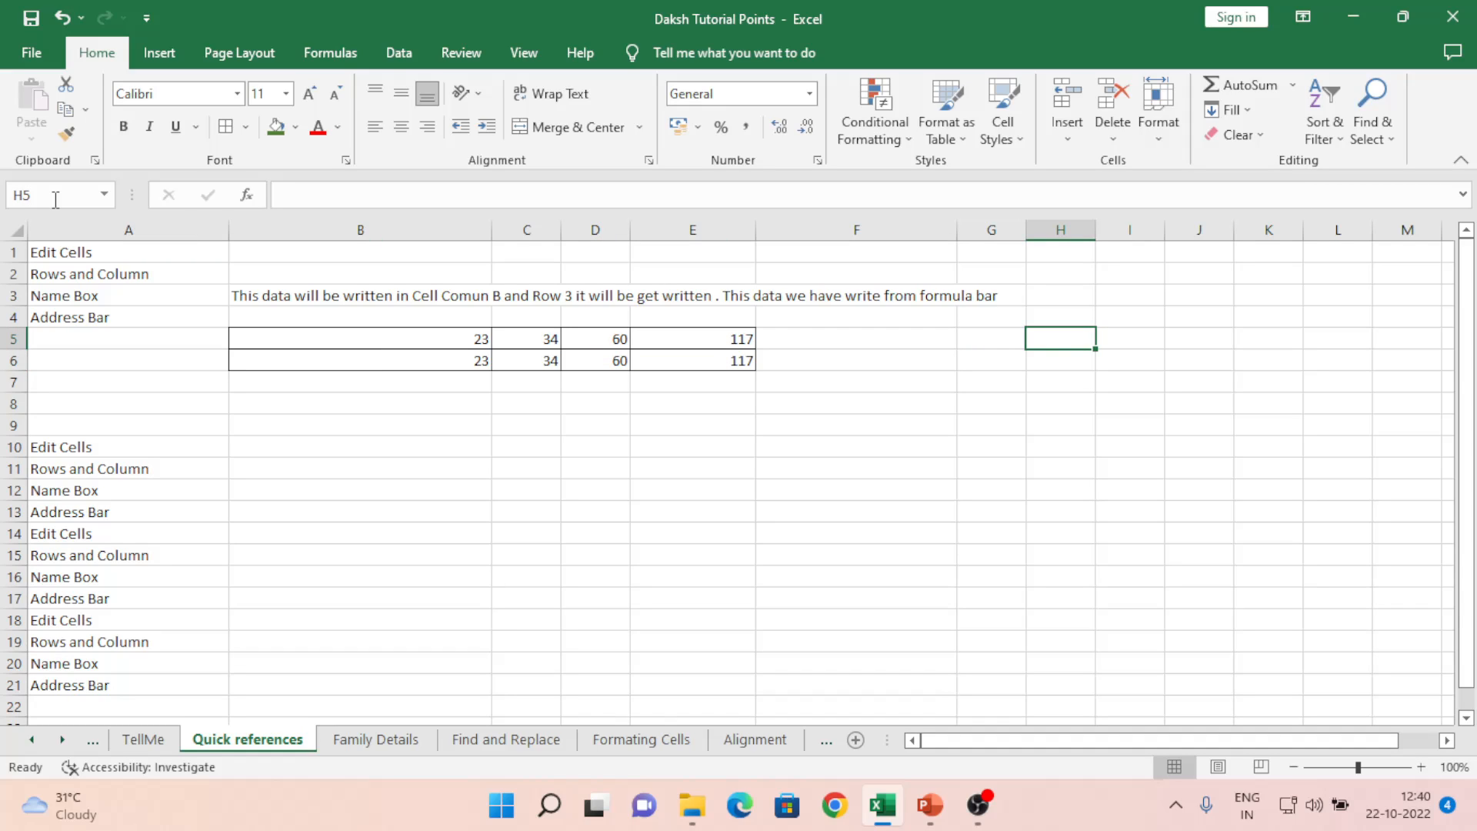
Jump to cell H700 by its reference and select the range H700:H1000 the same way
left_click(53, 197)
type("h700")
key("Return")
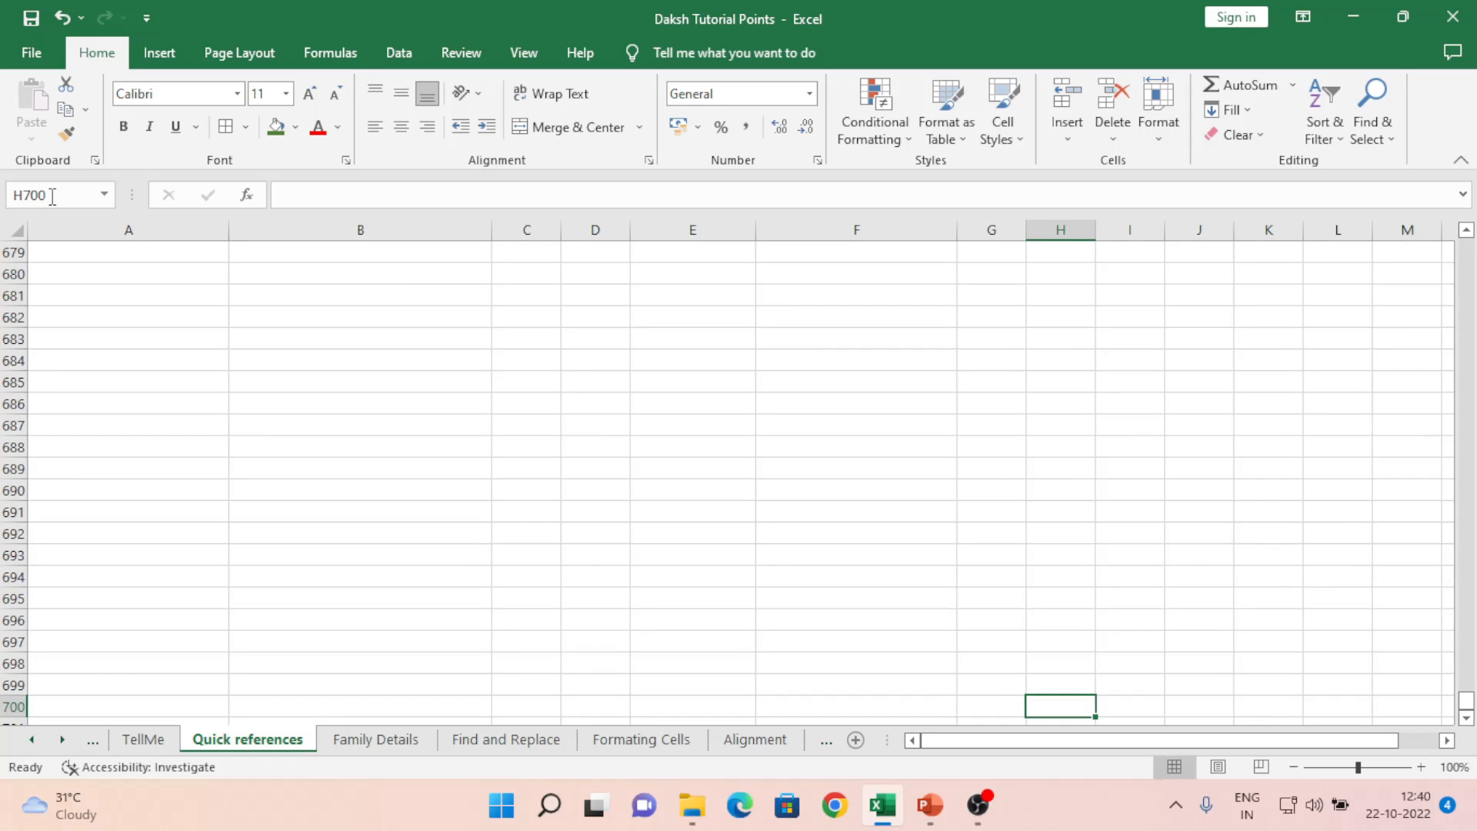
left_click(53, 197)
left_click(52, 197)
type(":h1000")
key("Return")
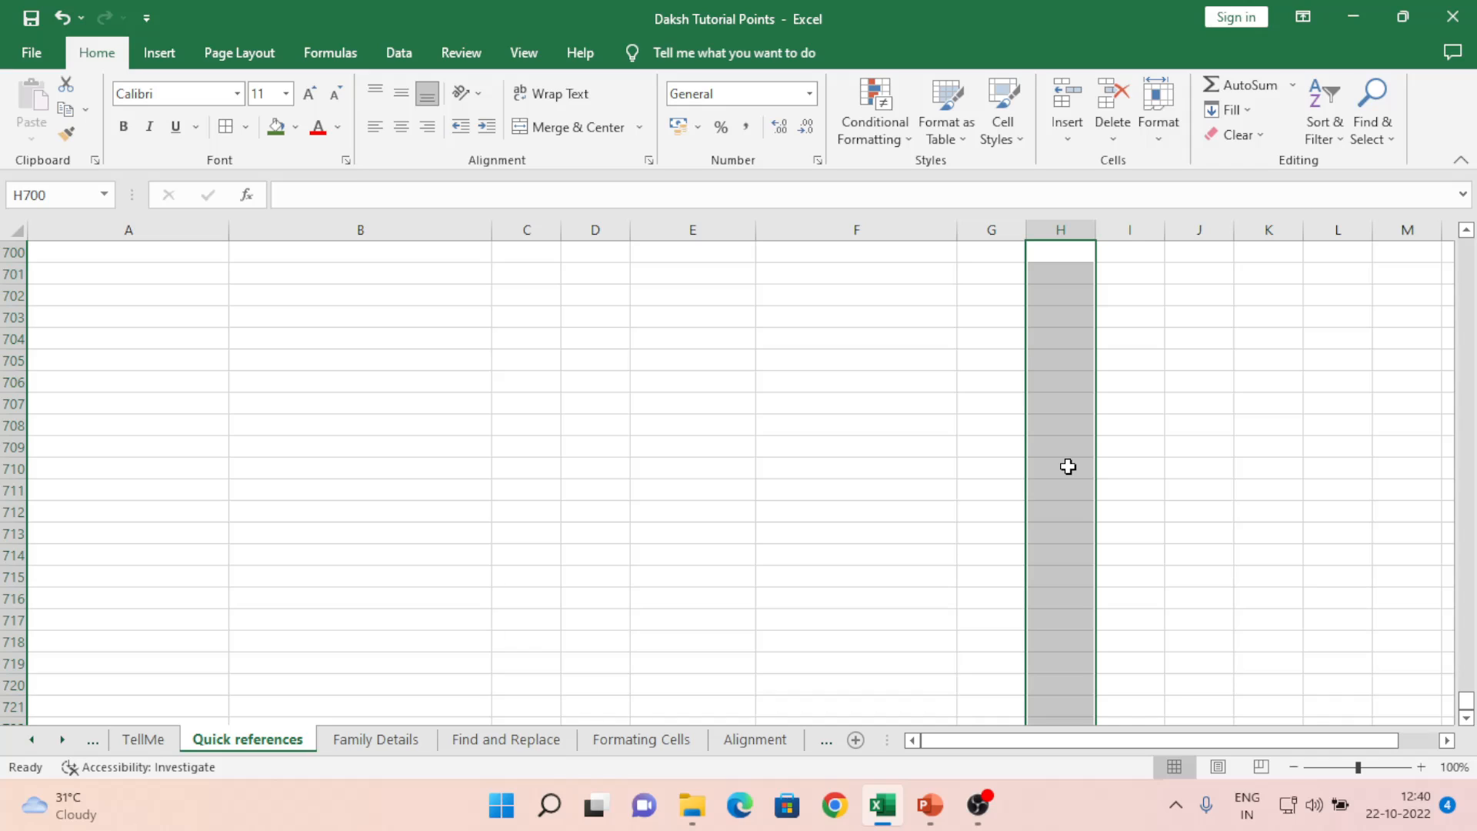
Deselect the long range in column H and return to cell A1 at the start of the sheet
key("Up")
key("Left")
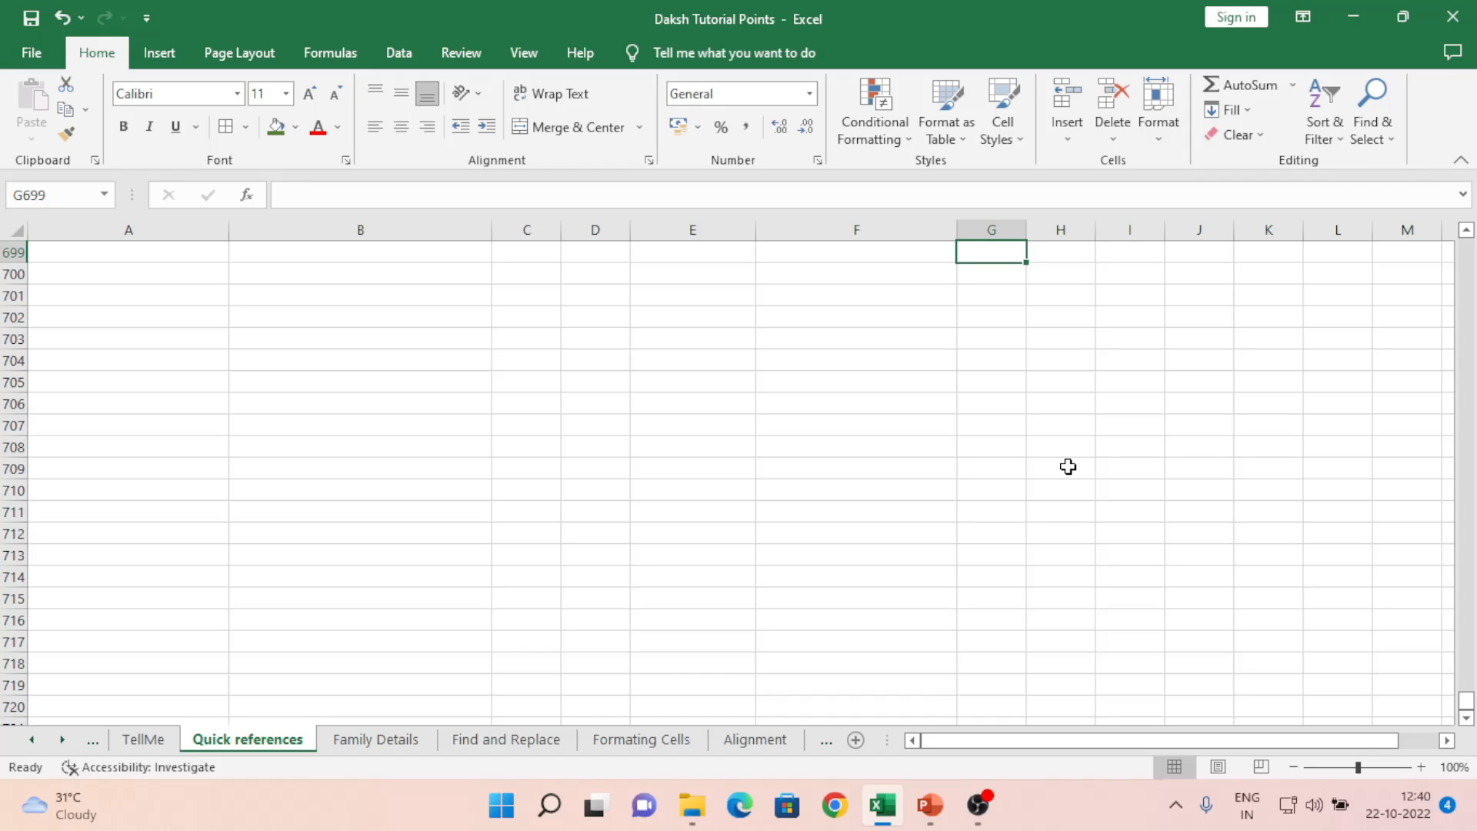
key("ctrl+Left")
key("ctrl+Up")
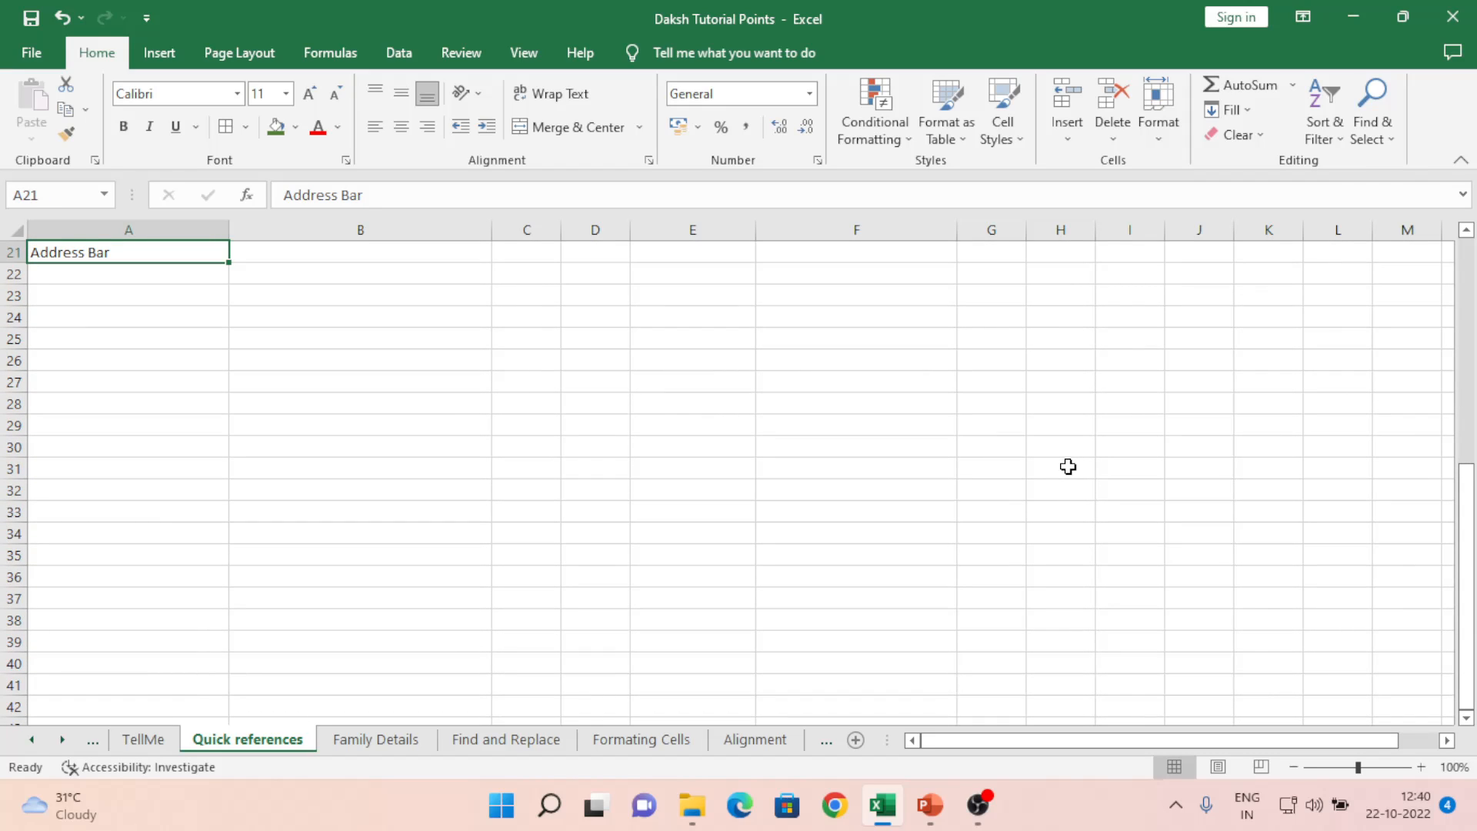
key("Up")
key("Up")
key("Up")
key("Up")
key("Up")
key("Up")
key("Up")
key("Up")
key("Up")
key("Up")
key("Up")
key("Up")
key("Up")
key("Up")
key("Up")
key("Up")
key("Up")
key("Up")
key("Up")
key("Up")
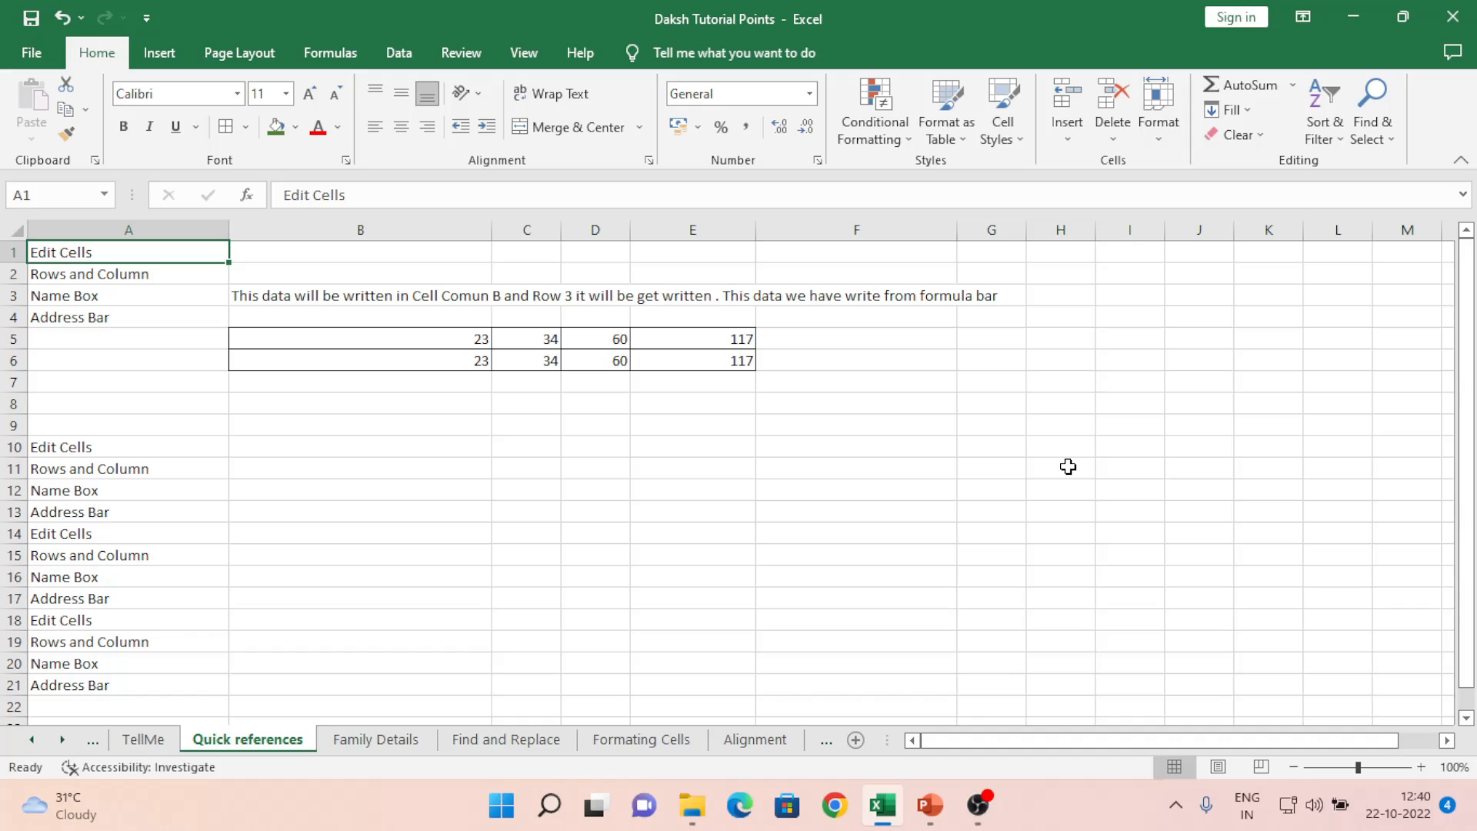